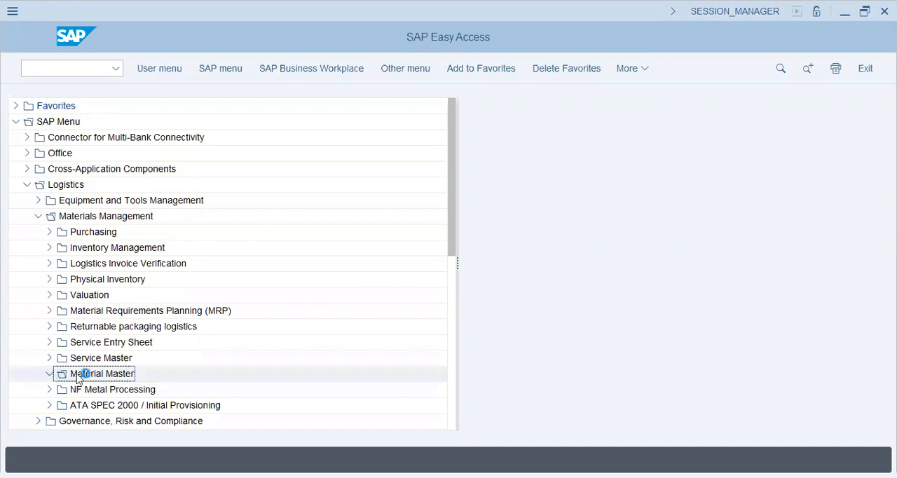
- Start transaction MM01 for immediate general material creation under Logistics, Materials Management, Material Master
click(61, 389)
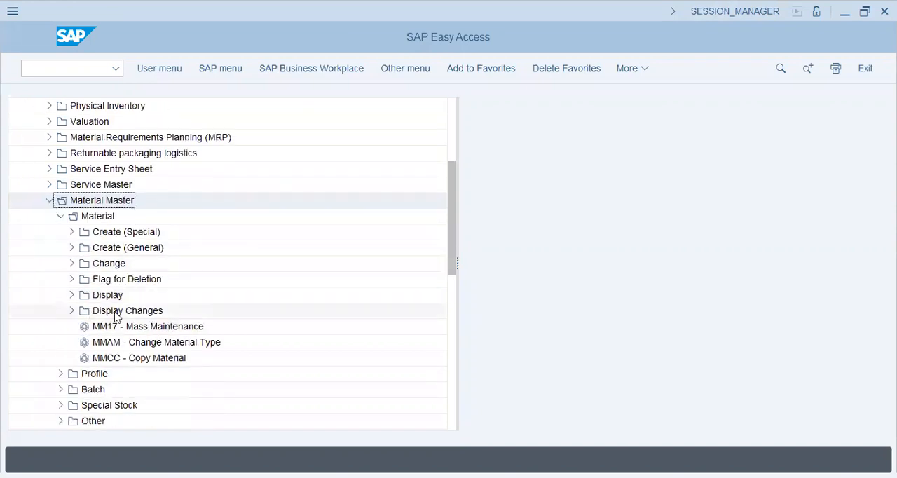
click(72, 247)
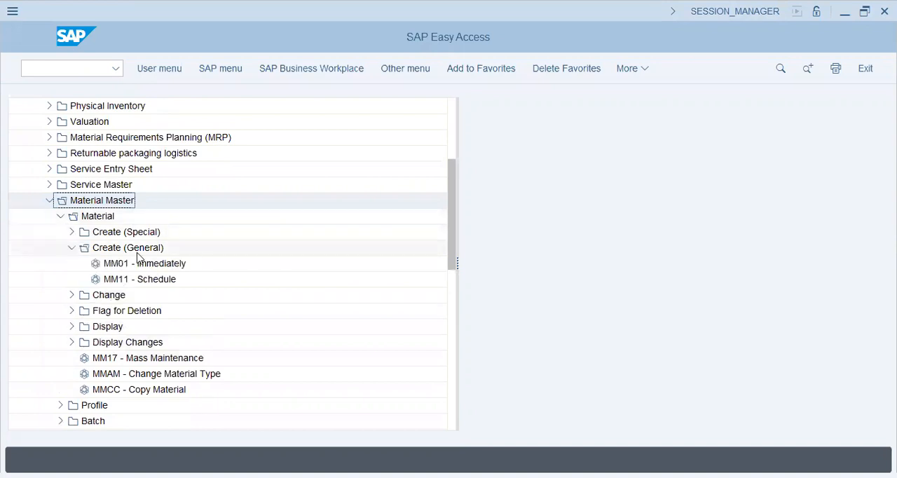
click(140, 263)
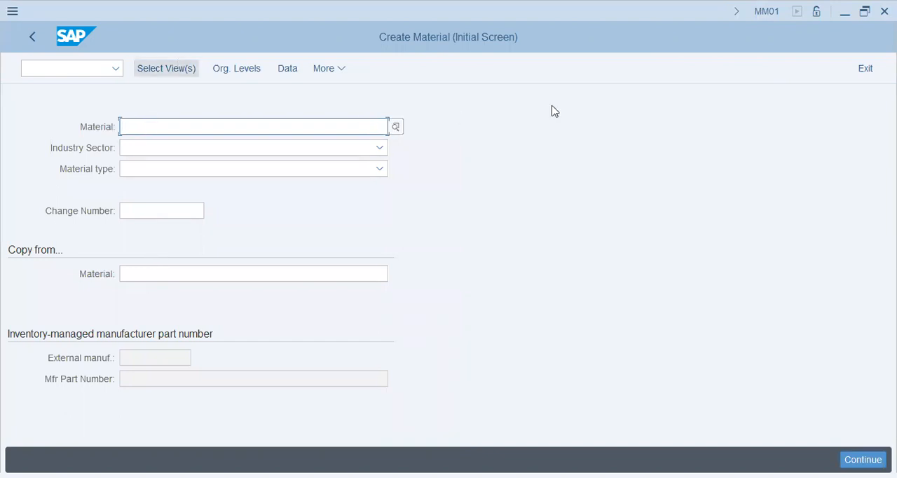
- Set the new material's industry sector to Cement
click(231, 149)
click(220, 209)
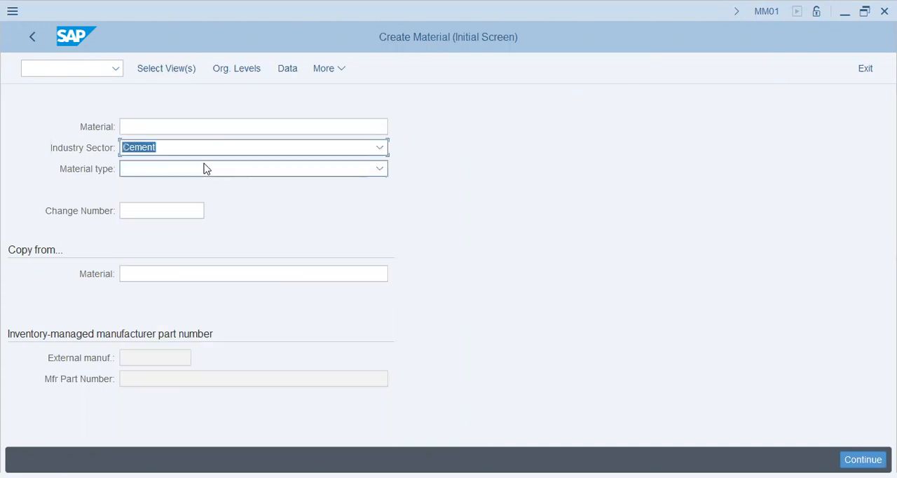
click(202, 148)
scroll(195, 344, down, 5)
click(588, 260)
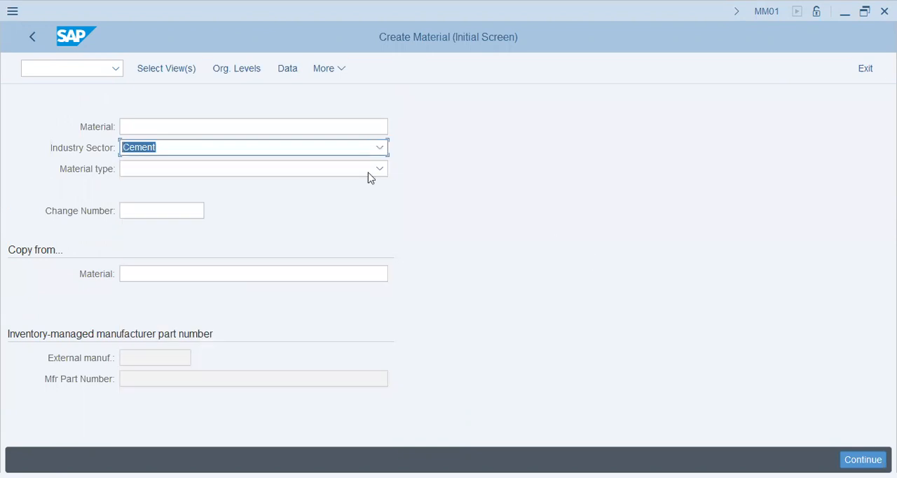
- Set the new material's type to AM#1-RAW MATERIAL
click(190, 171)
scroll(203, 320, down, 3)
scroll(203, 321, down, 9)
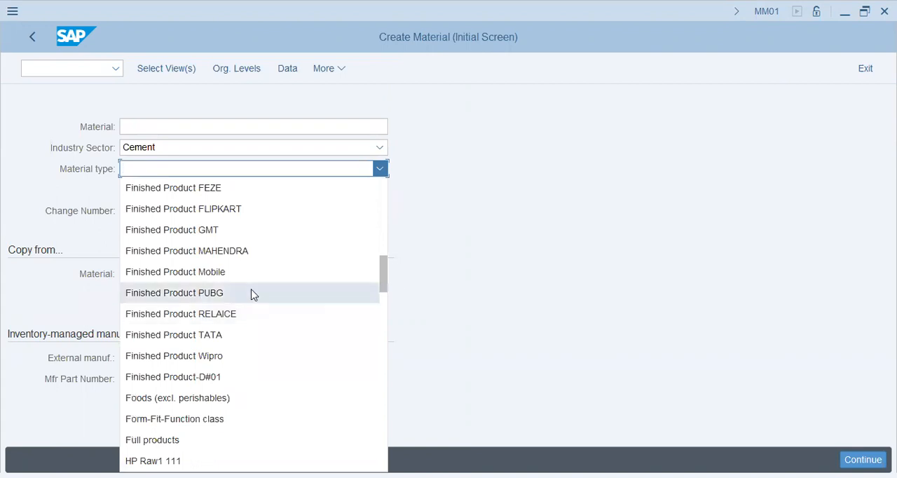
click(512, 239)
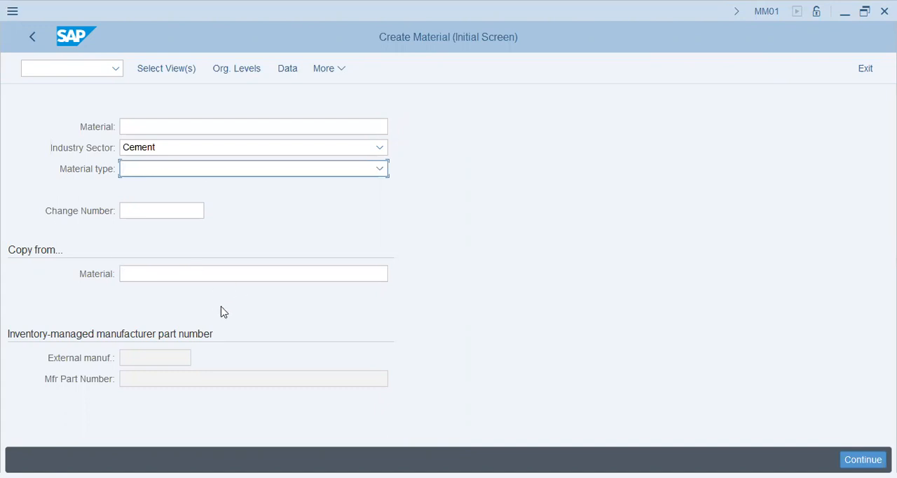
click(198, 174)
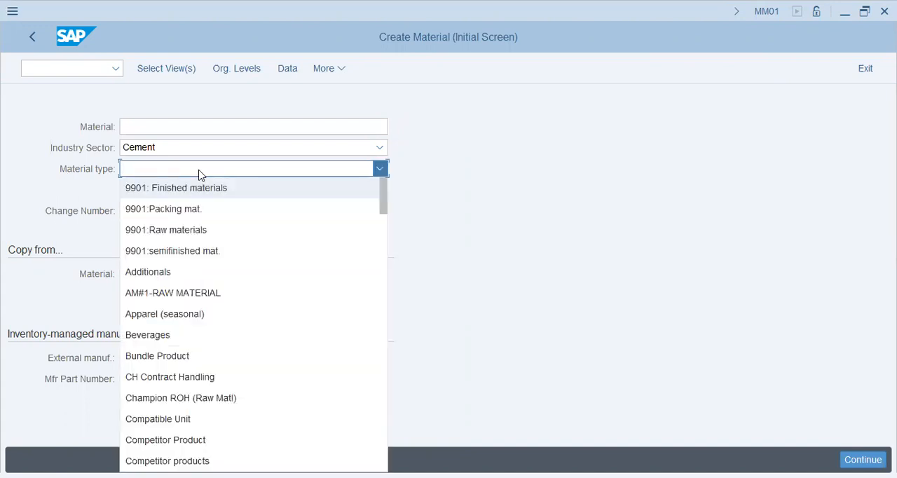
click(226, 294)
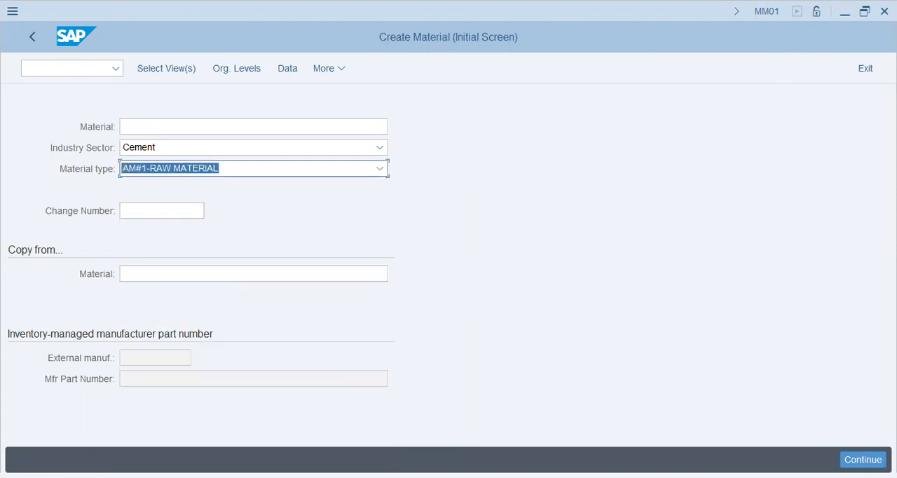
- Continue to the view selection and include Basic Data 1, Basic Data 2 and Purchasing
key(Return)
click(286, 104)
click(285, 119)
click(286, 251)
- Include the Accounting 1, Accounting 2, General Plant Data / Storage 1 and Storage 2 views, and confirm the view selection
scroll(282, 315, down, 2)
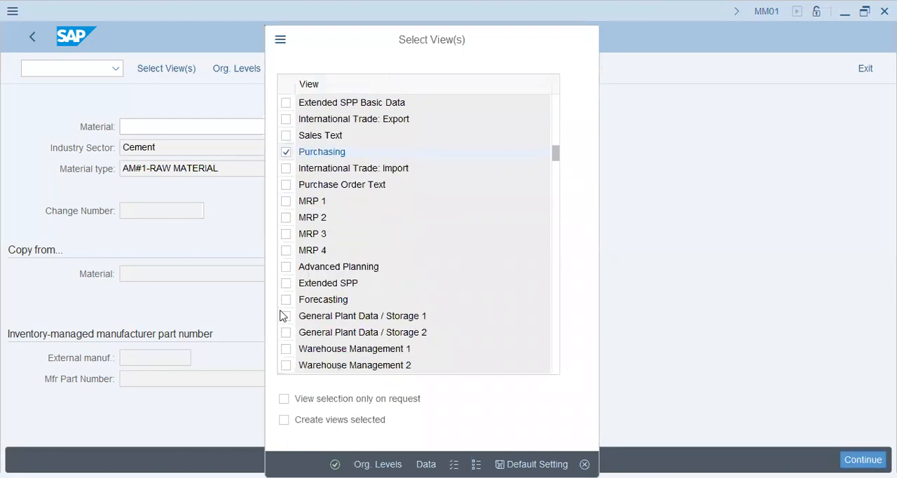
scroll(283, 315, down, 1)
click(285, 315)
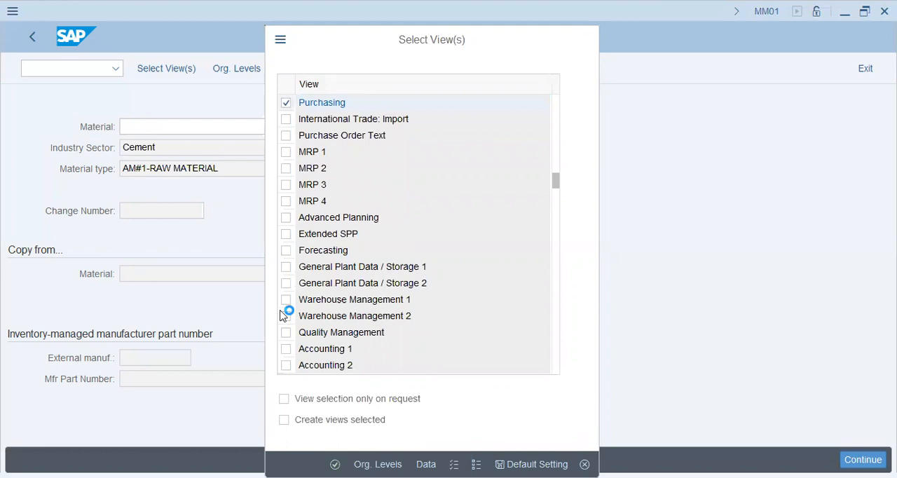
scroll(283, 314, down, 1)
click(286, 299)
click(285, 315)
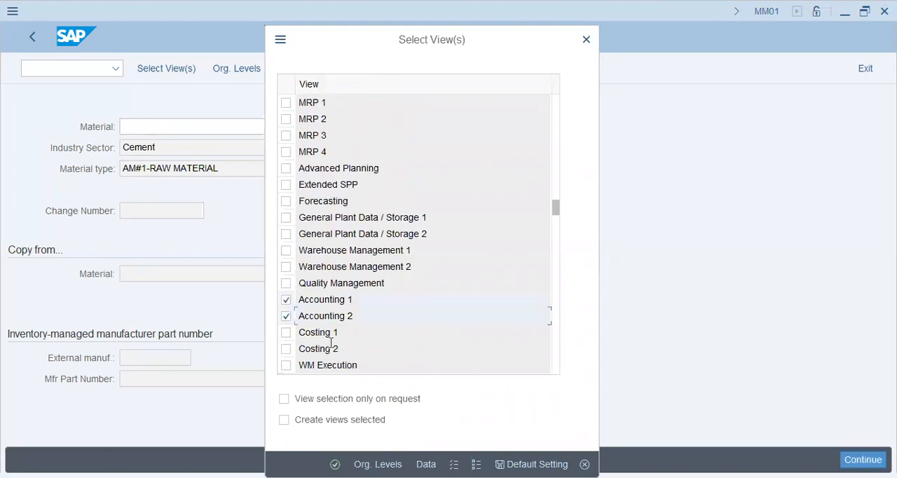
click(286, 217)
click(286, 233)
key(Return)
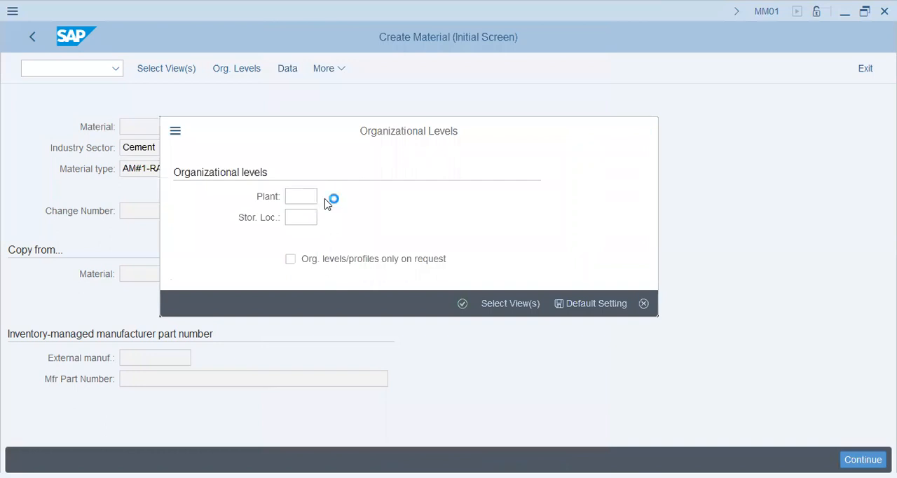
- Choose plant 1002 as the organizational level and enter the material description "Rock salt Grade 60"
double_click(160, 279)
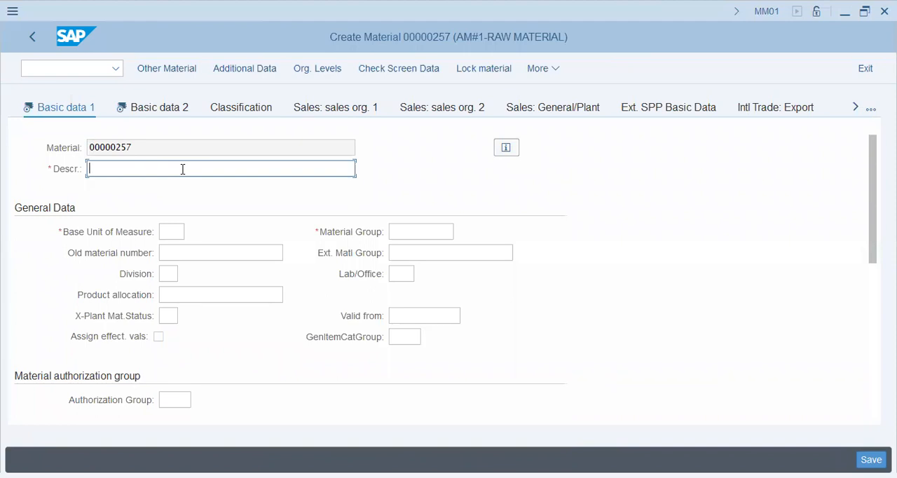
text(Rock salt Grade 60)
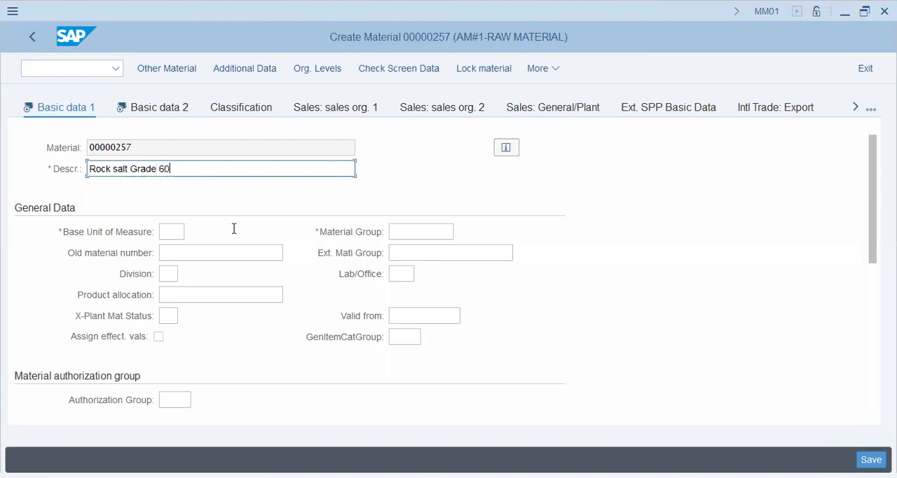
- Set the material's base unit of measure to kg
click(176, 234)
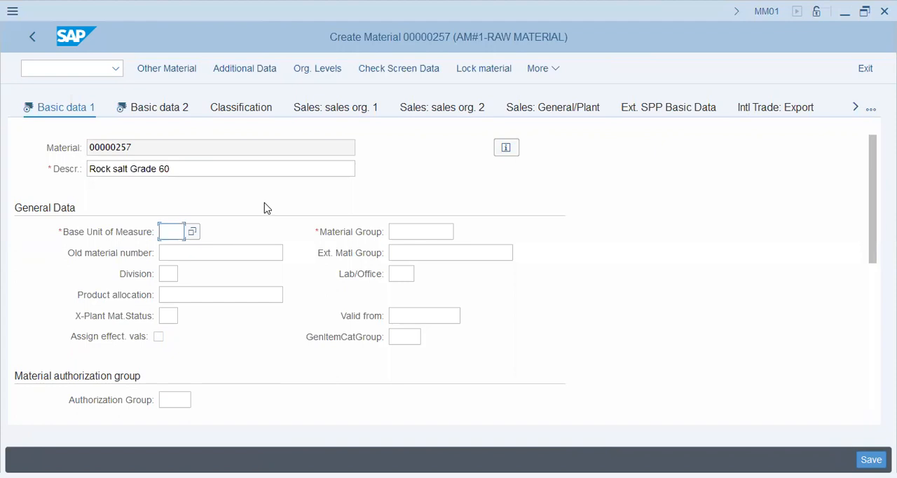
text(kg)
key(Tab)
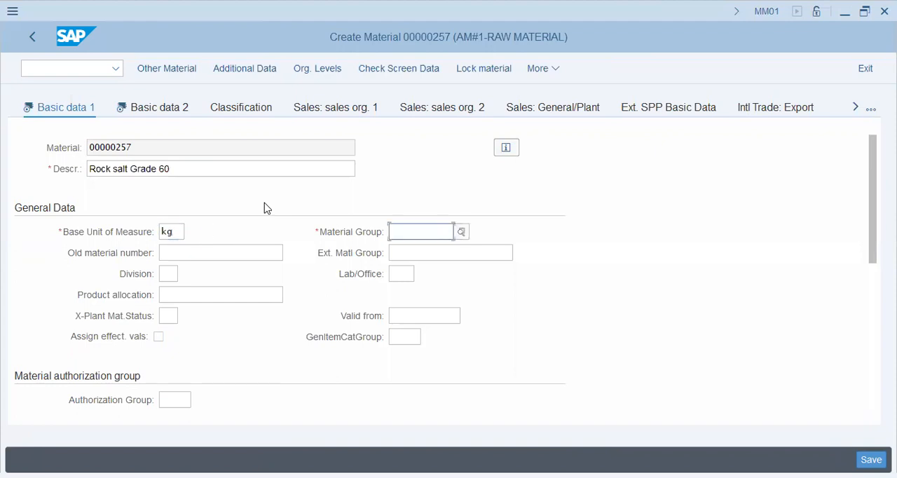
- Look up the available material groups and assign AM#1 MATERIAL GRP to the material
click(461, 232)
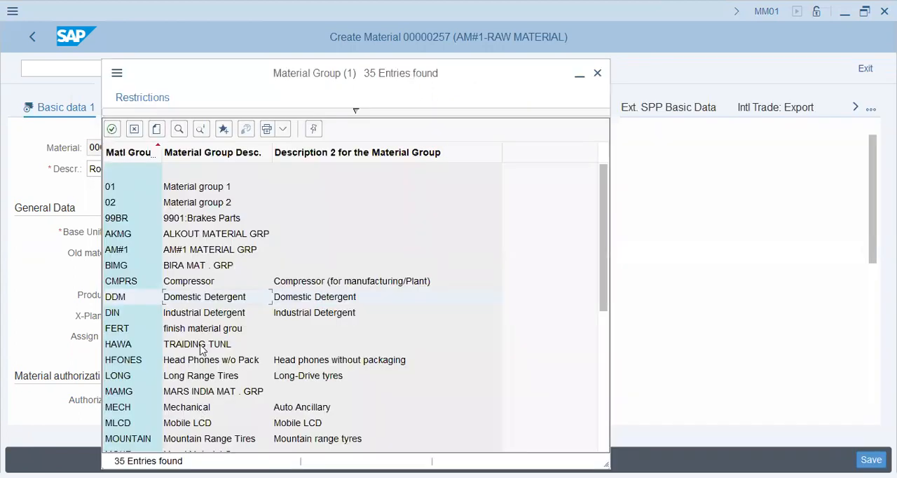
scroll(201, 347, down, 6)
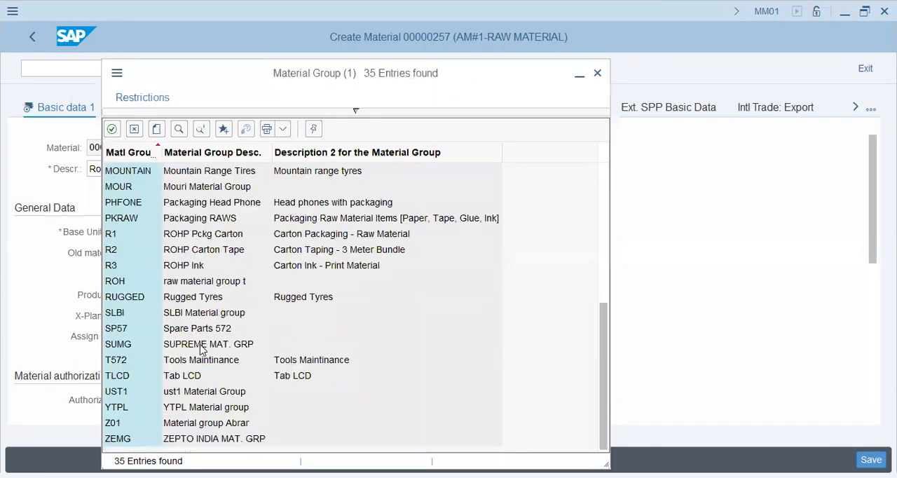
click(200, 423)
click(196, 361)
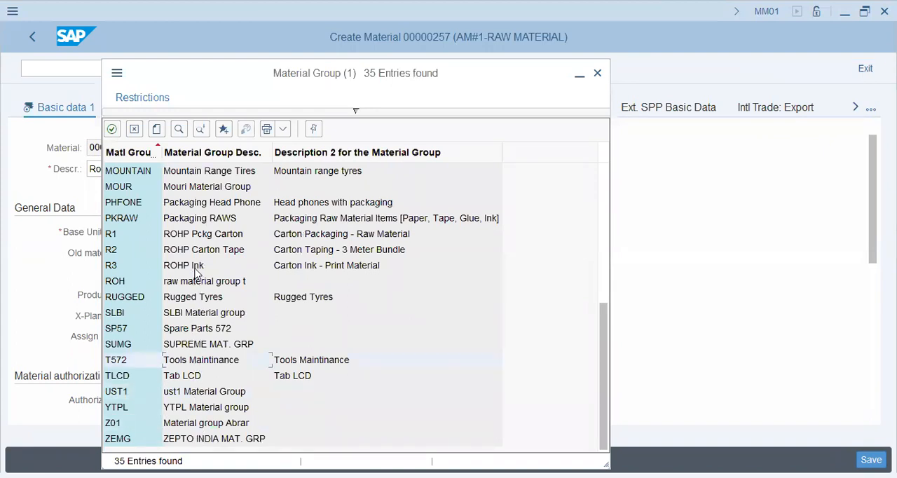
scroll(196, 273, up, 6)
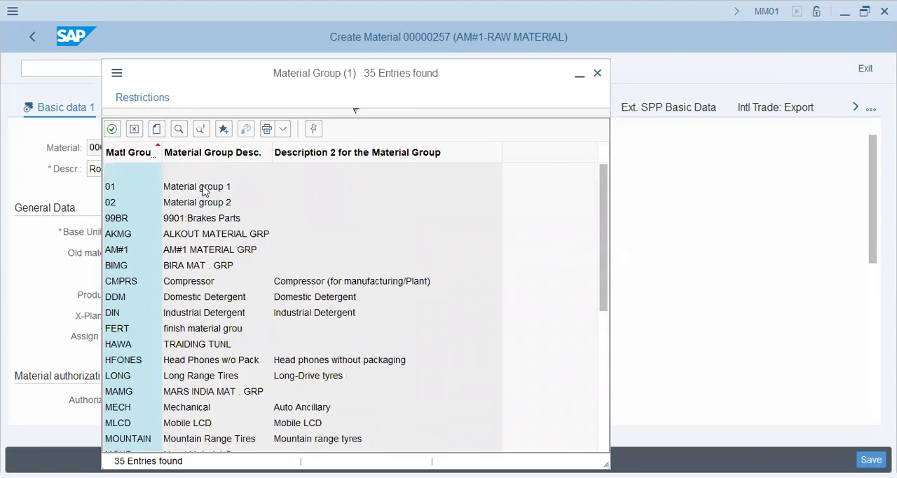
click(210, 313)
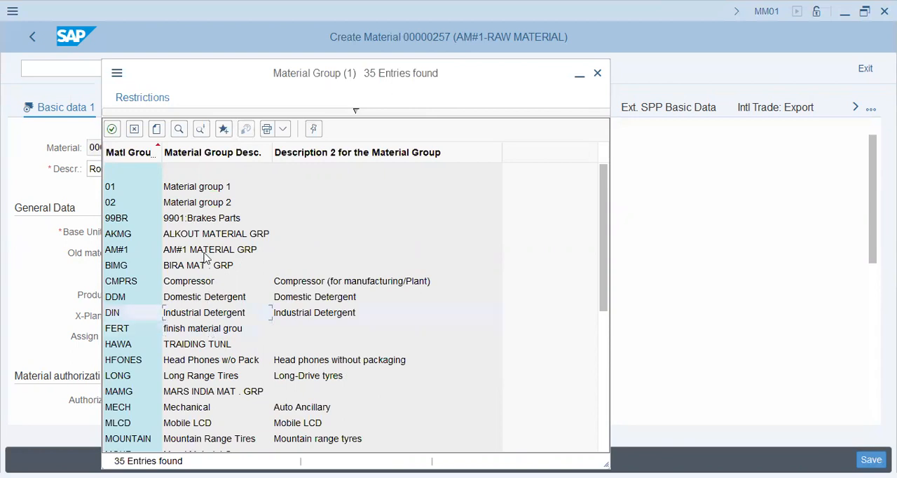
click(202, 251)
double_click(203, 251)
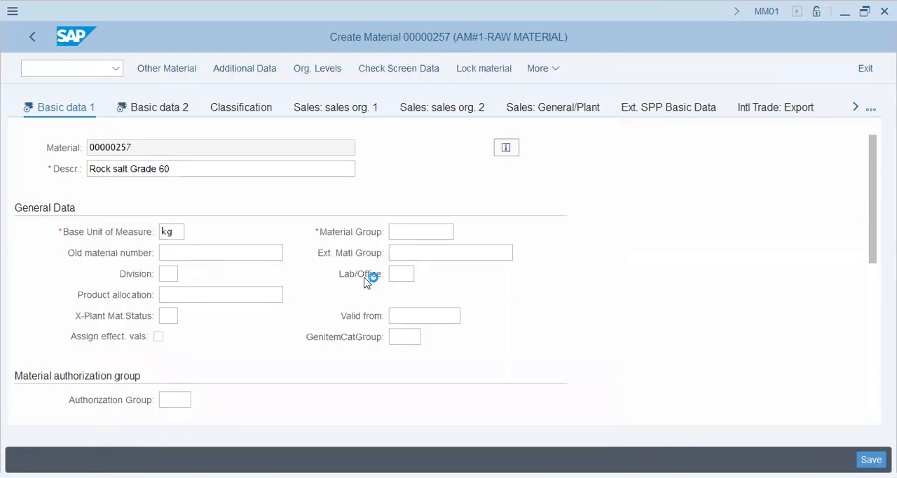
- Examine the optional general data and dimension fields of the Basic data 1 view
scroll(59, 302, down, 3)
scroll(59, 302, up, 3)
click(210, 251)
click(416, 253)
scroll(208, 284, down, 5)
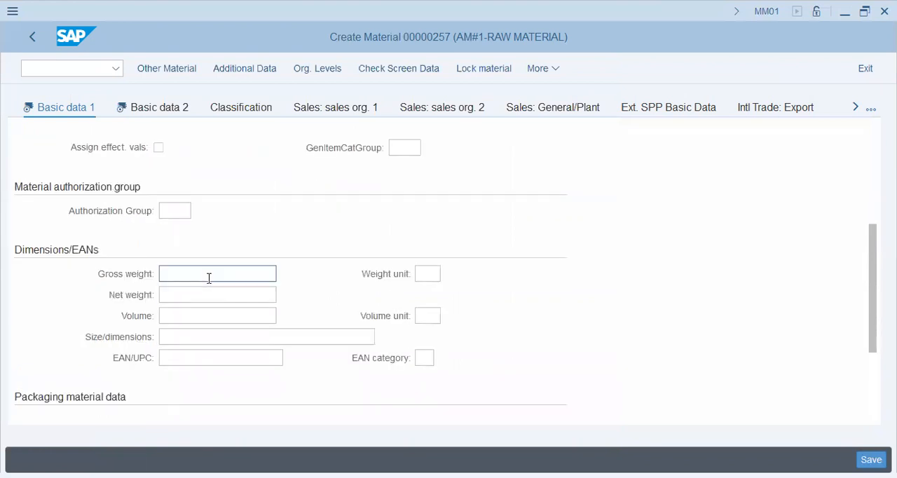
- Open the Basic data 2 view and examine its other data, environment, design drawing and configuration fields
click(168, 114)
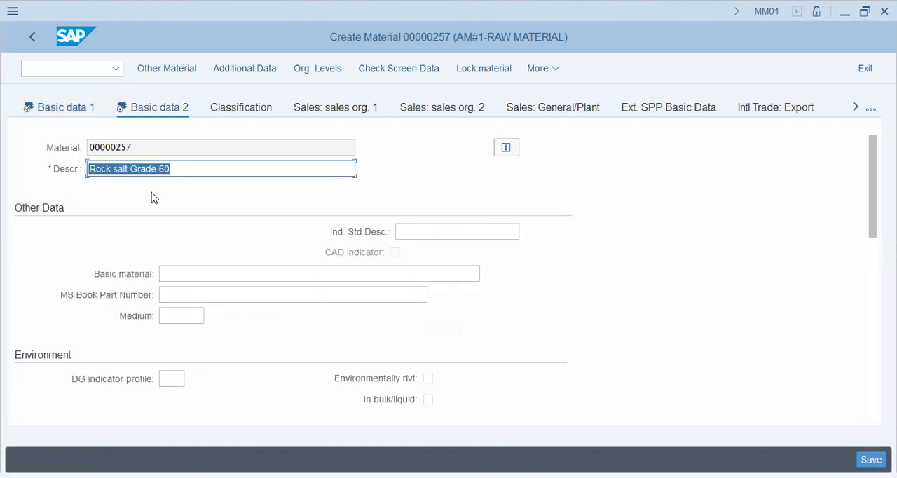
click(236, 275)
click(420, 235)
scroll(214, 226, down, 3)
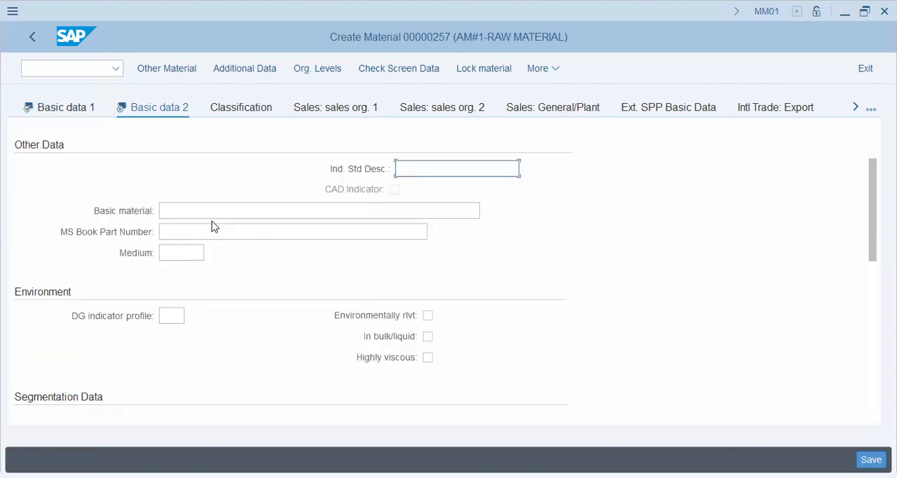
scroll(214, 227, up, 3)
scroll(213, 226, down, 3)
scroll(213, 227, down, 3)
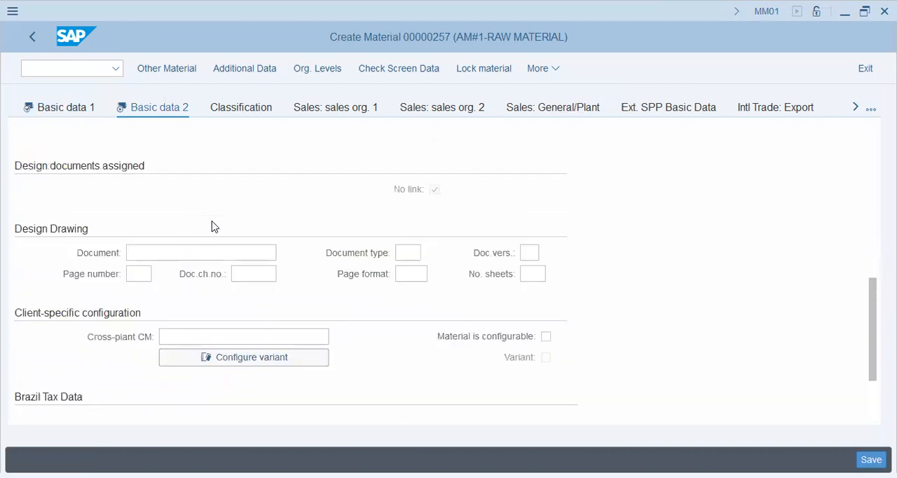
scroll(213, 227, up, 6)
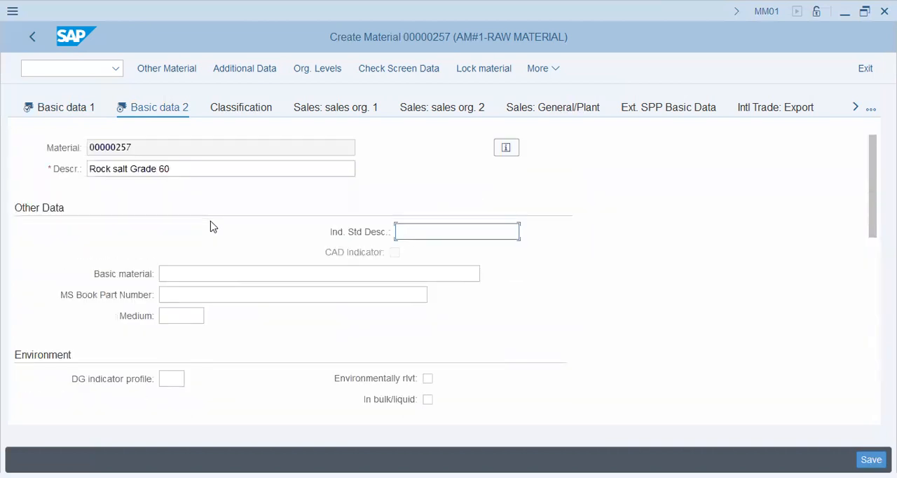
scroll(213, 226, down, 6)
scroll(210, 228, up, 6)
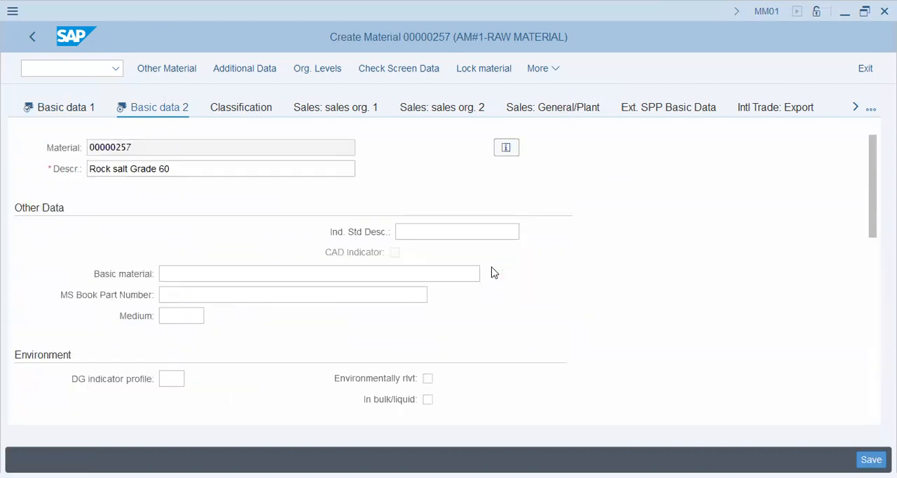
- Cancel the sales organization entry and examine the general data and purchasing values in the Purchasing view
key(Return)
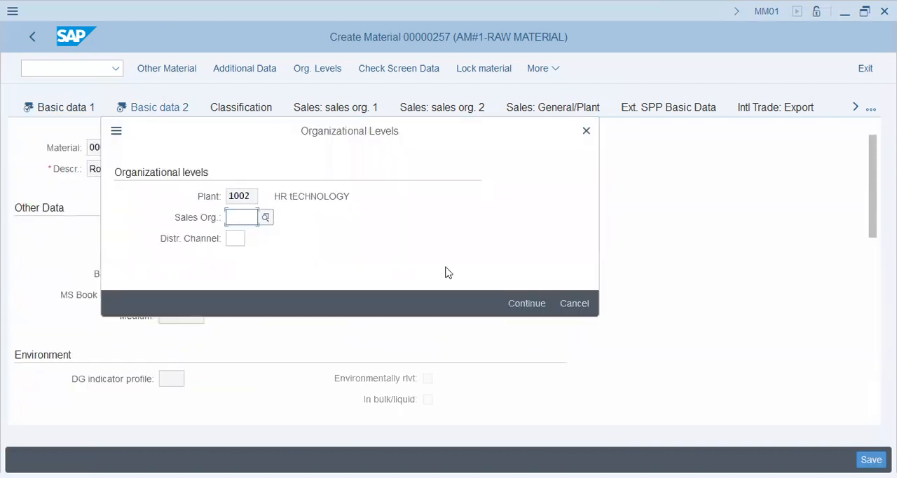
click(576, 304)
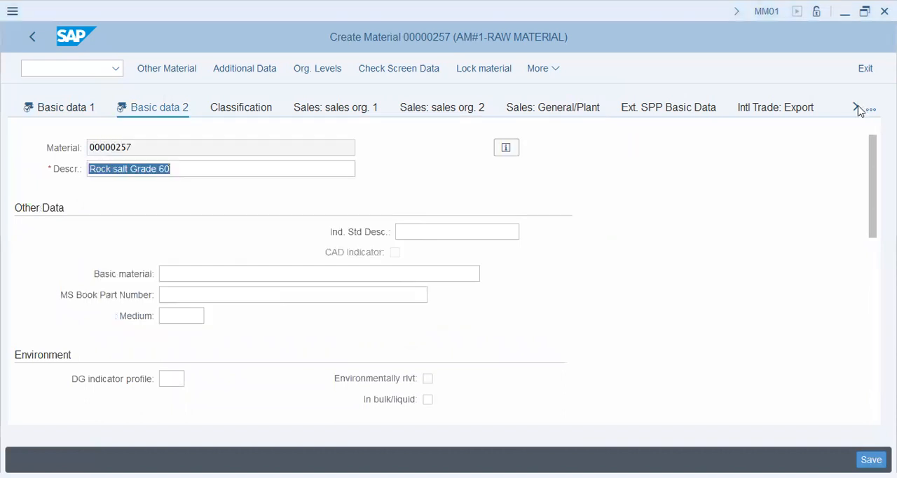
click(856, 108)
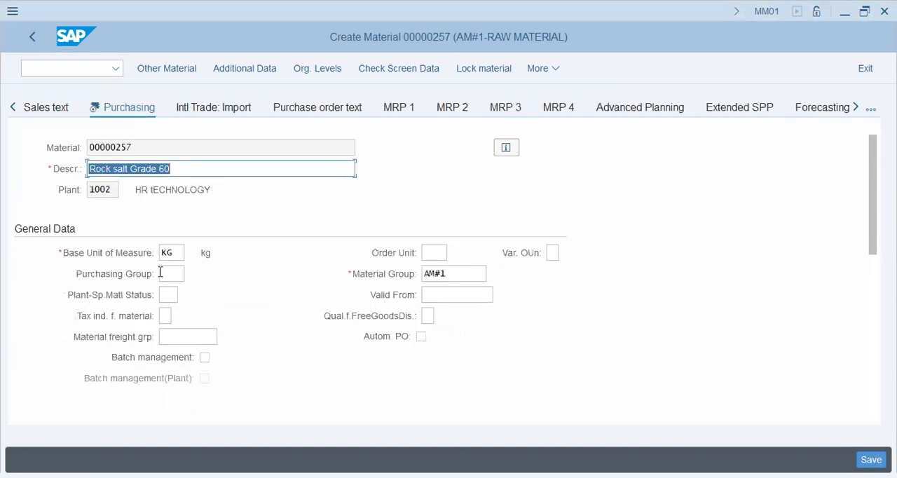
click(464, 274)
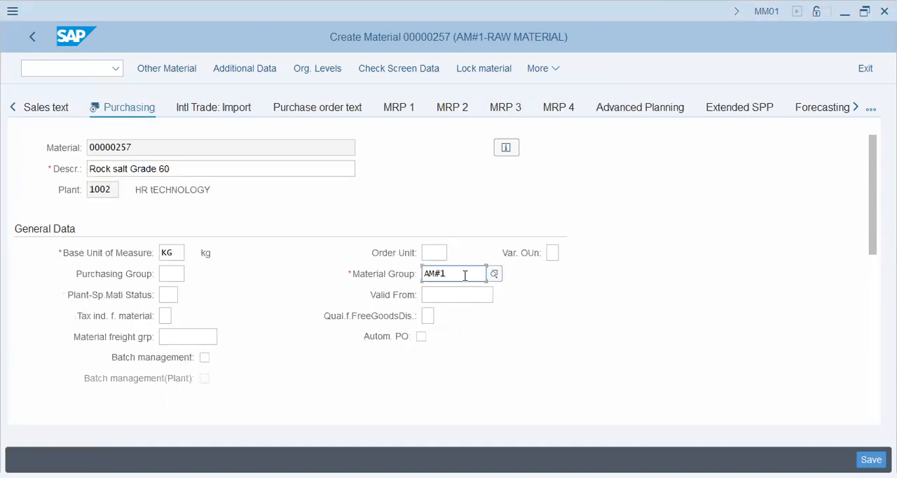
click(174, 273)
scroll(274, 342, down, 6)
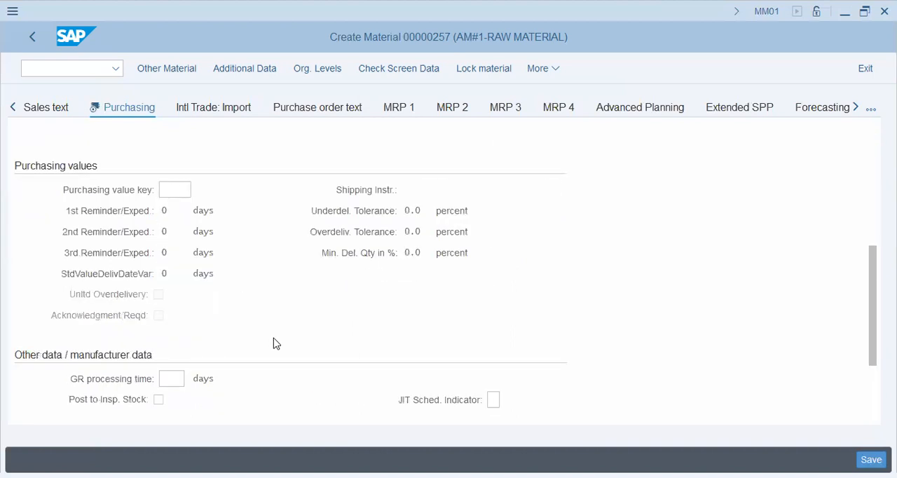
scroll(274, 343, up, 6)
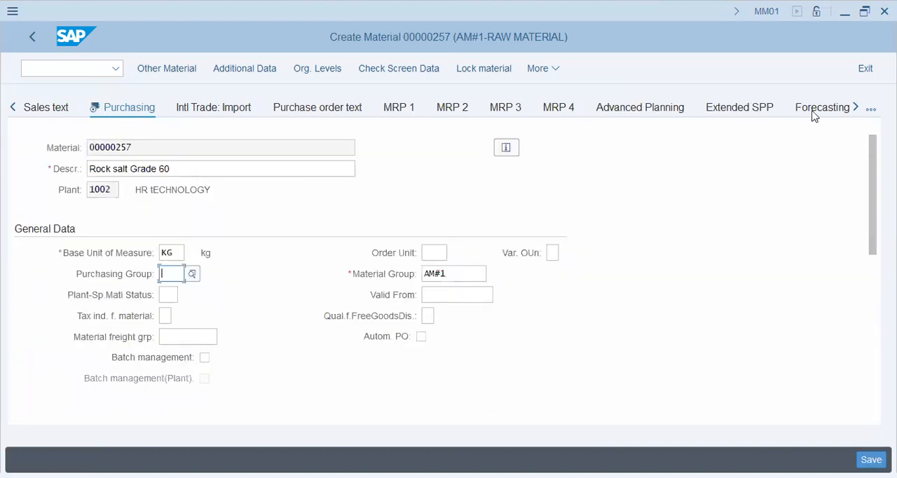
- Open the Plant data / stor. 1 view and examine its general data and shelf life fields
click(855, 108)
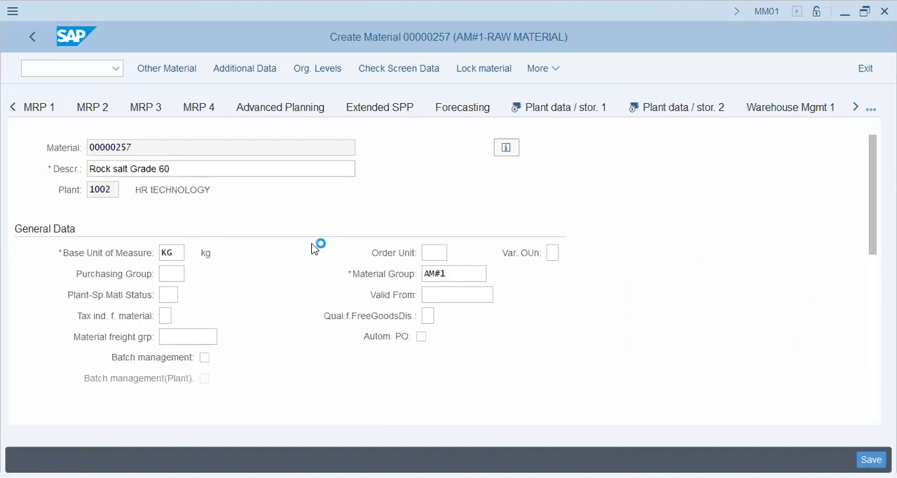
click(179, 189)
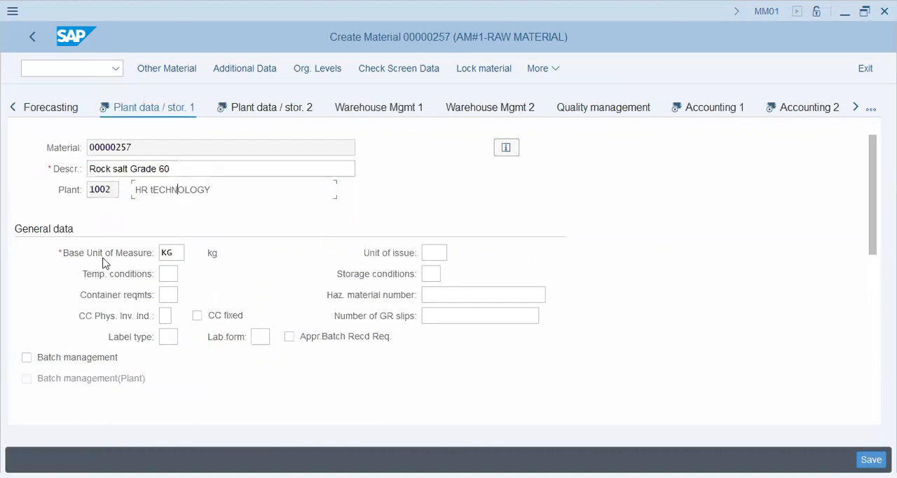
scroll(209, 296, down, 3)
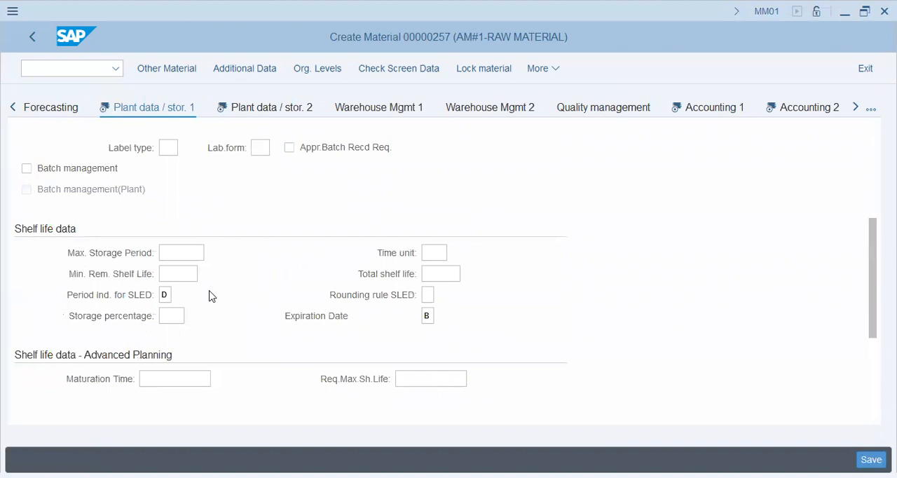
scroll(209, 295, down, 3)
scroll(209, 295, up, 6)
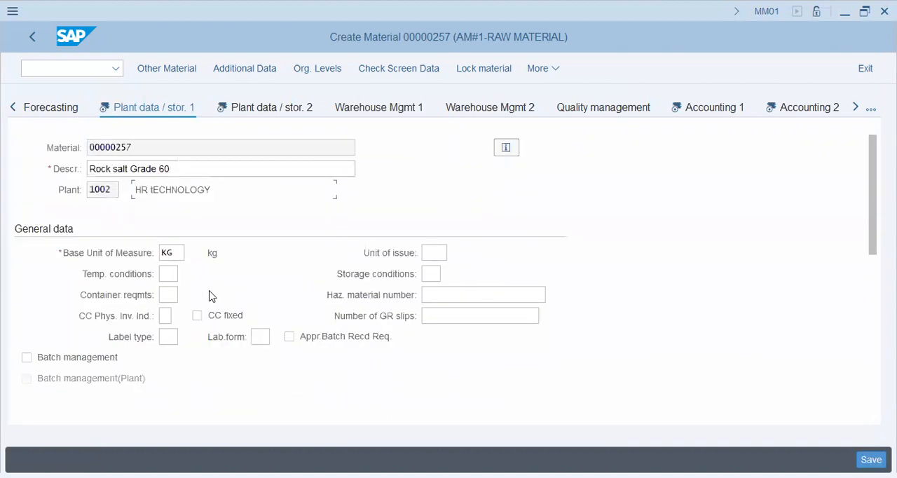
- Open the Accounting 1 view and examine the valuation class, moving price and standard price fields
click(694, 112)
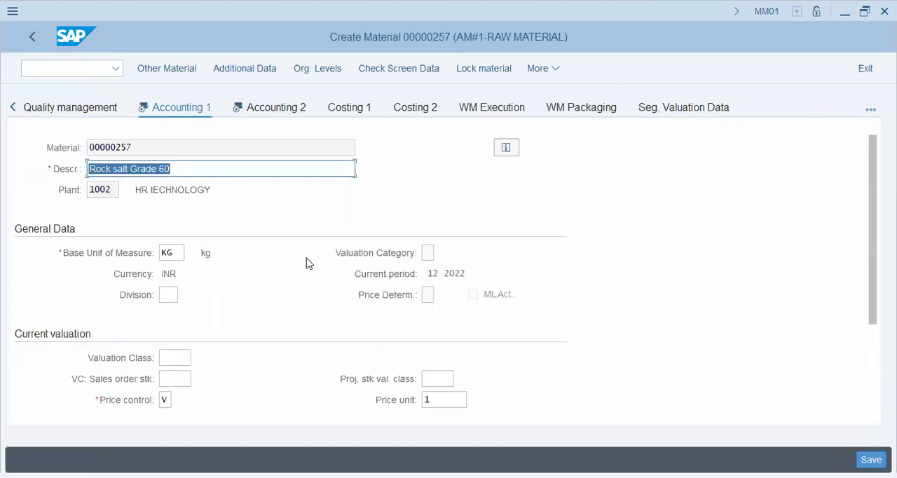
scroll(308, 263, down, 3)
click(186, 233)
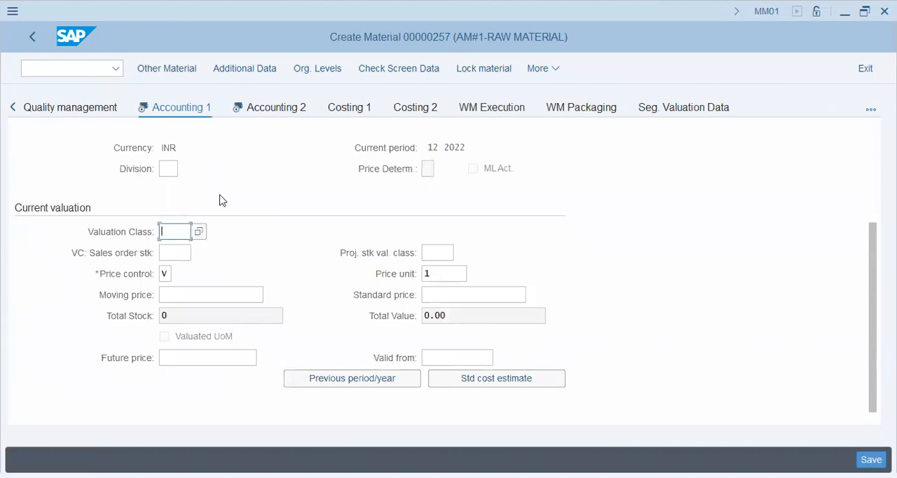
click(215, 294)
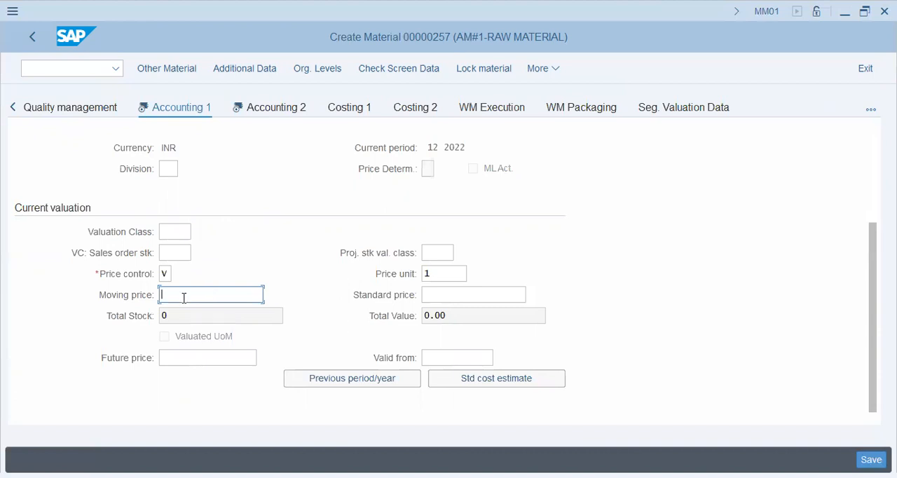
click(463, 295)
click(184, 295)
click(449, 291)
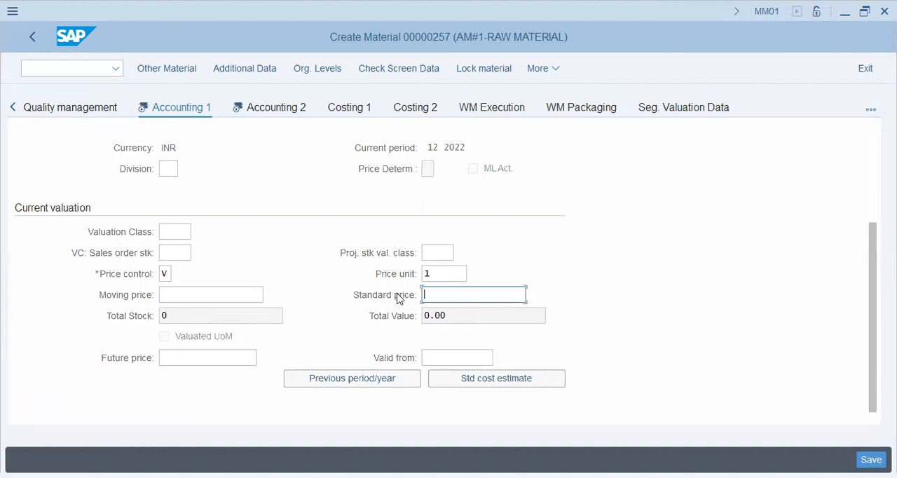
- Open the Accounting 2 view and examine its tax price and commercial price fields
click(291, 112)
click(293, 114)
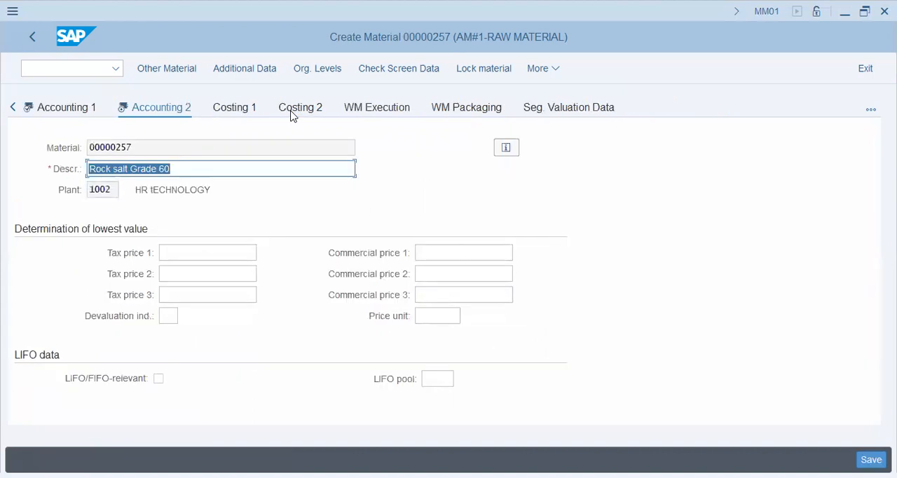
click(213, 259)
click(216, 275)
click(218, 292)
click(452, 274)
click(454, 292)
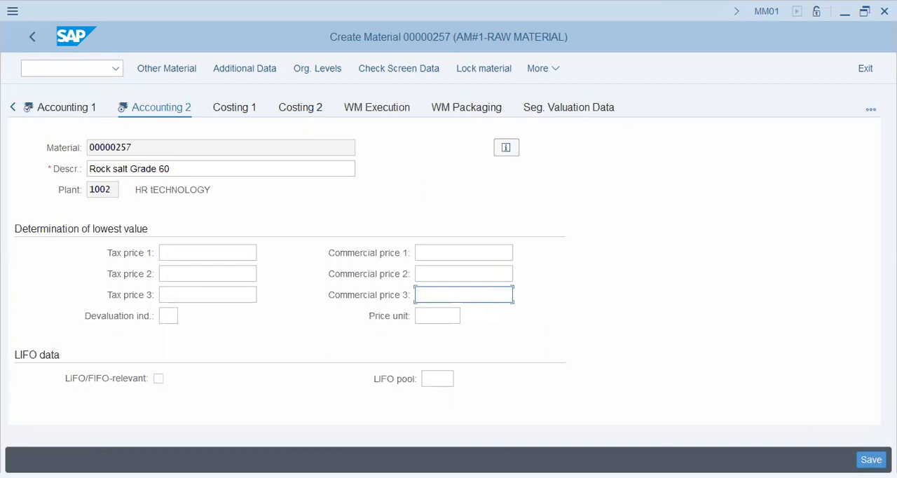
- Start transaction SPRO from the material screen and display the SAP Customizing Implementation Guide
click(76, 67)
text(/nspro)
key(Return)
click(194, 64)
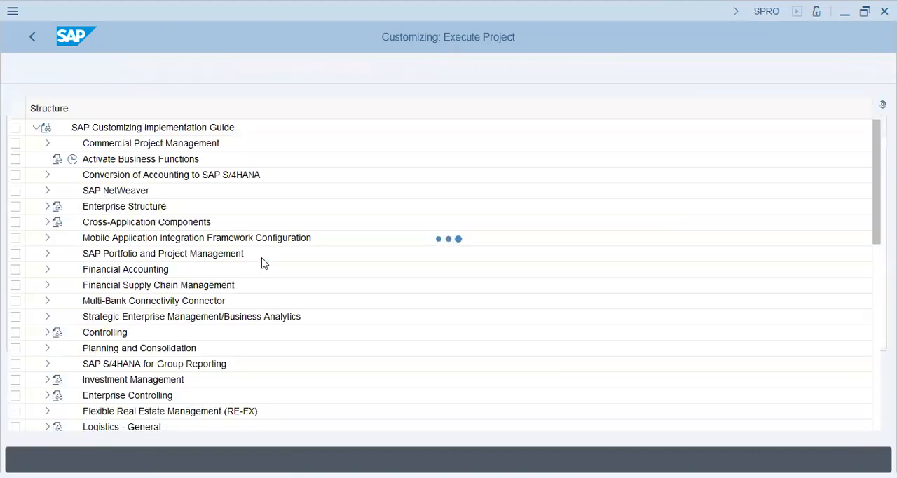
click(184, 254)
scroll(96, 300, down, 2)
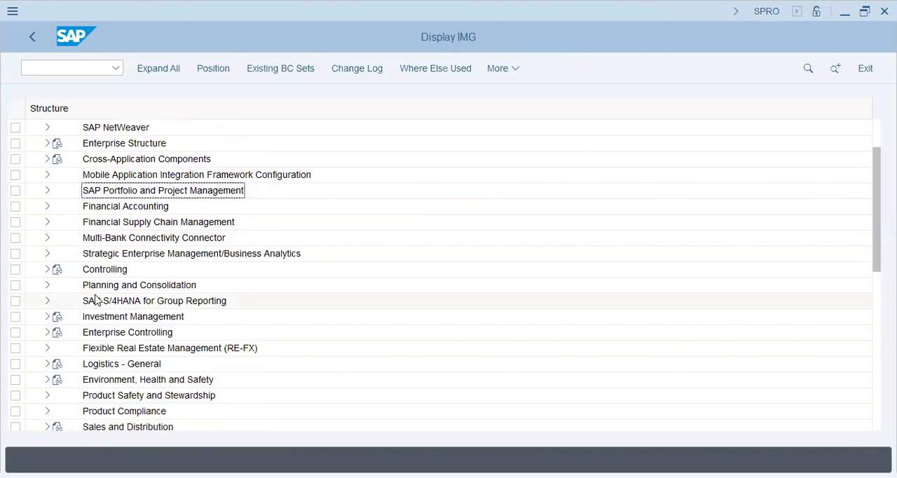
scroll(94, 346, down, 2)
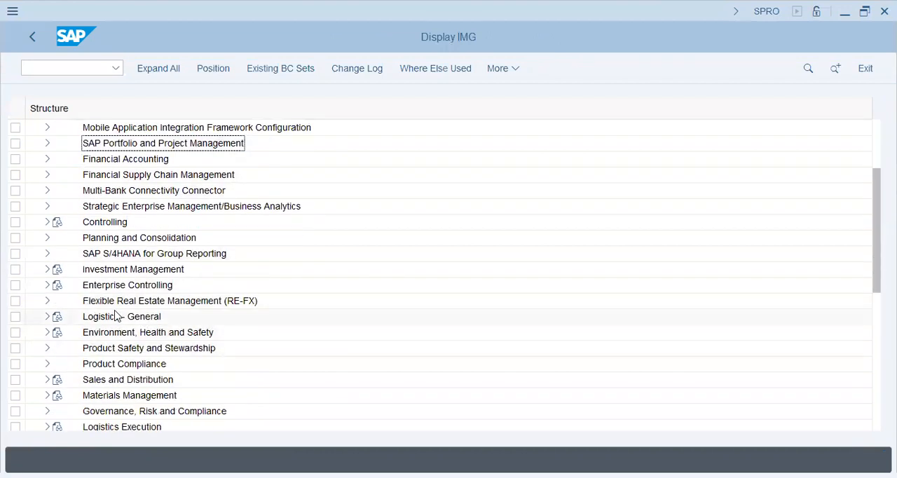
scroll(121, 346, up, 4)
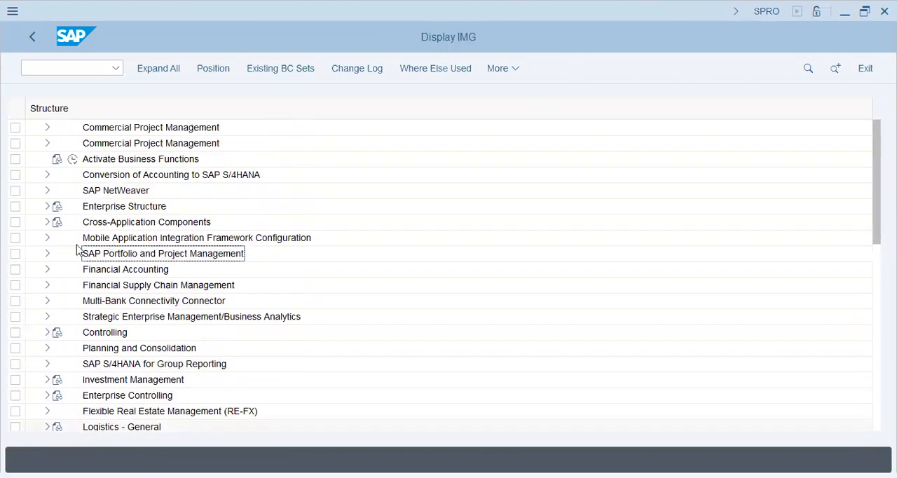
- Open the Define Plant activity from the Logistics - General definitions of the Enterprise Structure
click(46, 207)
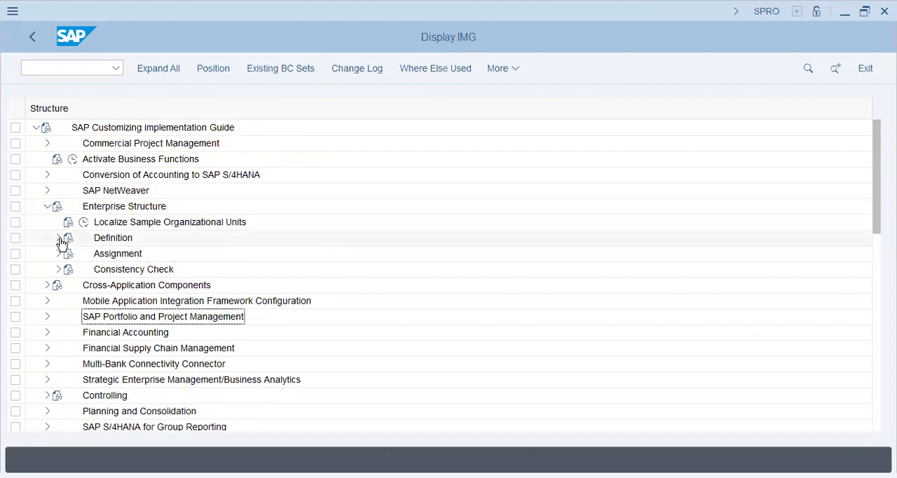
click(59, 238)
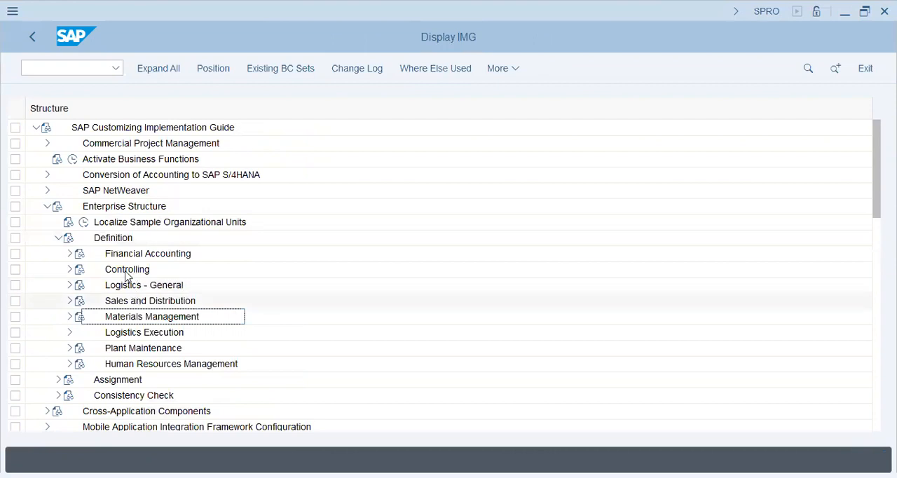
click(69, 285)
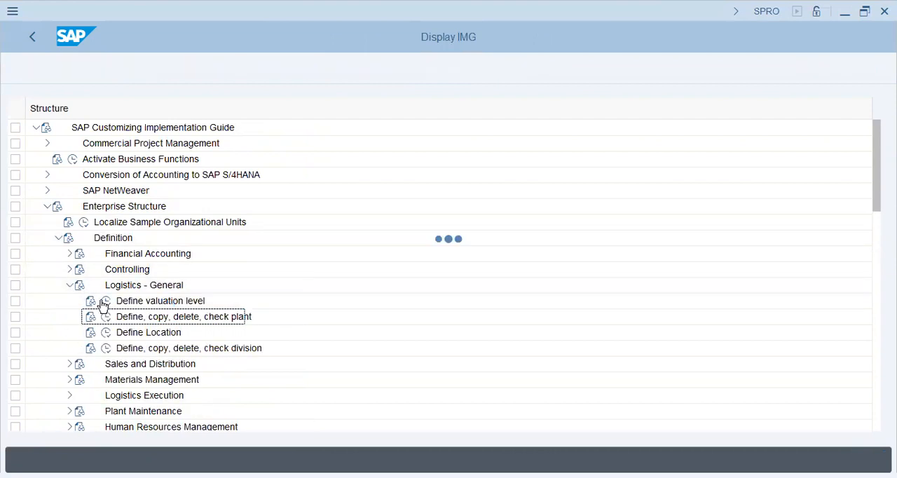
click(106, 317)
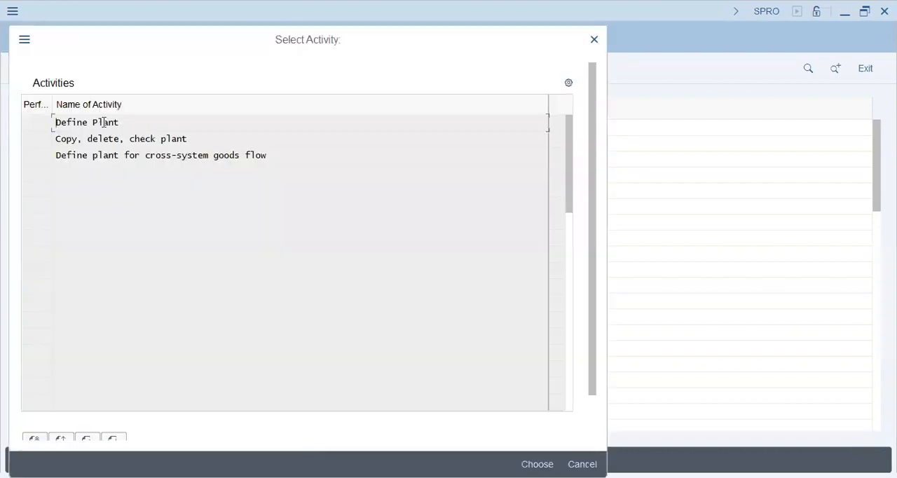
double_click(112, 123)
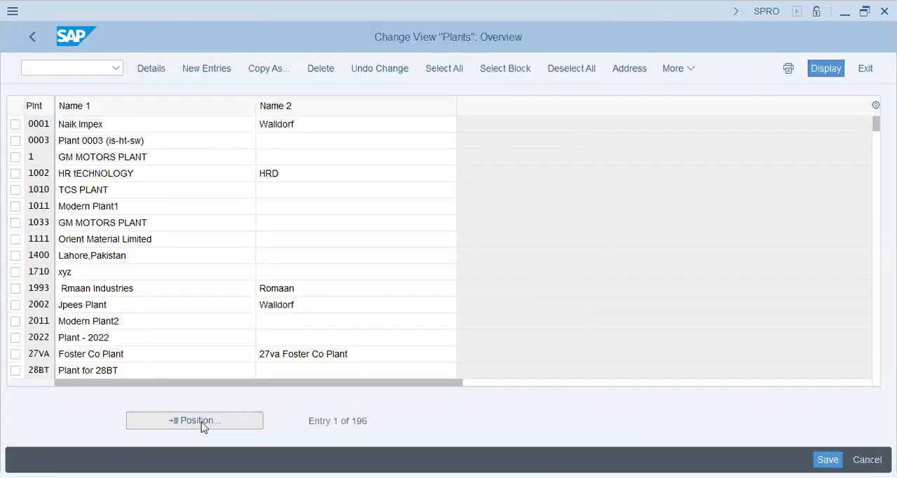
- Locate plant AA42 in the plants overview, then leave the overview
click(202, 423)
text(AA42)
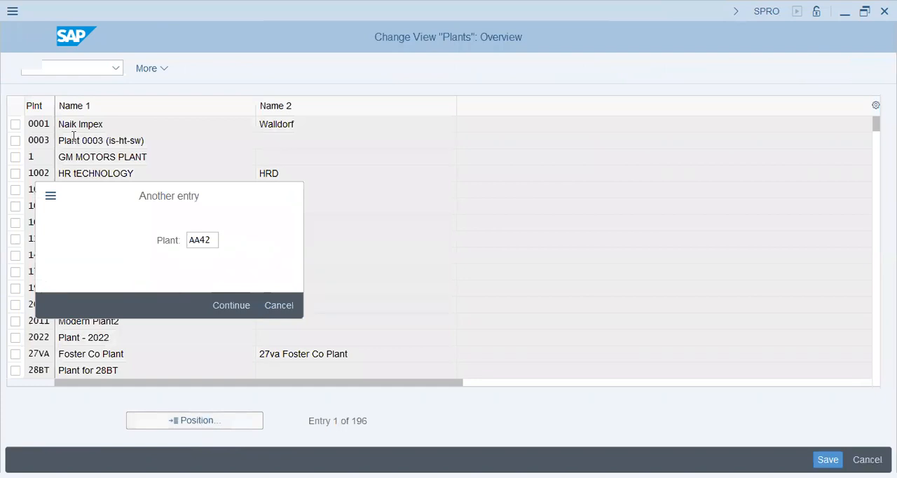
key(Return)
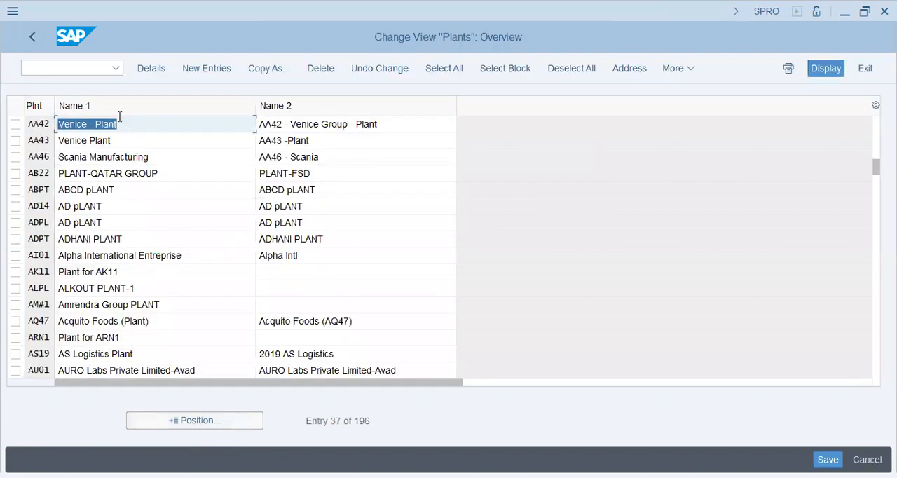
click(31, 41)
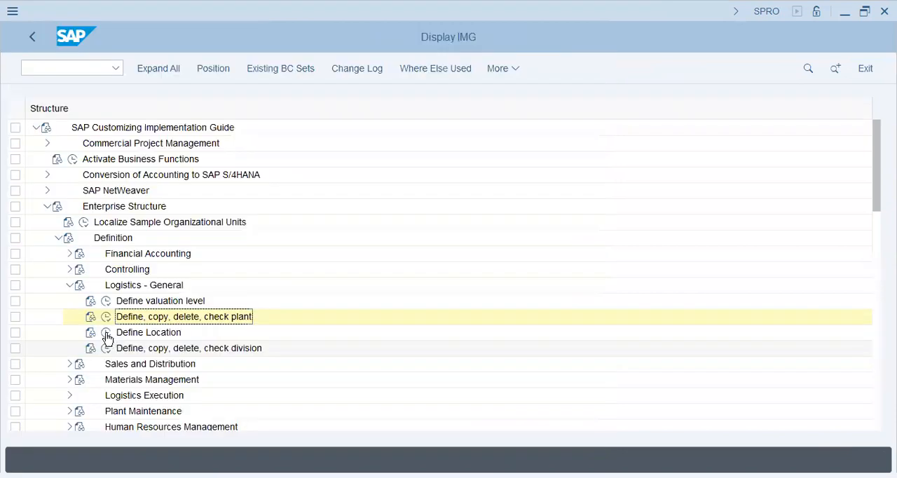
- Open the Define Location activity, look up the locations of plant AA42 and return to the implementation guide
click(106, 333)
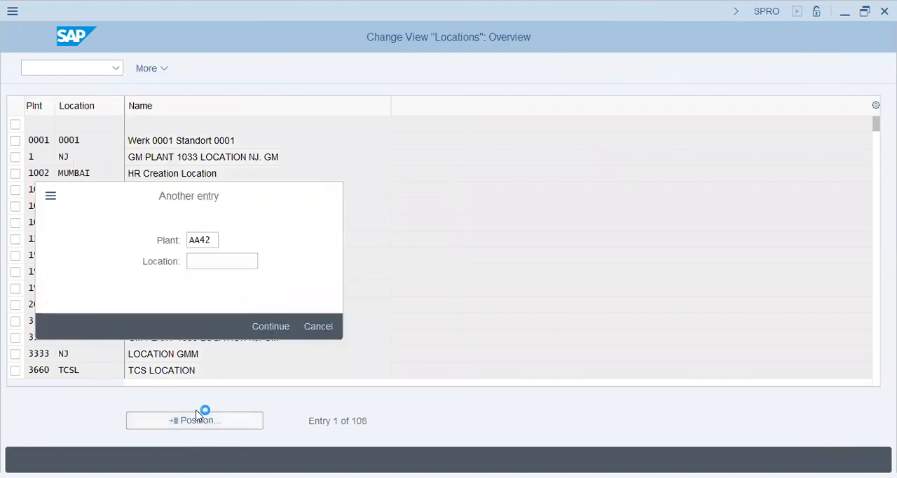
key(Return)
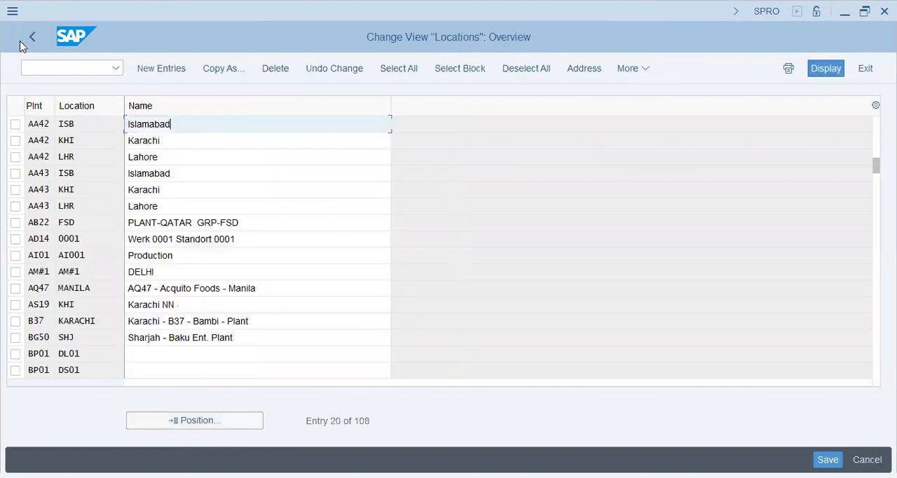
key(F3)
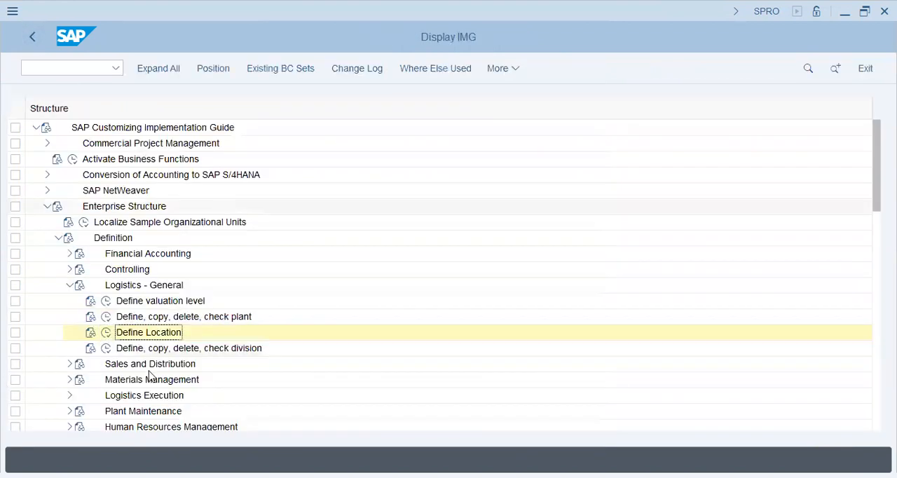
- Open the Define Division activity, examine the existing divisions and return to the implementation guide
click(158, 352)
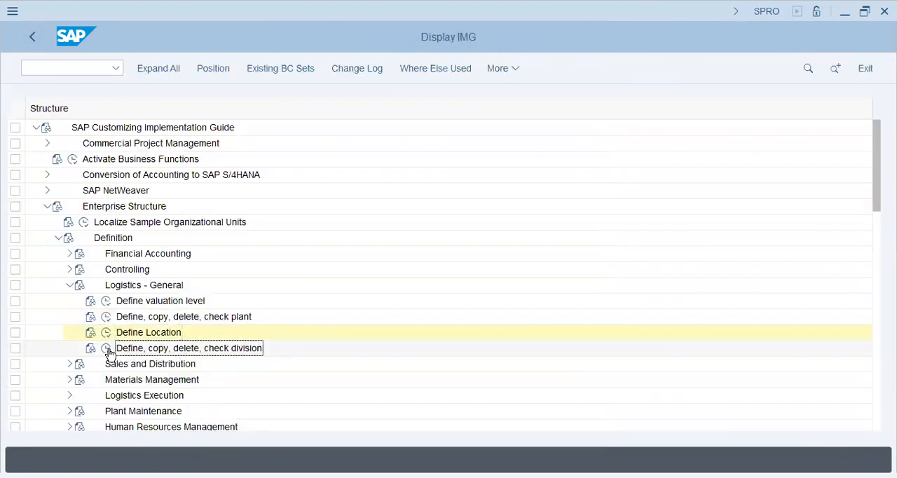
click(107, 349)
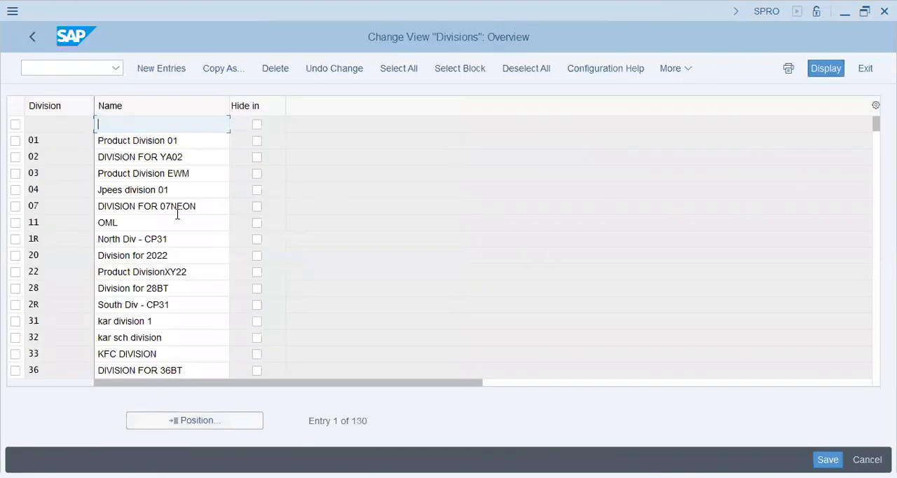
click(177, 211)
click(162, 319)
click(163, 356)
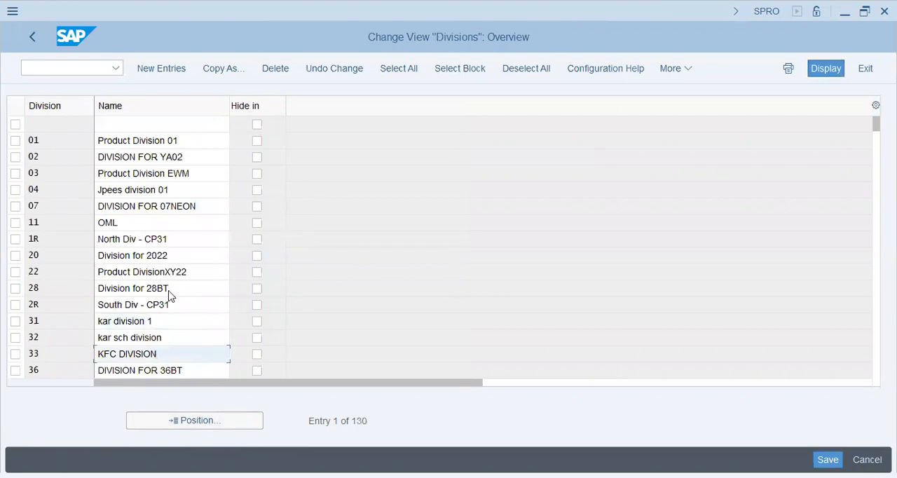
key(Page_Down)
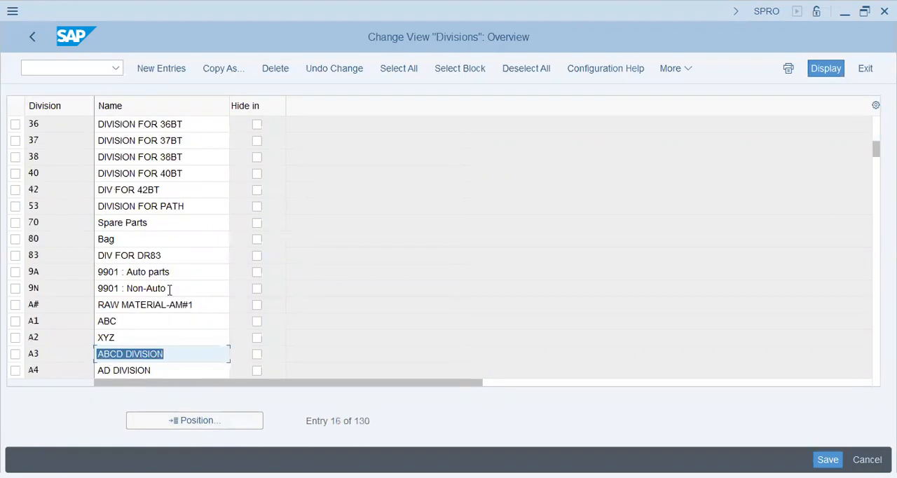
click(159, 173)
click(171, 242)
click(174, 321)
click(174, 347)
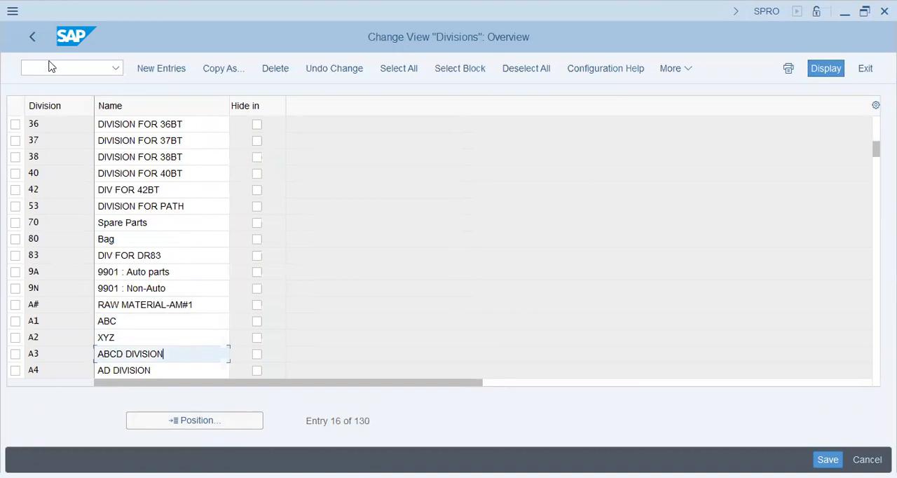
click(34, 35)
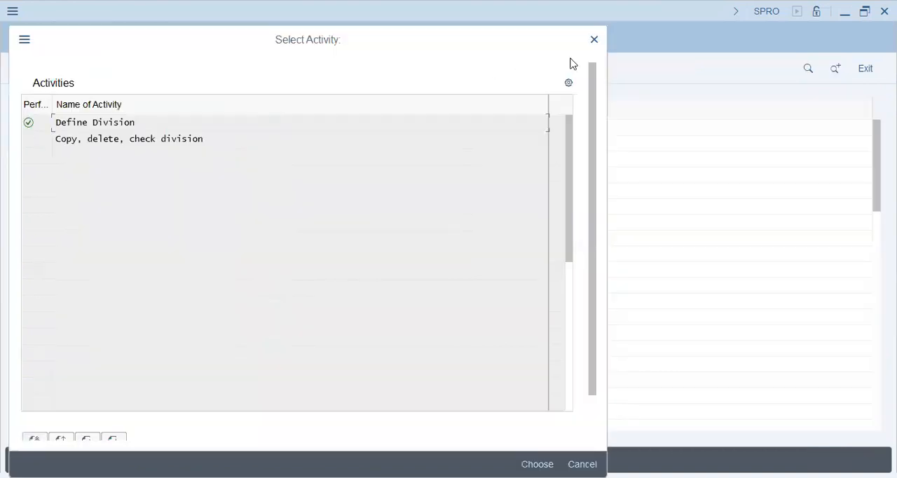
click(594, 40)
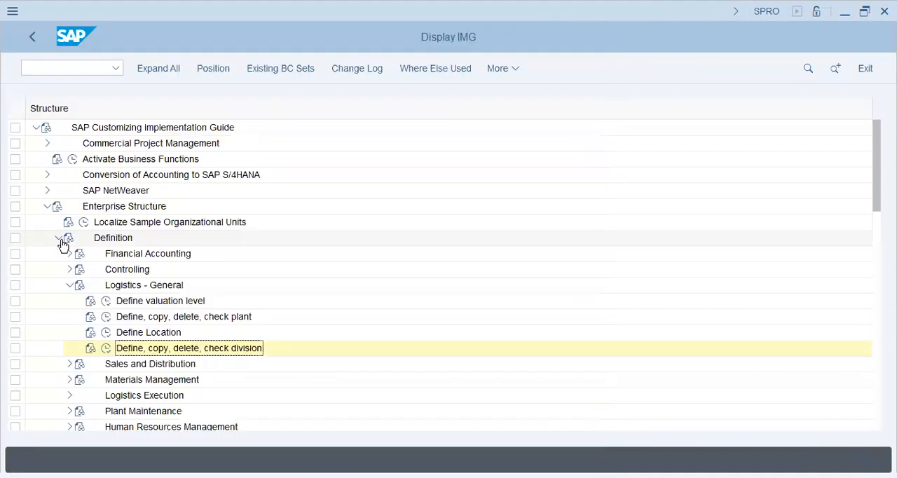
- Open the plant to company code assignment for Logistics - General and look up the company assigned to plant AA42
click(58, 238)
click(58, 254)
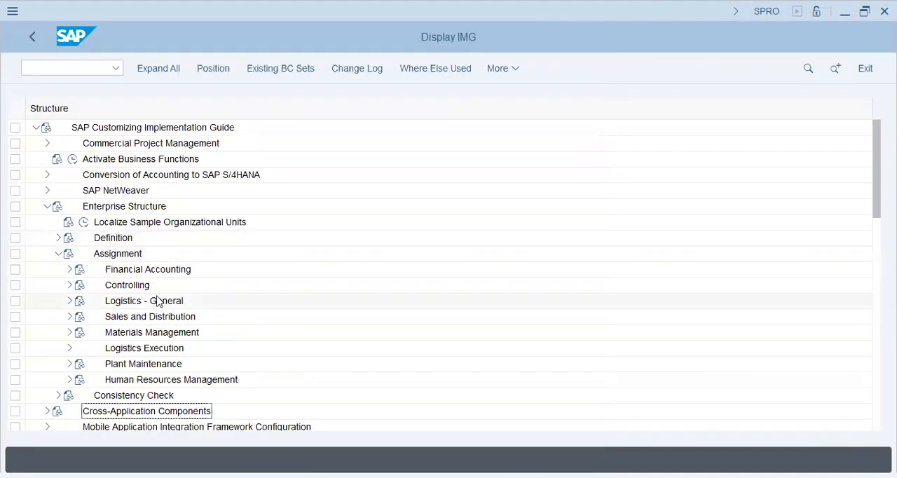
click(69, 301)
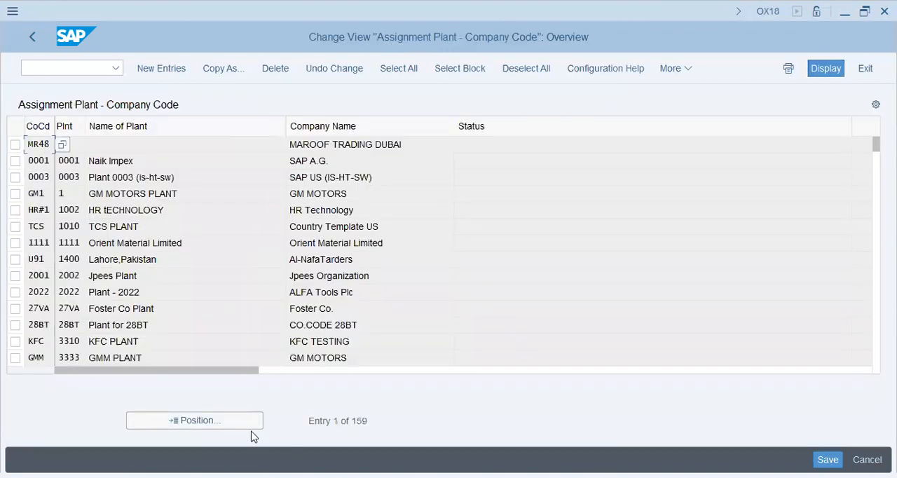
click(230, 419)
text(AA42)
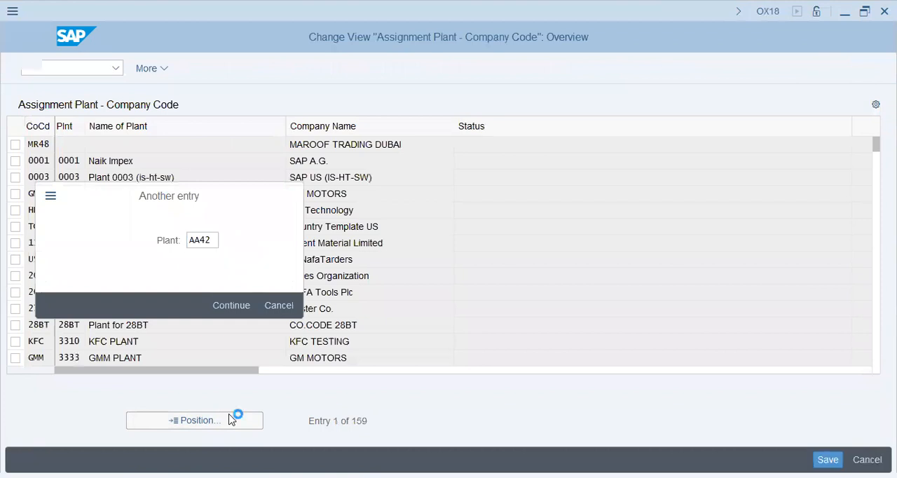
key(Return)
click(369, 145)
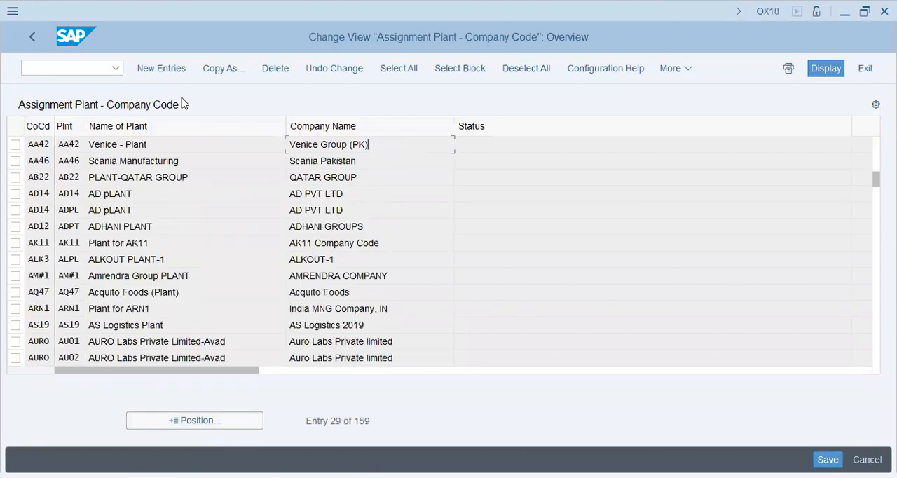
- Leave the plant assignment overview and expand the Materials Management assignments in place of Logistics - General
click(27, 38)
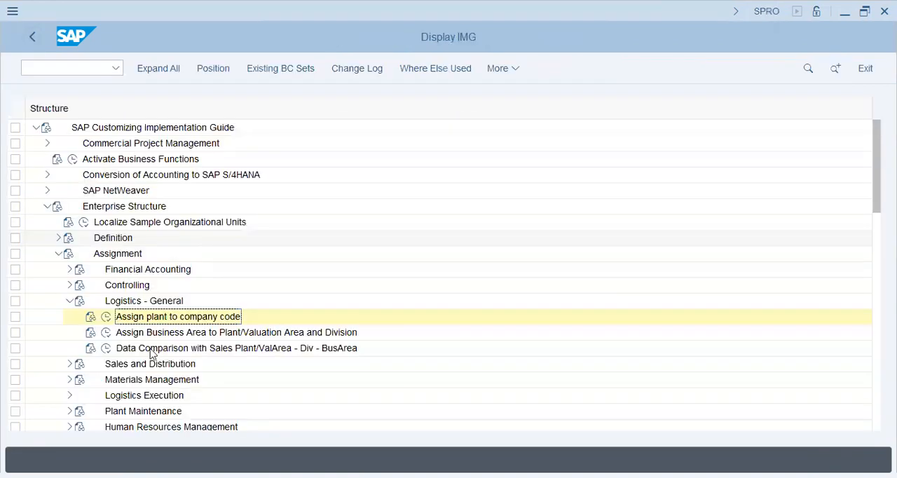
click(174, 334)
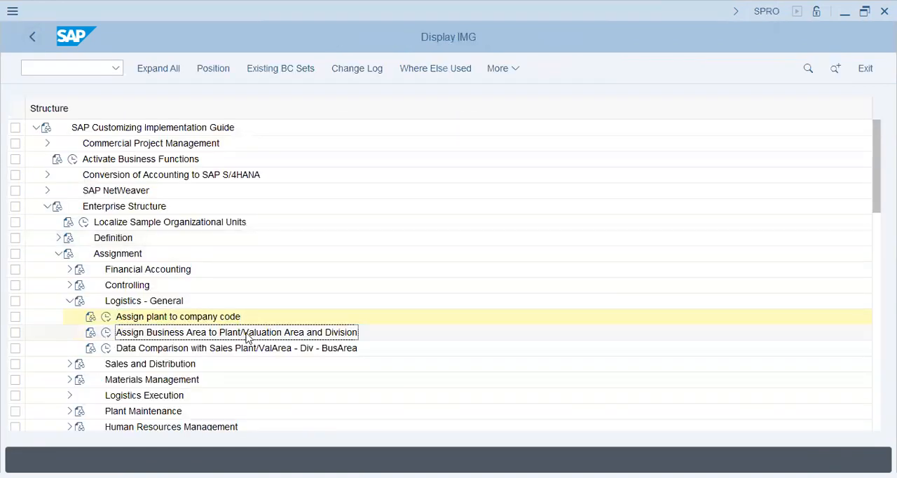
click(203, 348)
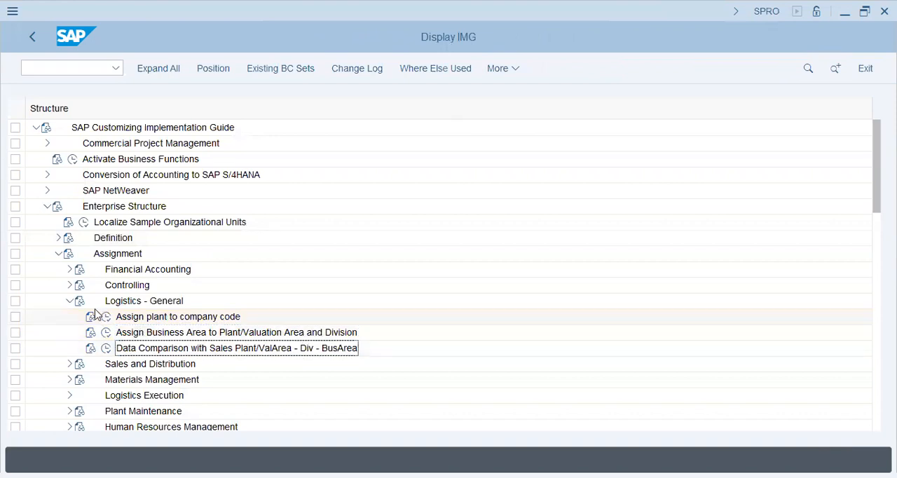
click(67, 304)
click(69, 331)
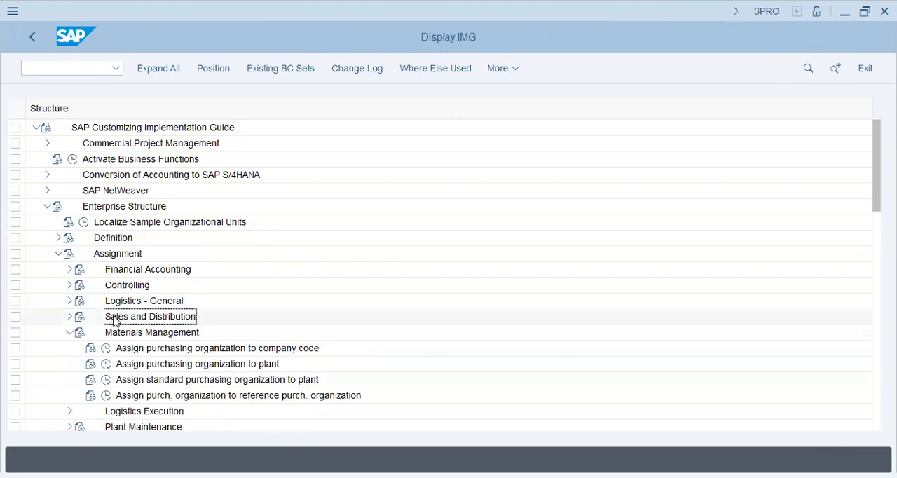
- Open the assignment of purchasing organizations to company codes, look up purchasing organization AA42 and return to the implementation guide
click(106, 348)
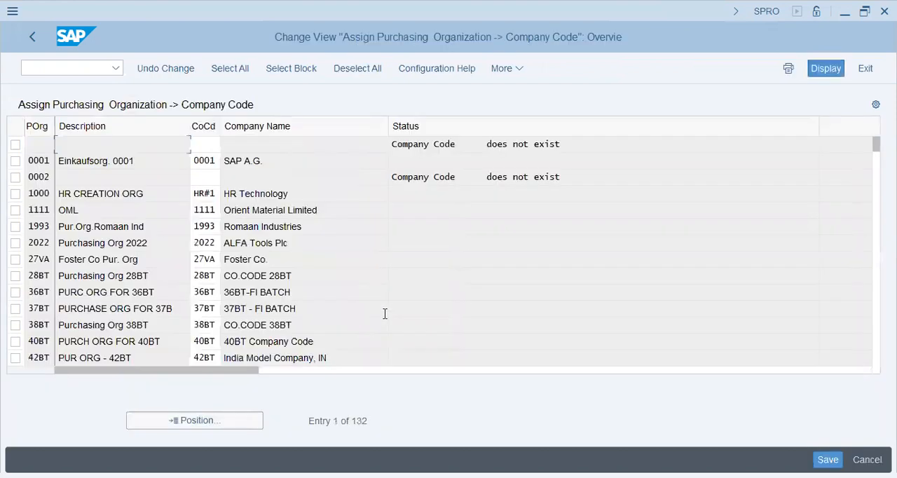
click(204, 420)
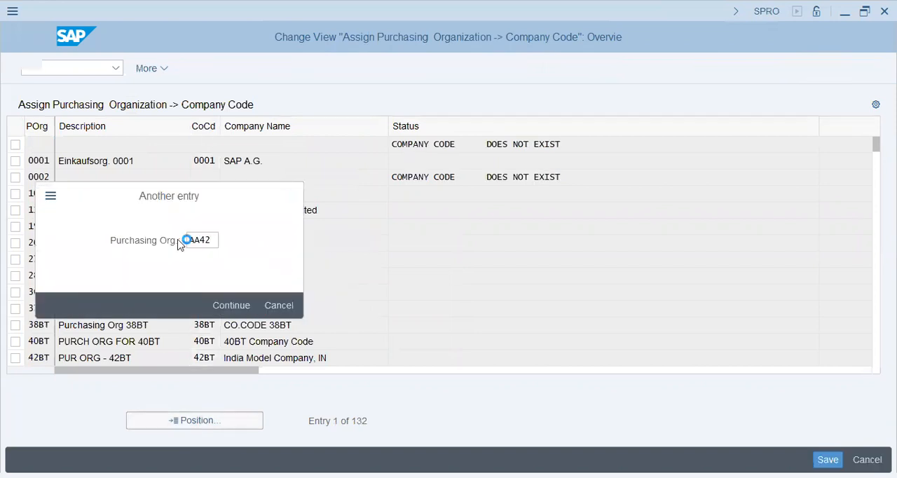
key(Return)
click(31, 43)
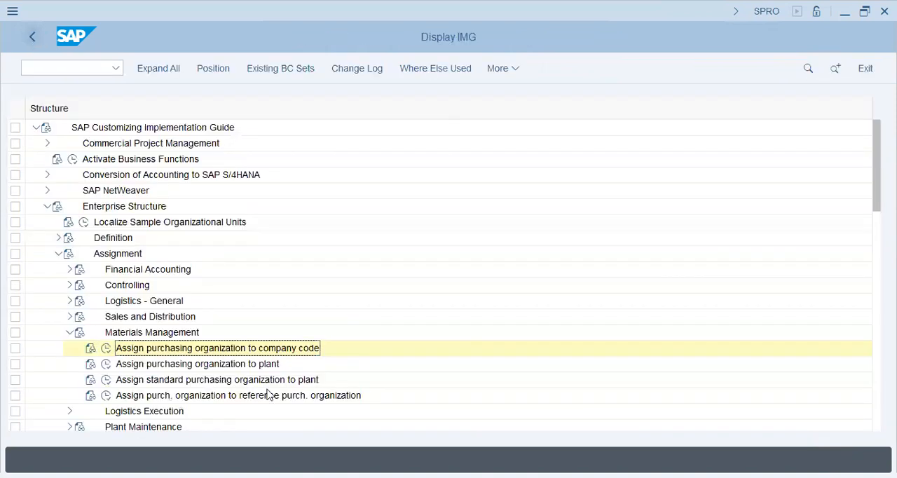
- Open the assignment of purchasing organizations to plants, look up purchasing organization AA42 and leave the overview
click(105, 364)
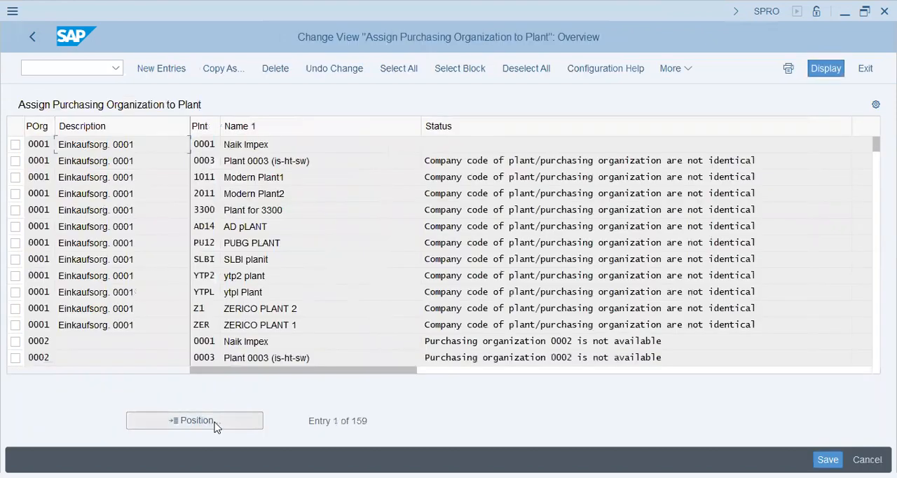
click(215, 424)
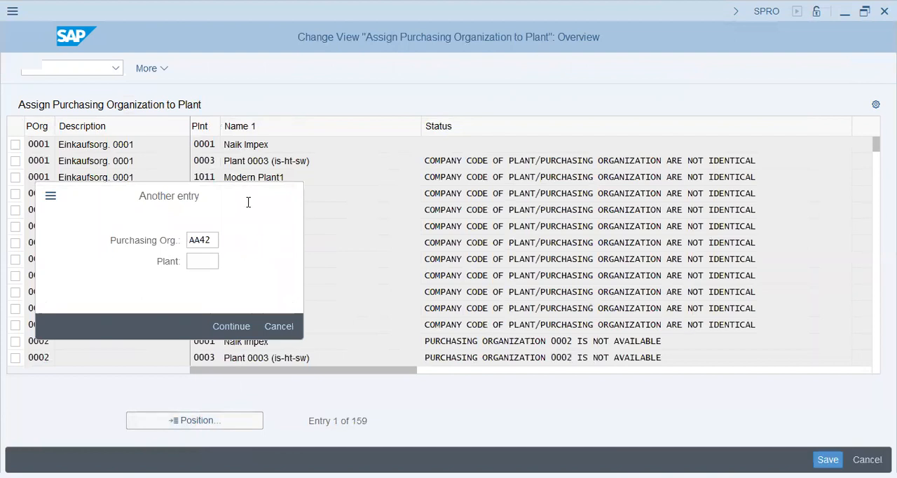
key(Return)
click(268, 148)
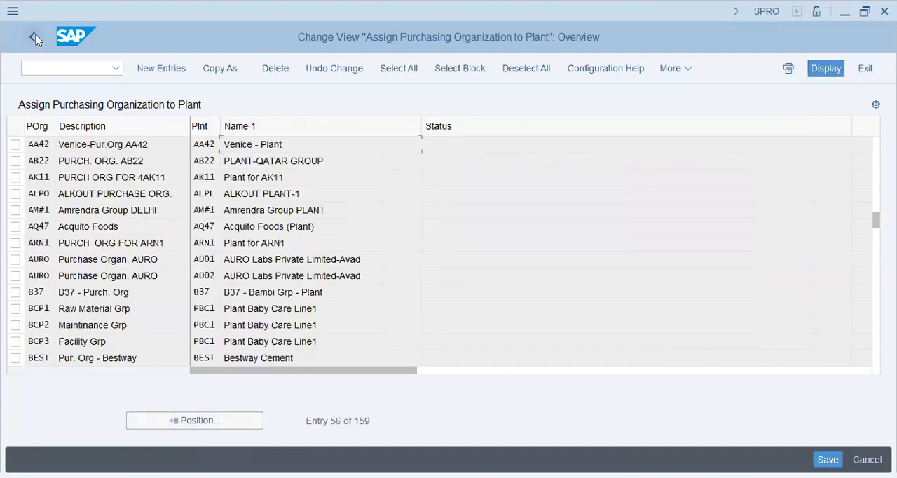
key(F3)
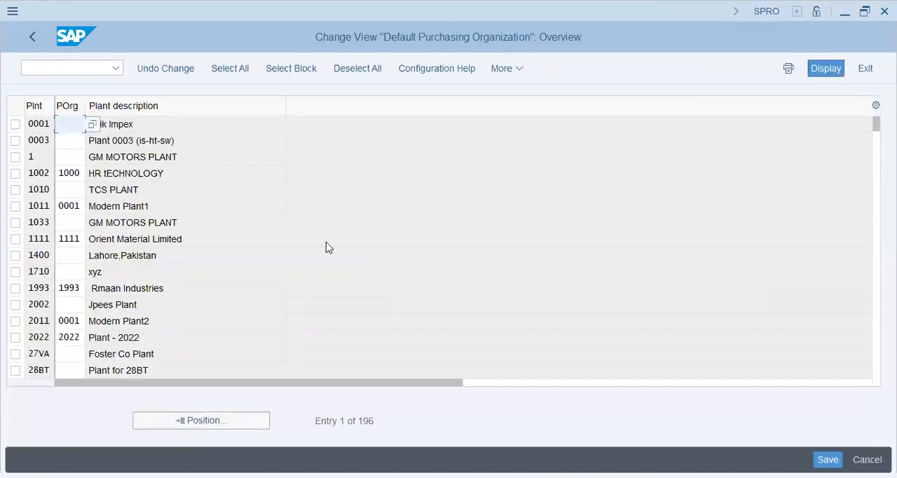
- Look up the standard purchasing organization for plants AA43 and AA42, and return to the implementation guide
click(197, 428)
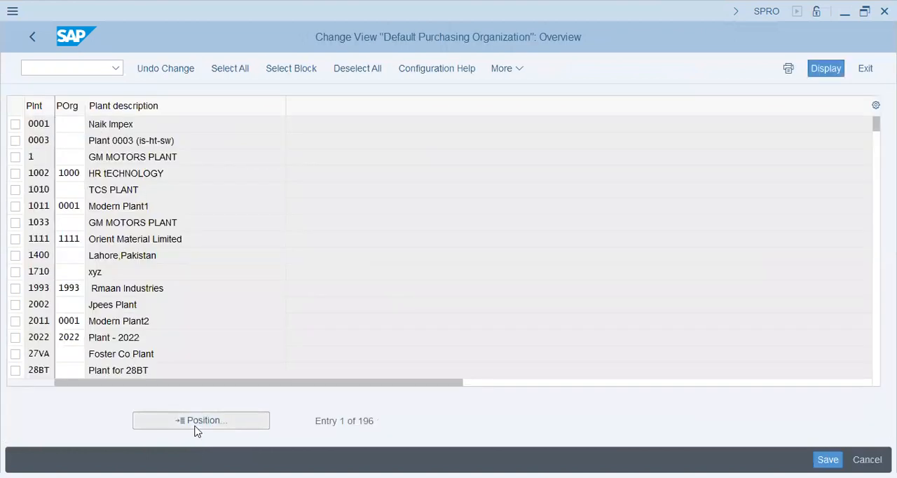
text(AA43)
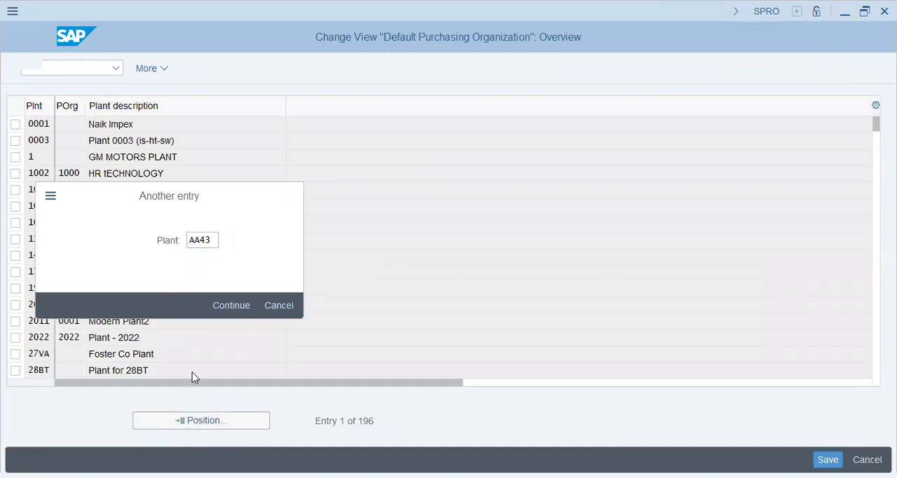
key(Return)
click(191, 424)
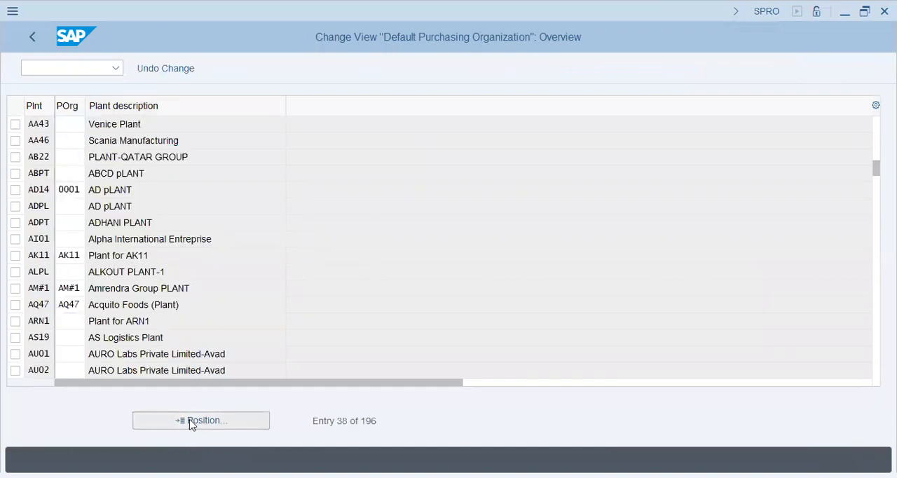
text(AA42)
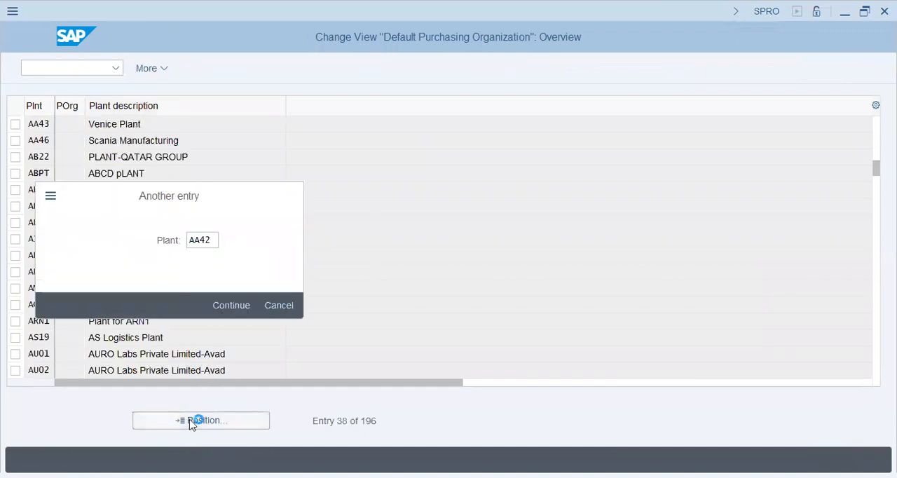
key(Return)
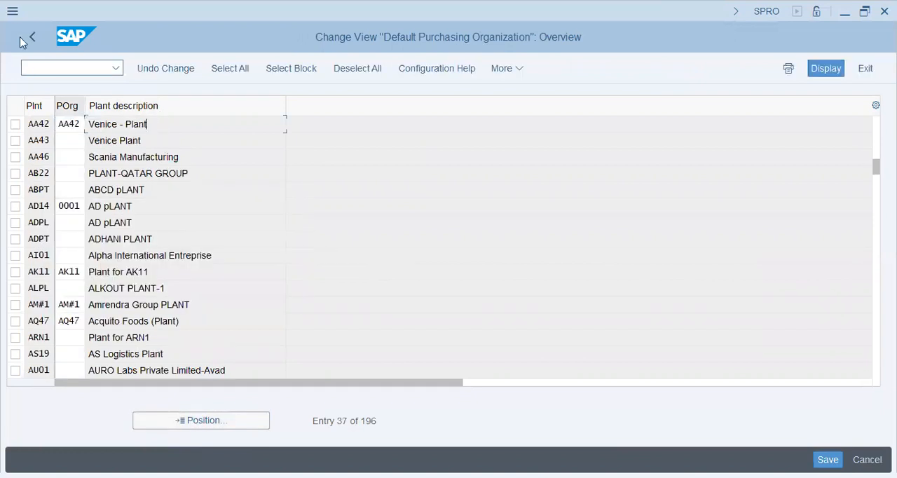
click(33, 41)
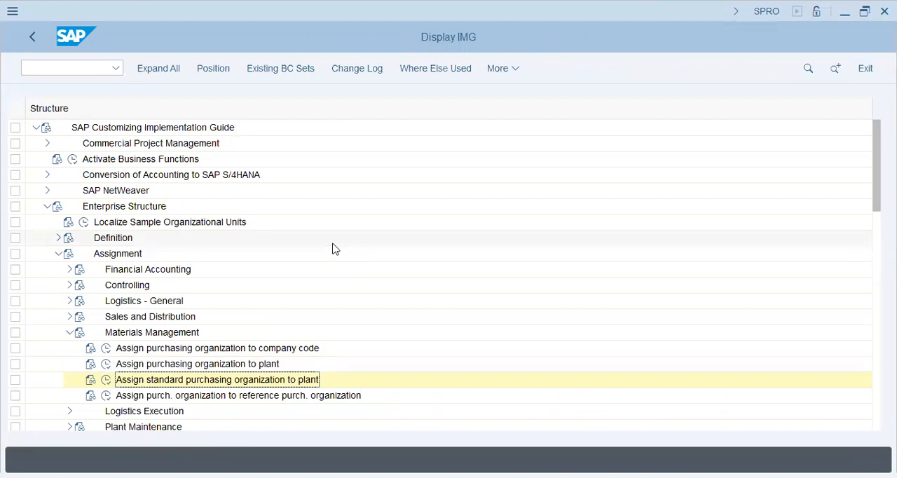
- Open the assignment of purchasing organizations to reference purchasing organizations and search for purchasing organization AA42
scroll(330, 253, down, 2)
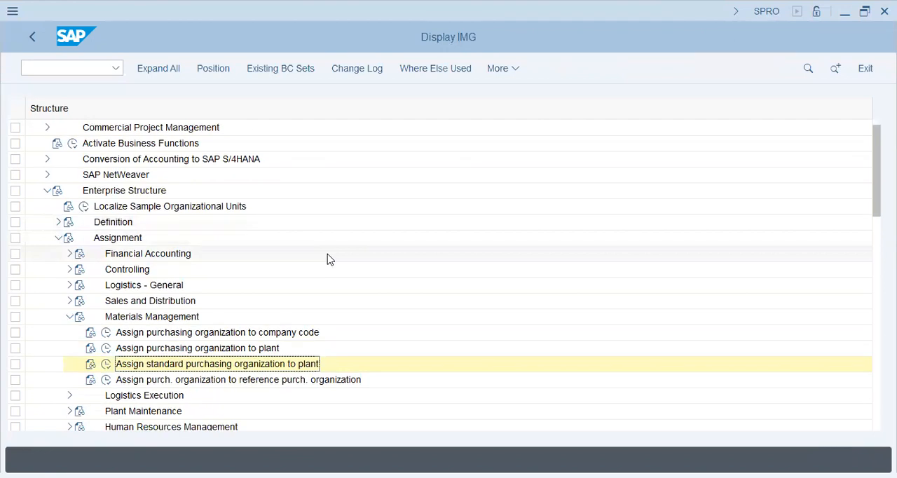
click(105, 364)
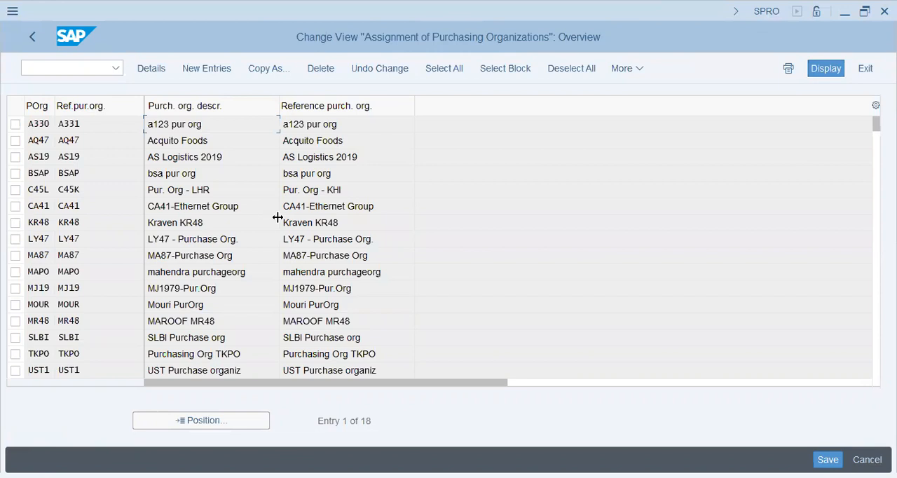
click(196, 424)
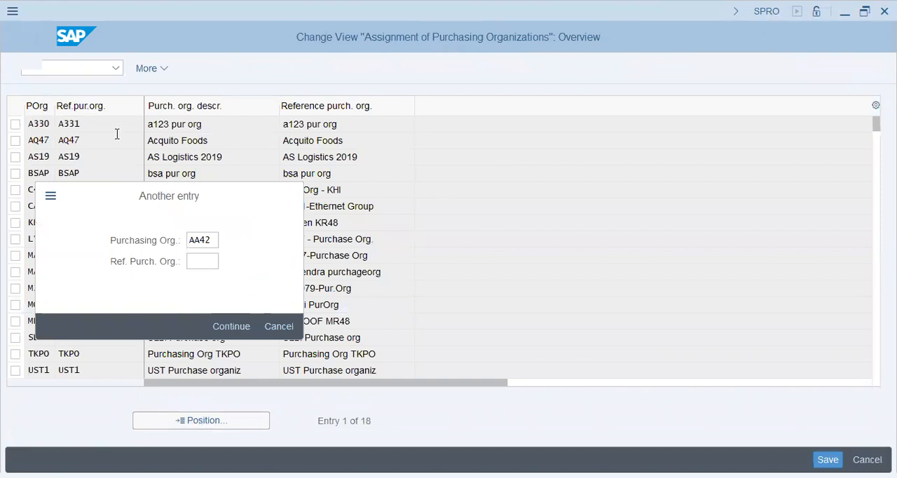
key(Return)
- Create a new entry assigning purchasing organization AA42 to reference purchasing organization AA42
click(209, 73)
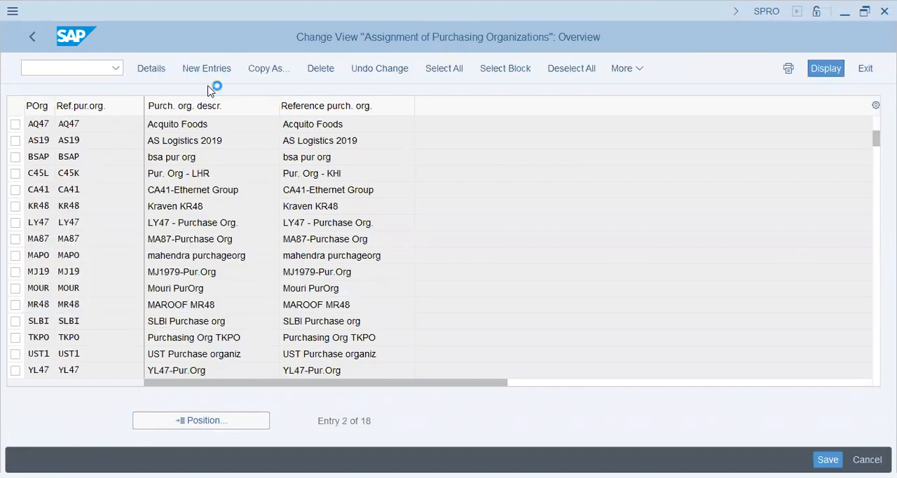
text(AA42)
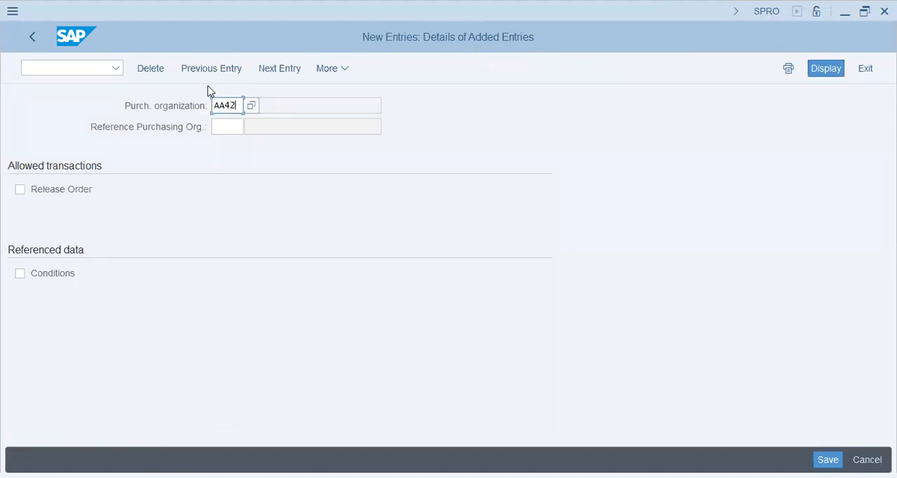
key(Tab)
text(AA42)
key(Return)
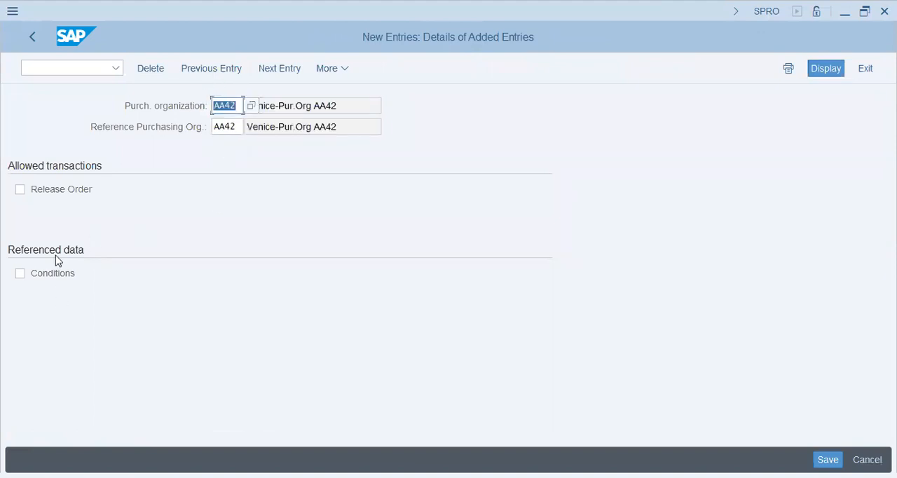
click(59, 198)
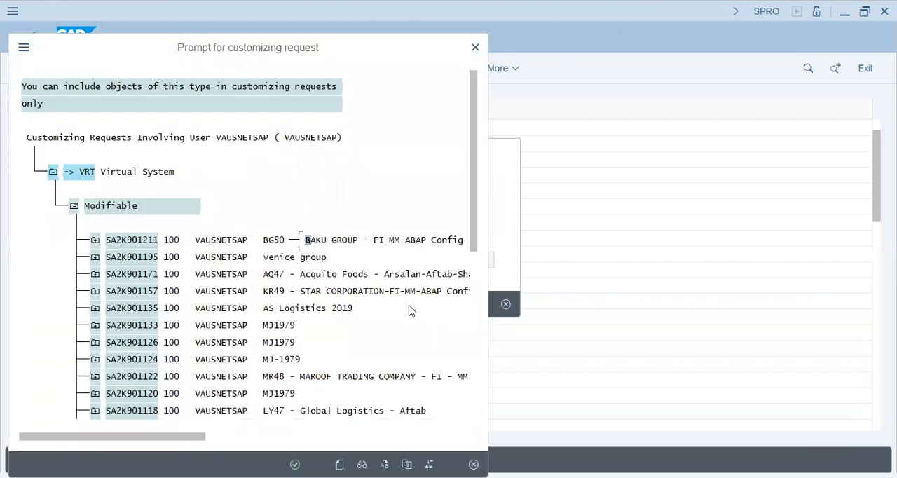
- Find the AA42 Venice Group customizing request among the own requests and record the new assignment in it
key(ctrl+f)
text(AA42)
key(Return)
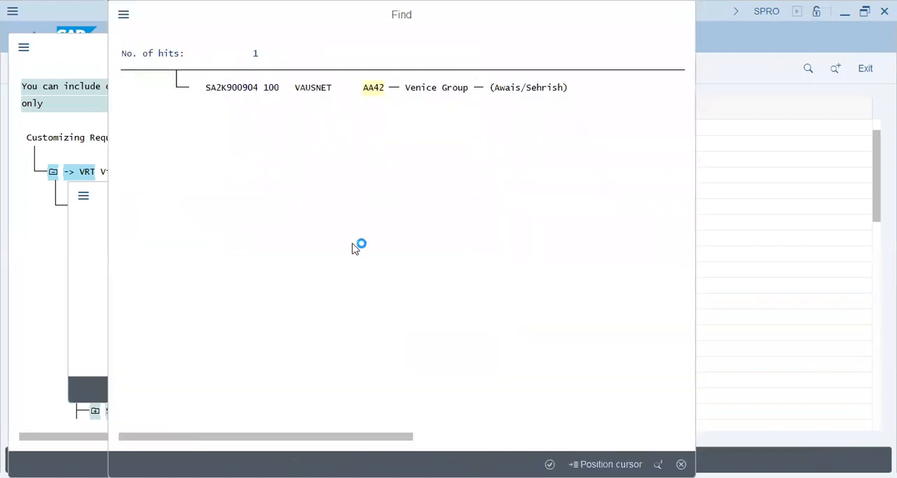
click(372, 88)
click(350, 122)
double_click(349, 122)
click(301, 306)
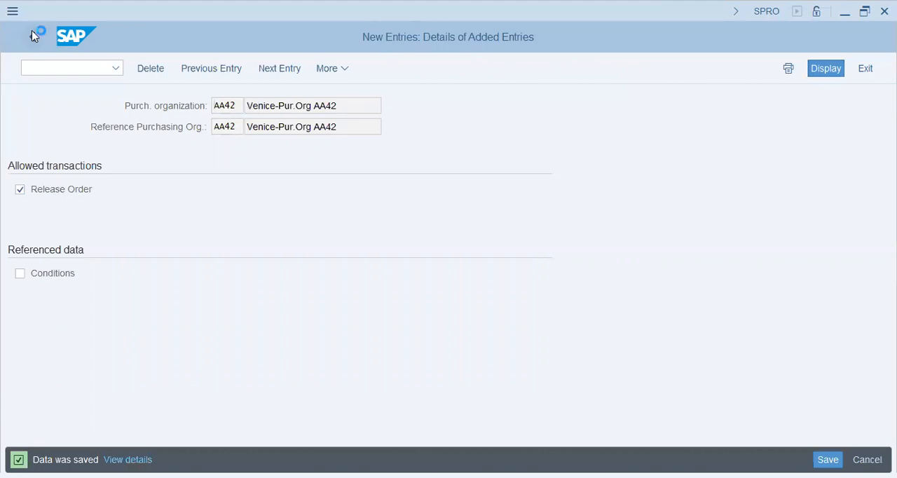
click(33, 36)
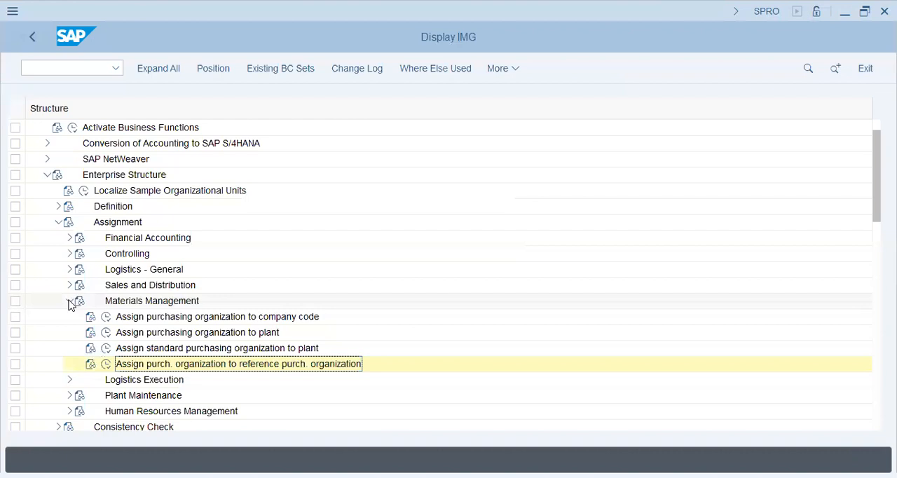
- Check the Logistics Execution node under Assignment and collapse the whole Enterprise Structure branch
click(70, 300)
click(71, 317)
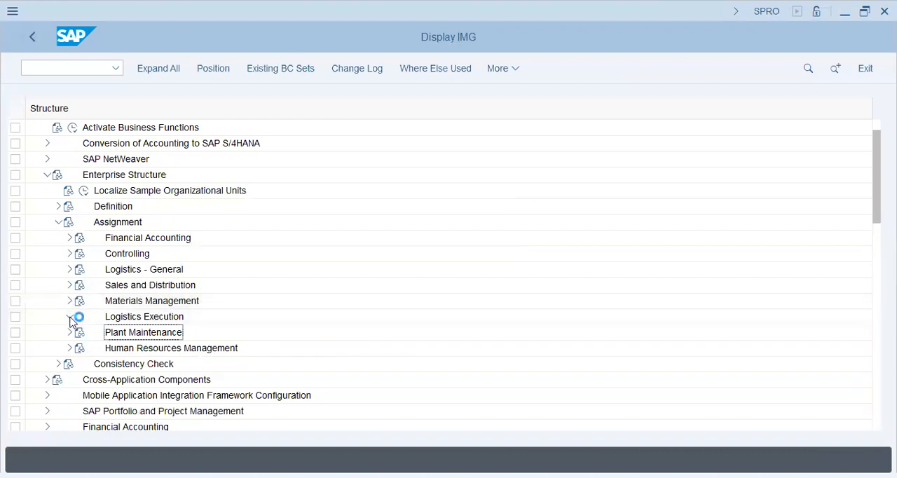
click(150, 334)
click(70, 317)
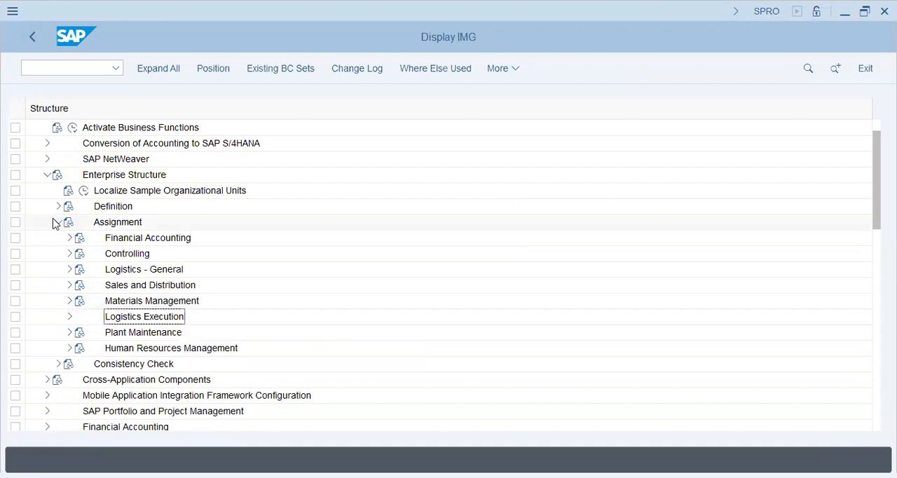
click(60, 223)
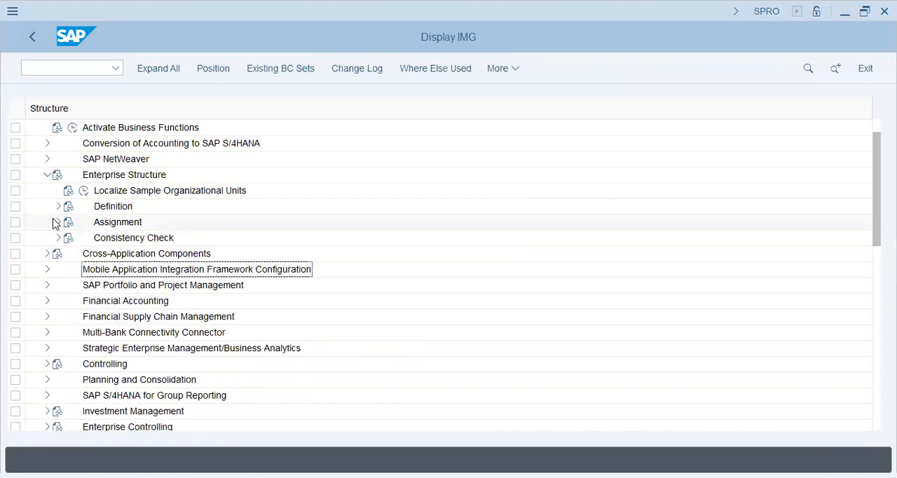
click(47, 176)
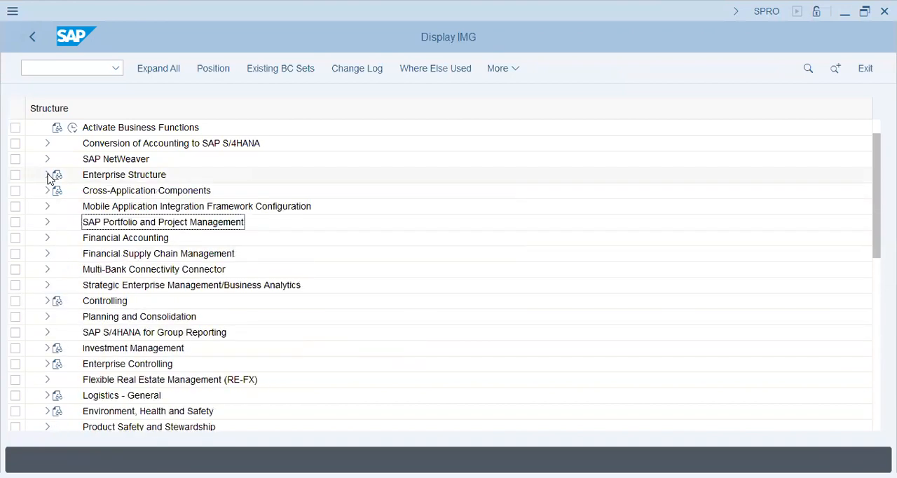
- Expand the general settings under Materials Management and open the Set Material Lock for Goods Movements activity
scroll(47, 332, down, 4)
click(47, 316)
click(101, 306)
click(58, 301)
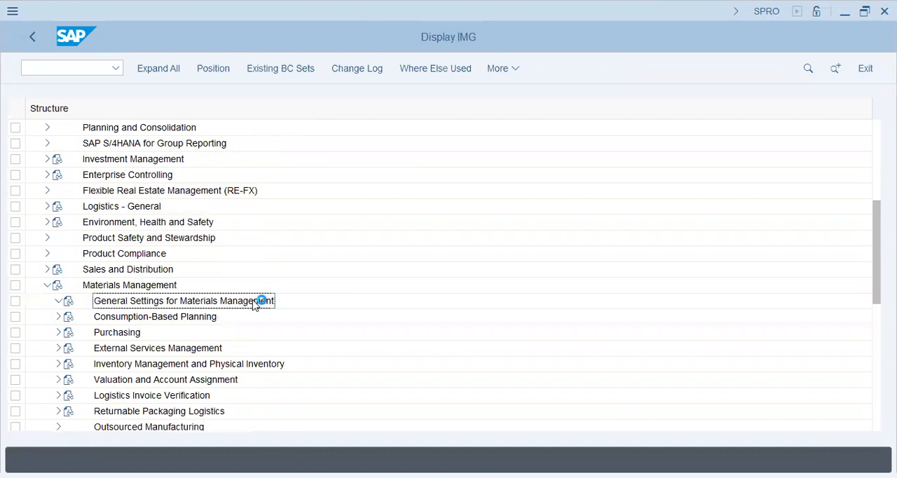
click(188, 316)
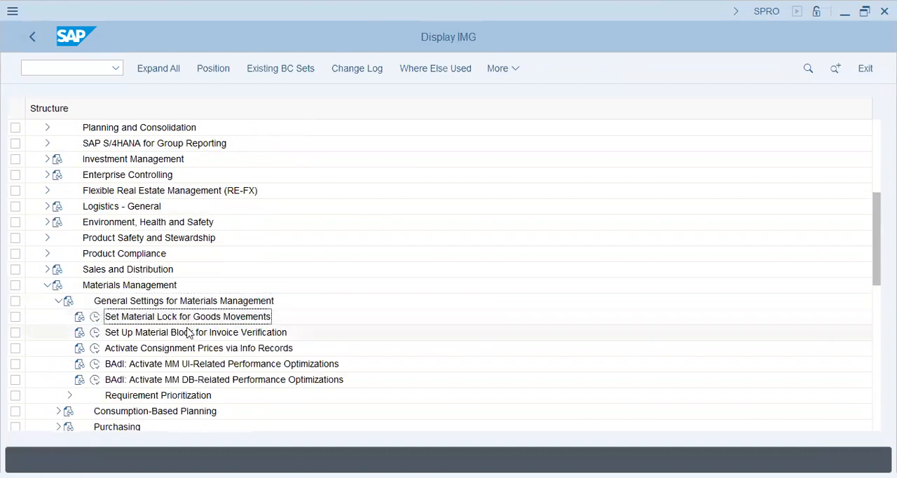
scroll(187, 332, down, 1)
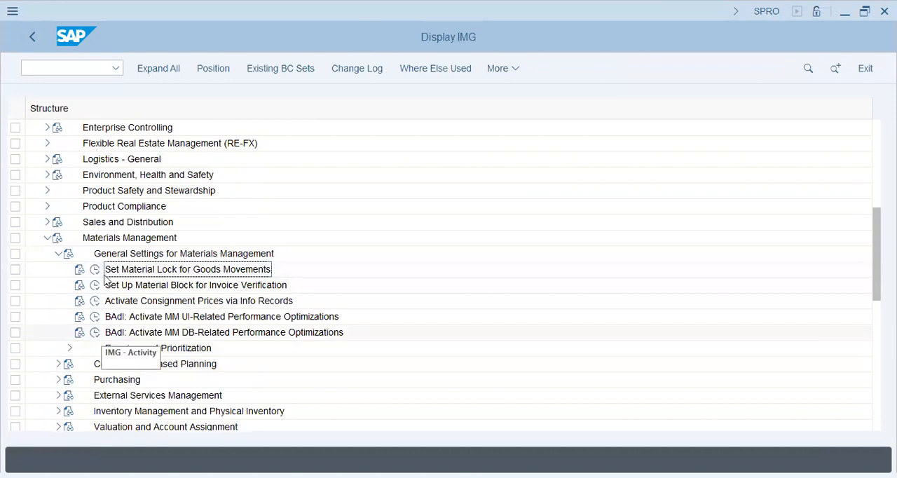
click(95, 269)
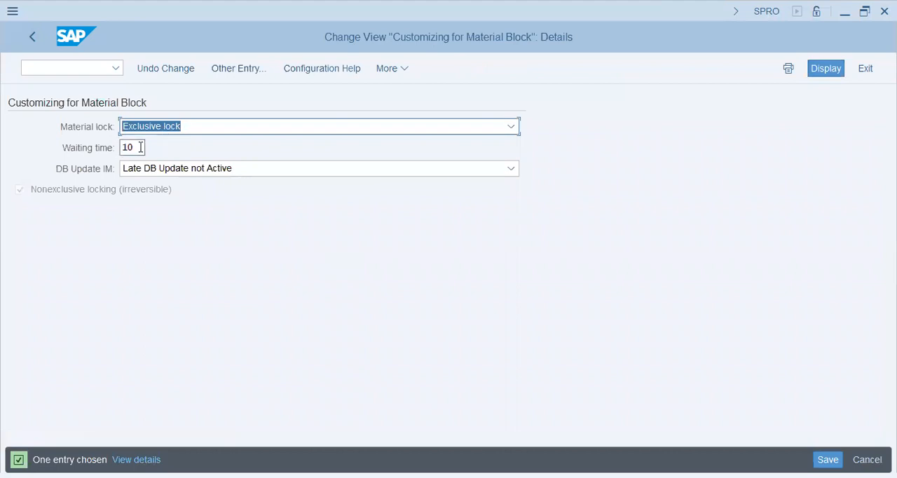
- Open the field help for the material lock's Waiting time and read how it defines locking attempts
click(101, 149)
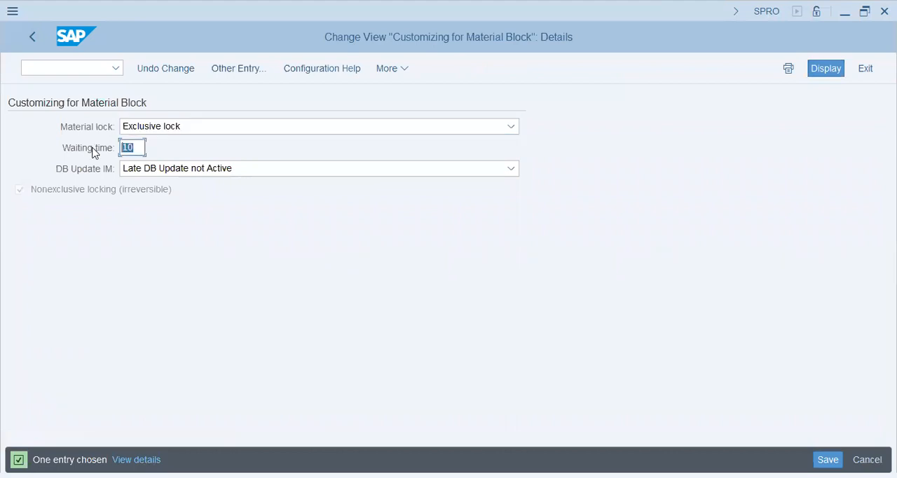
click(144, 148)
click(195, 244)
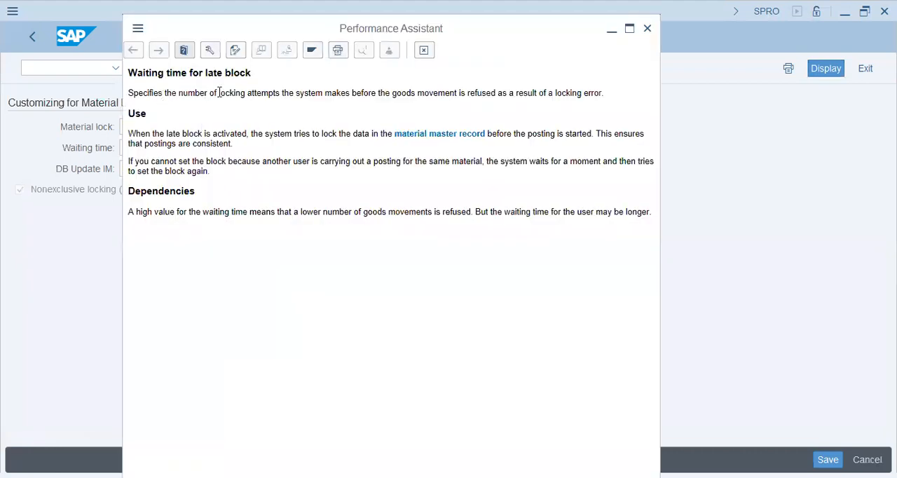
drag(129, 92, 521, 104)
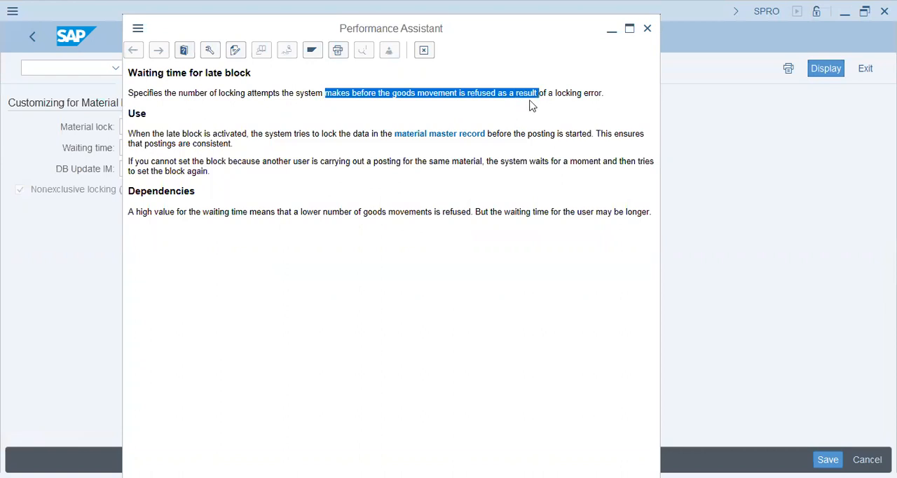
click(552, 94)
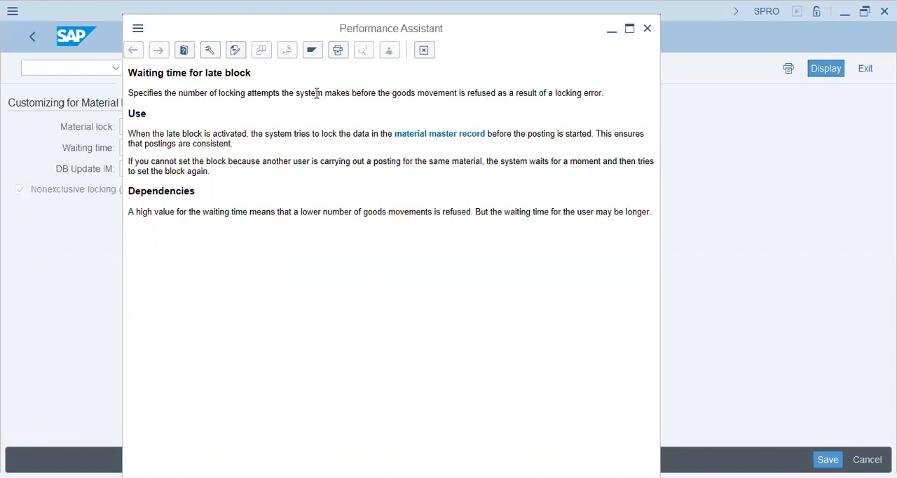
drag(280, 93, 461, 92)
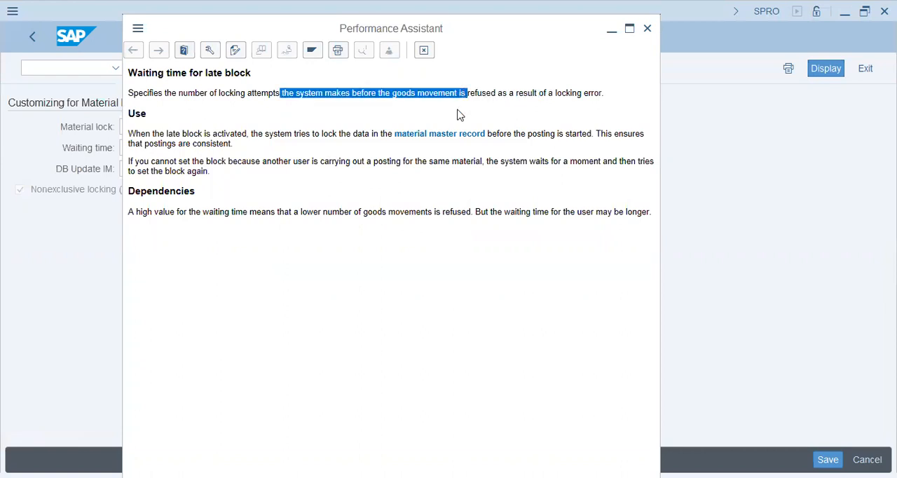
click(485, 95)
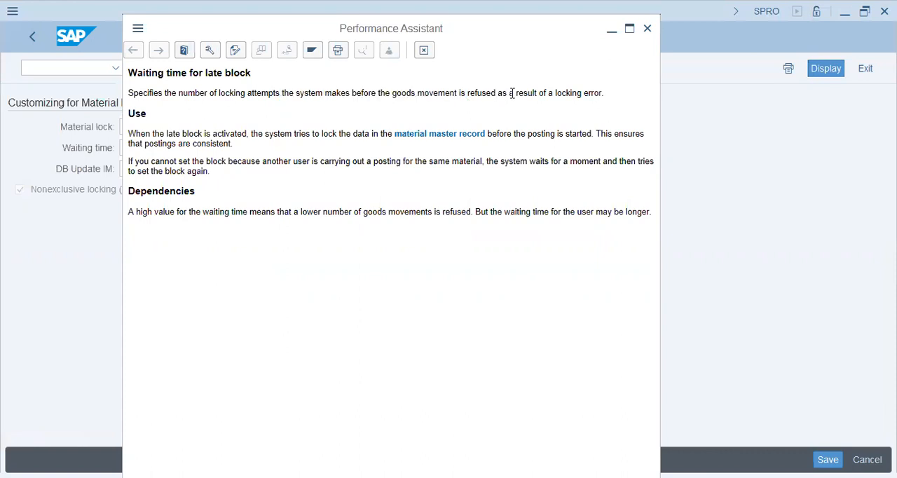
drag(502, 93, 626, 93)
click(603, 117)
drag(194, 92, 307, 94)
click(285, 106)
drag(242, 90, 258, 92)
click(257, 92)
- Read the use and dependencies sections of the Waiting time help, close it and check the nonexclusive locking option
drag(355, 133, 357, 134)
drag(520, 133, 574, 138)
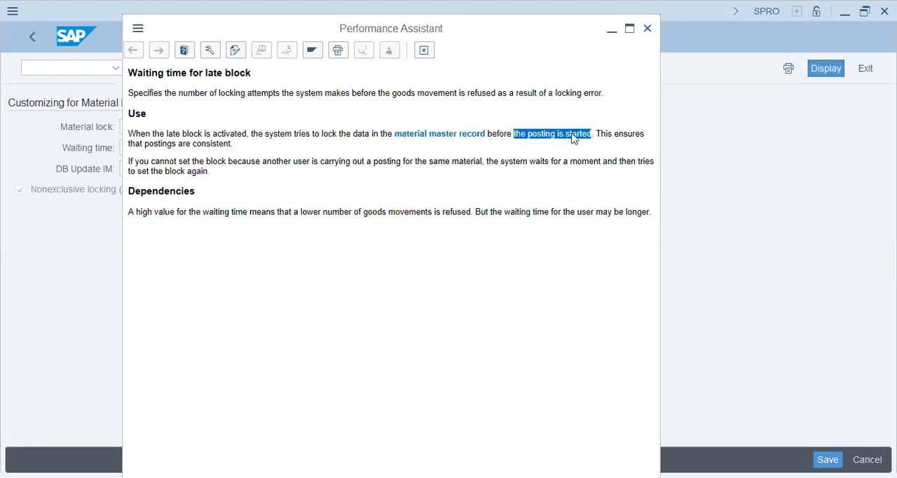
drag(145, 143, 275, 148)
click(273, 206)
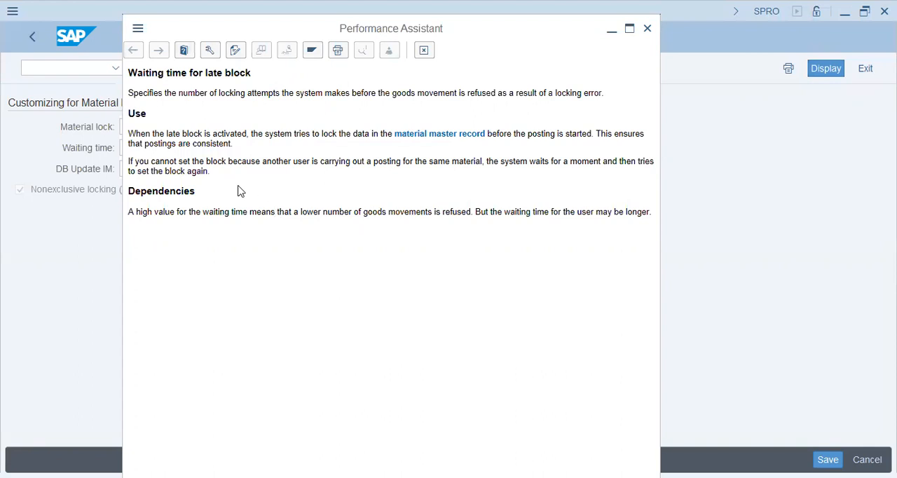
drag(193, 164, 315, 167)
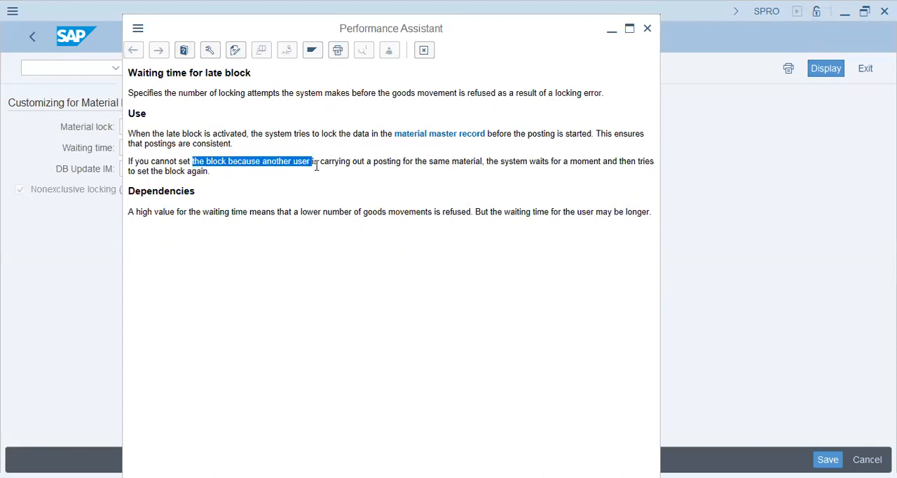
click(356, 162)
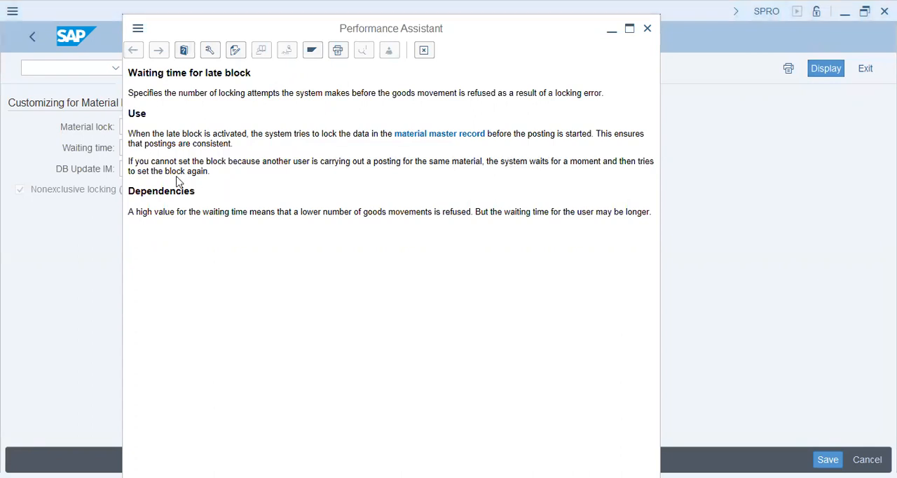
drag(140, 208, 470, 264)
click(302, 209)
click(467, 257)
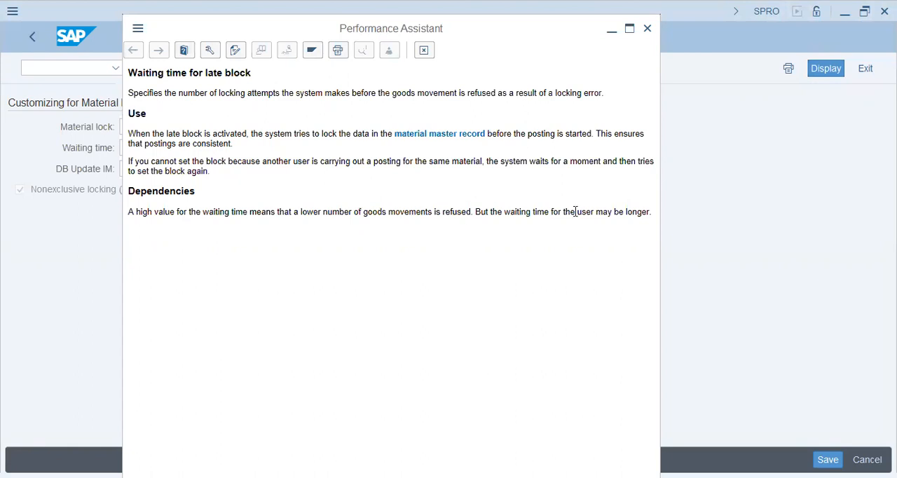
click(424, 52)
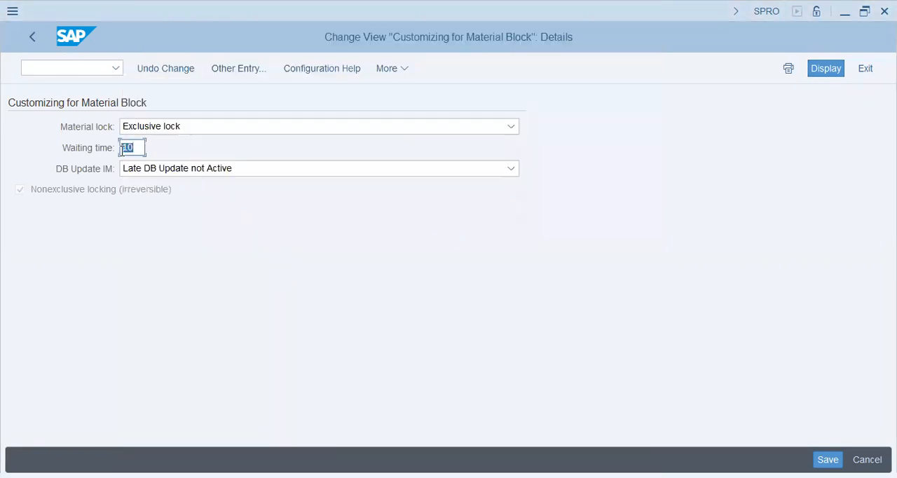
click(101, 193)
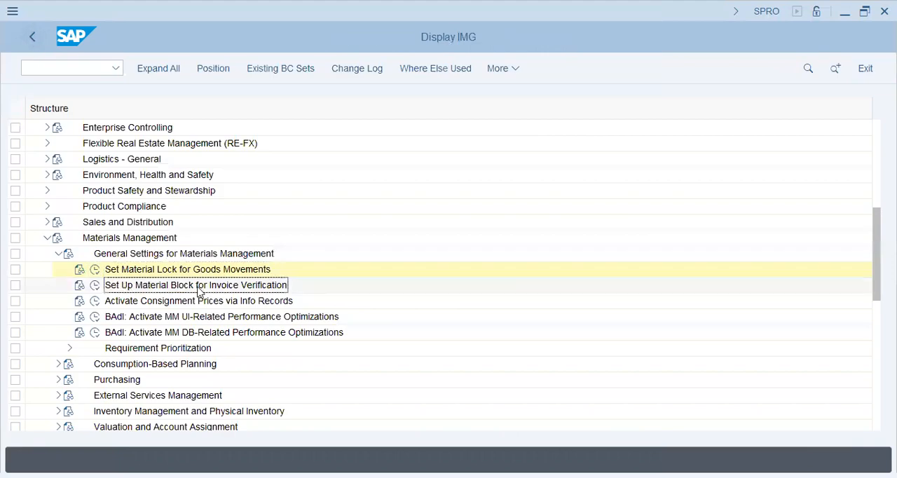
- Open Set Up Material Block for Invoice Verification, check its blocking options and leave with "Material is blocked at first read" selected
click(94, 285)
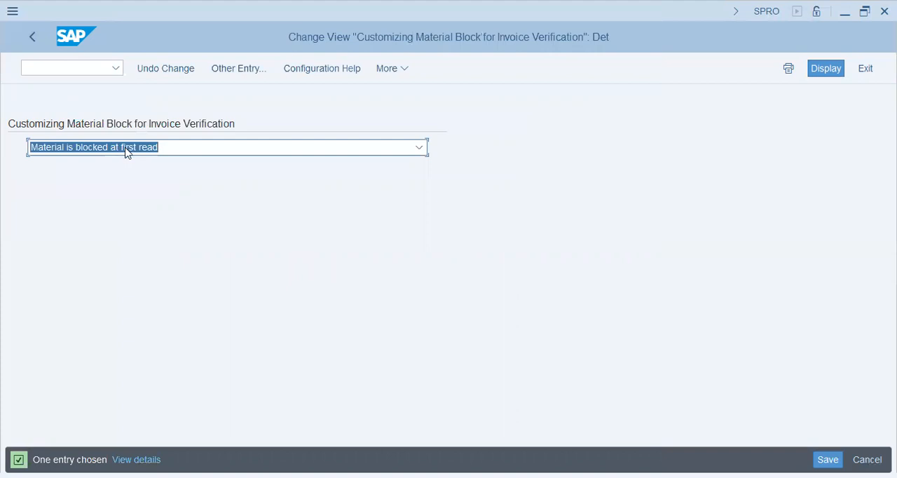
click(126, 149)
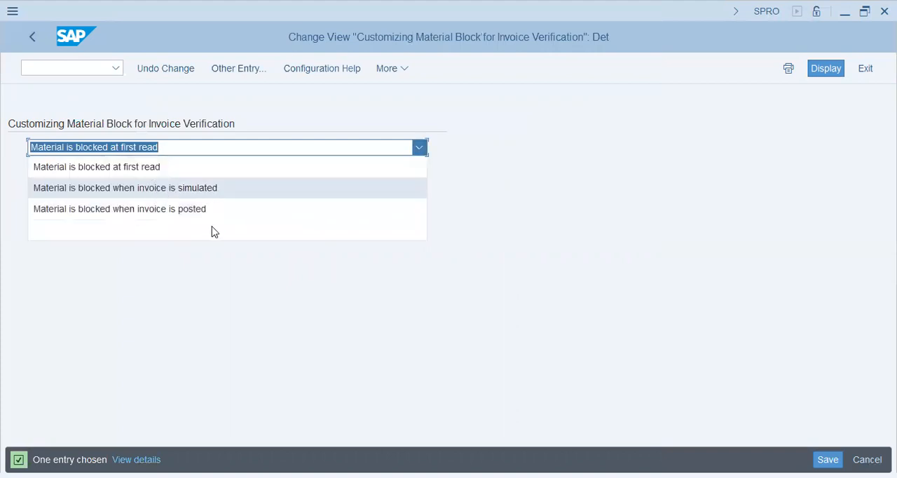
click(189, 167)
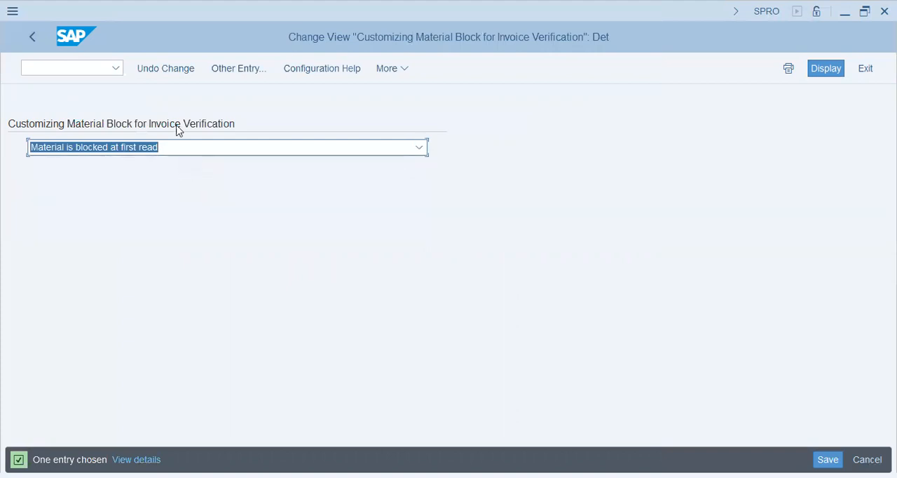
click(30, 40)
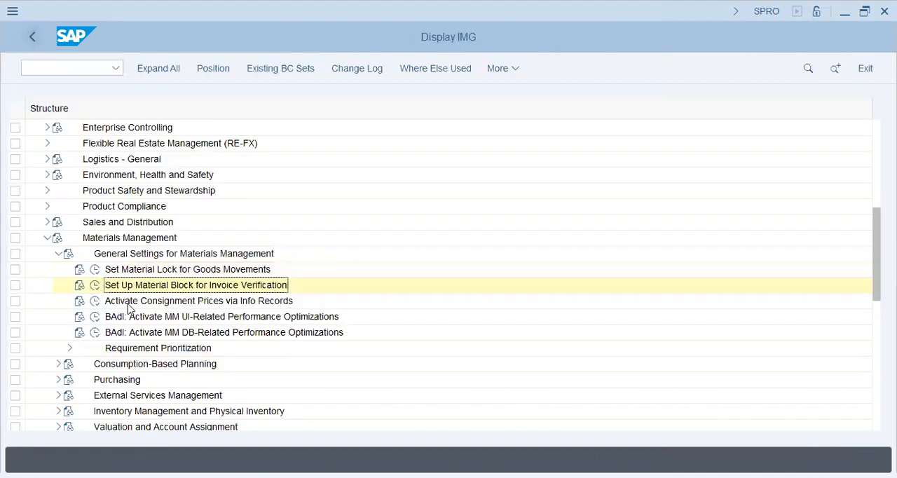
- Expand Requirement Prioritization under the general Materials Management settings and open the Assign Plants and Storage Locations activity
click(128, 303)
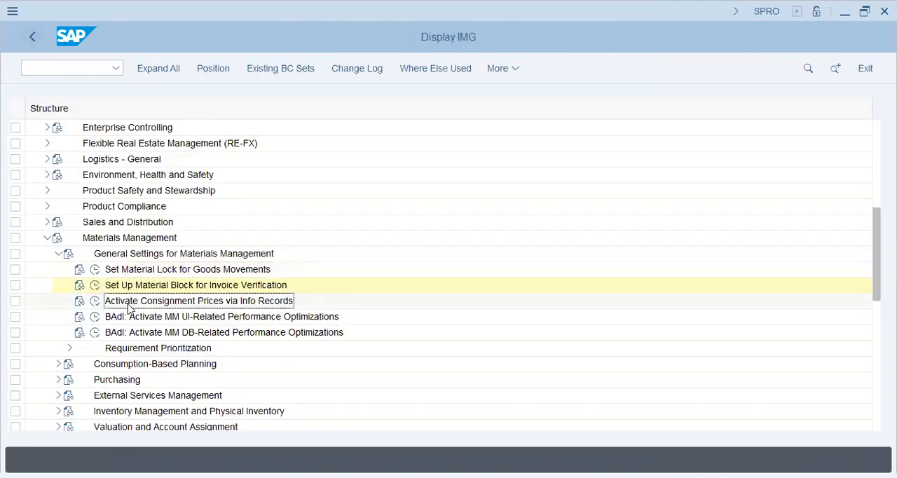
click(53, 254)
click(53, 253)
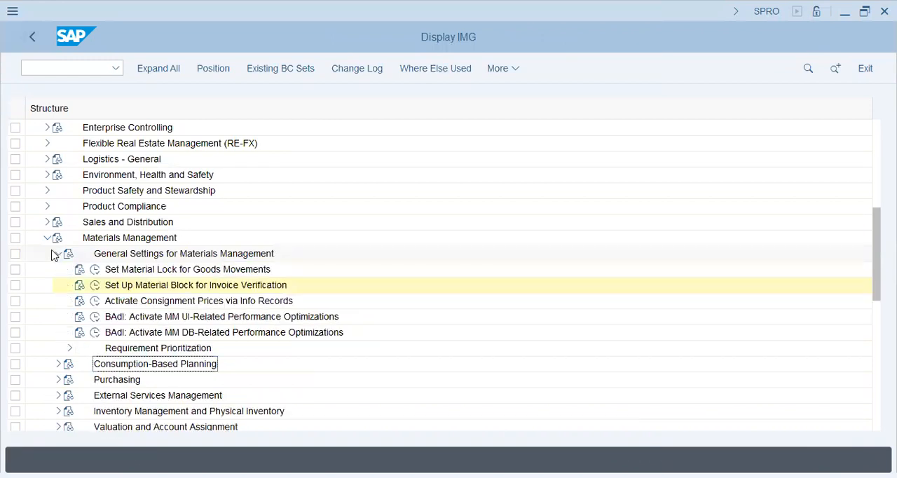
click(63, 352)
click(65, 350)
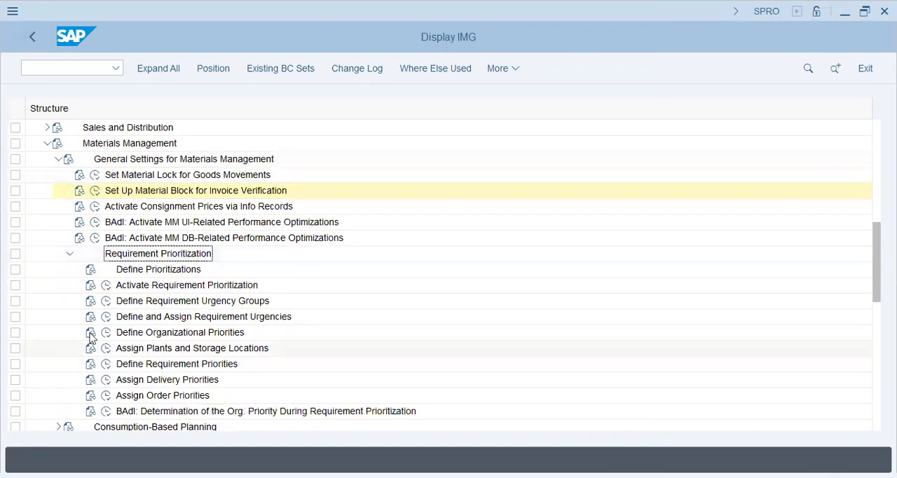
click(211, 285)
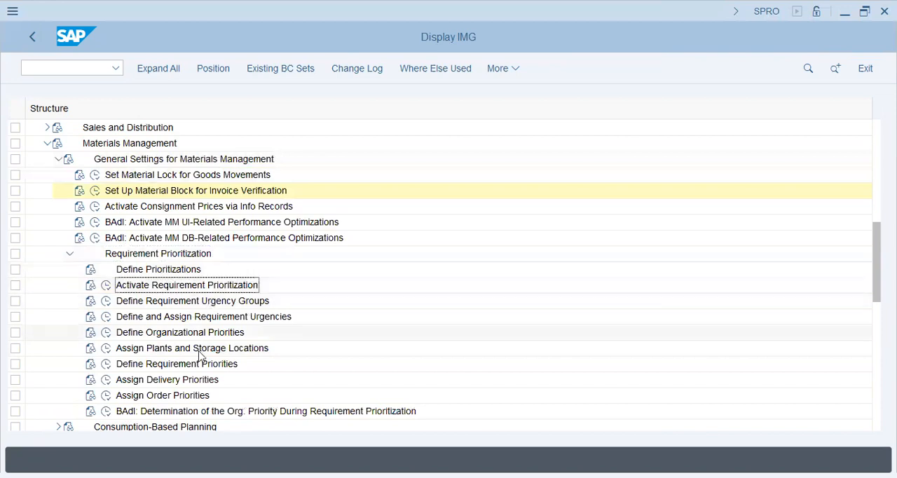
click(117, 350)
click(106, 348)
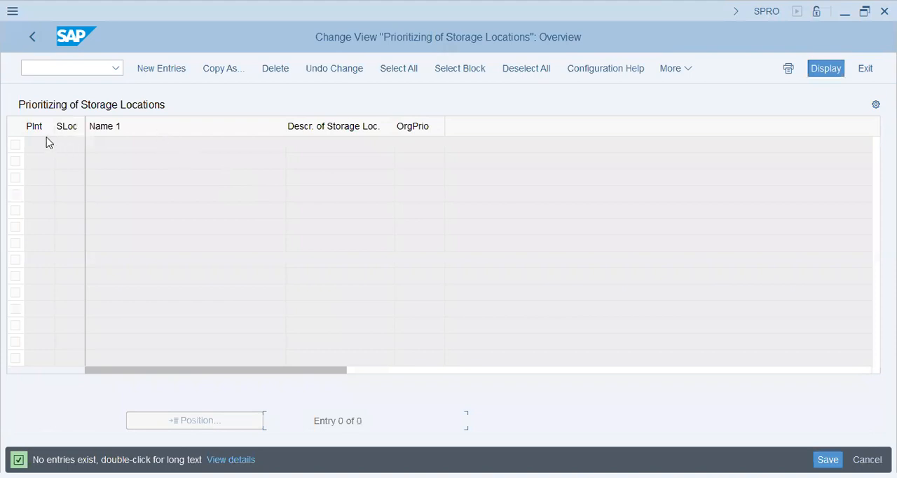
- Create an entry for plant AA42, storage location KHI with organizational priority 4 and save it in the AA42 Venice Group customizing request
click(146, 66)
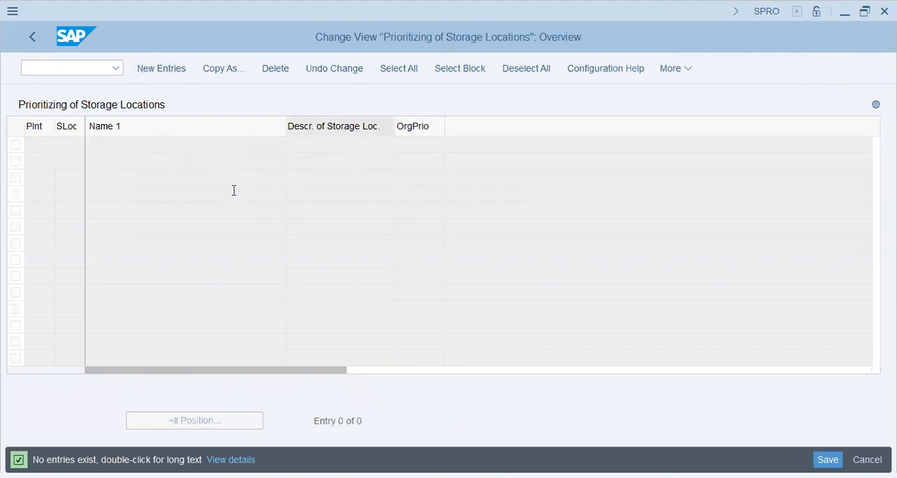
text(AA42)
key(Tab)
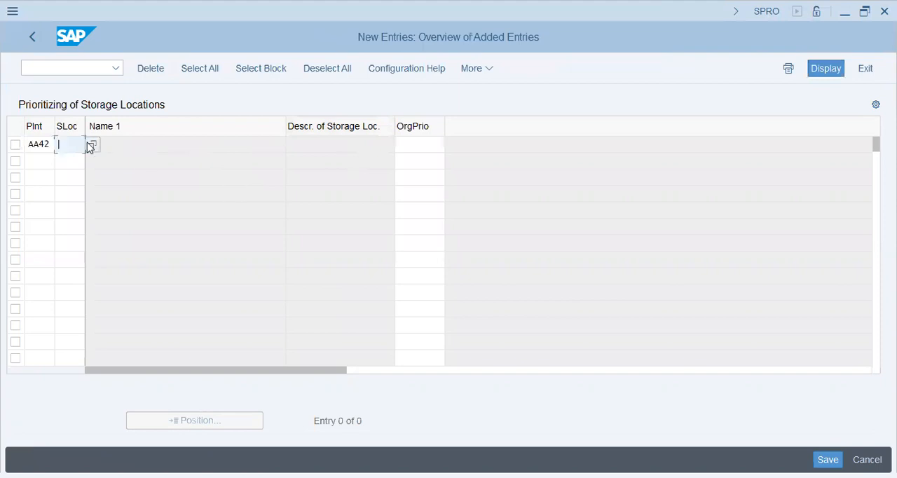
click(90, 146)
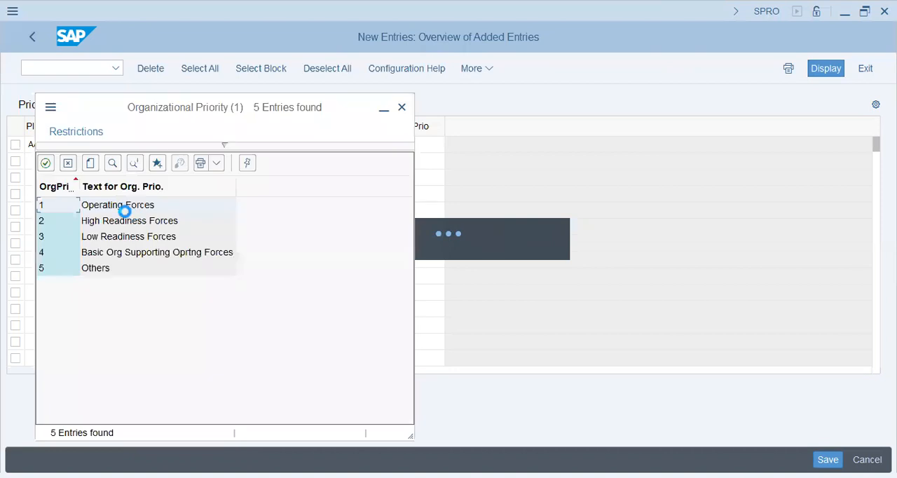
click(144, 256)
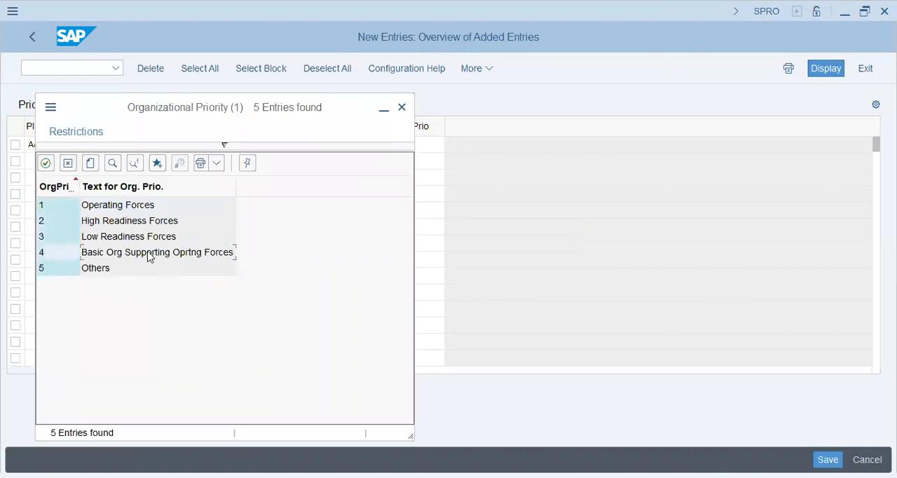
double_click(149, 257)
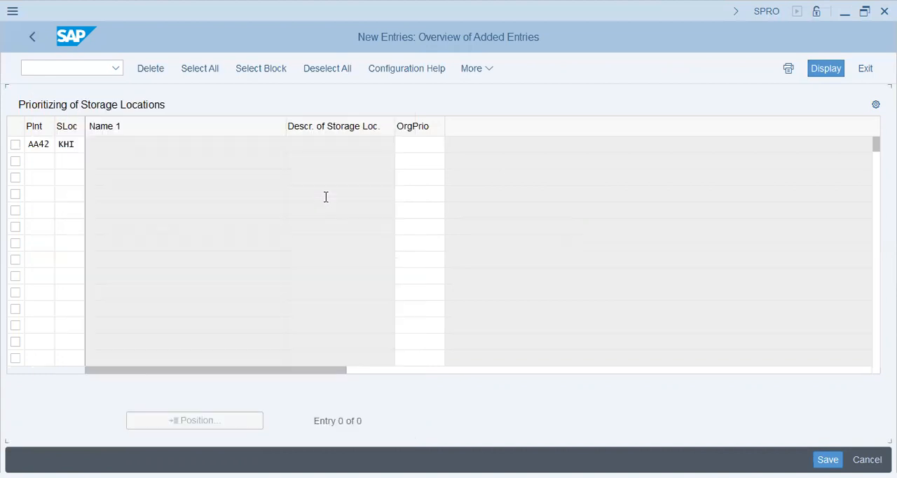
key(Return)
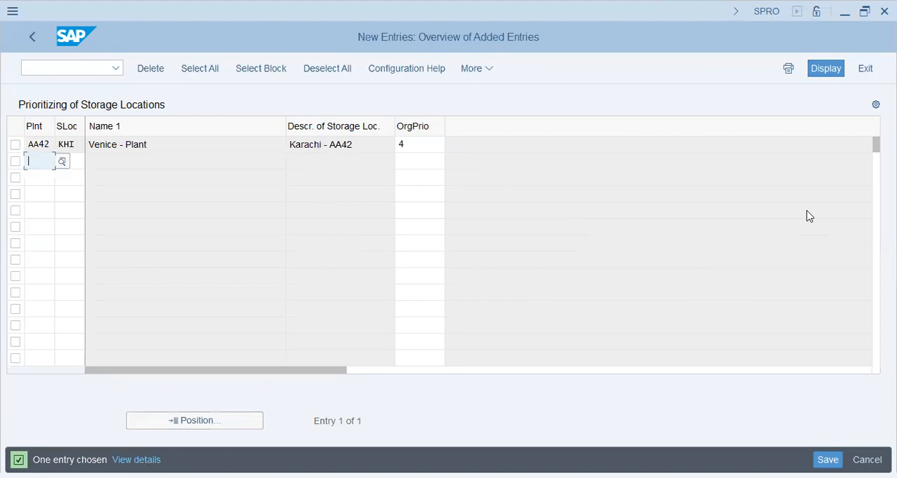
key(ctrl+s)
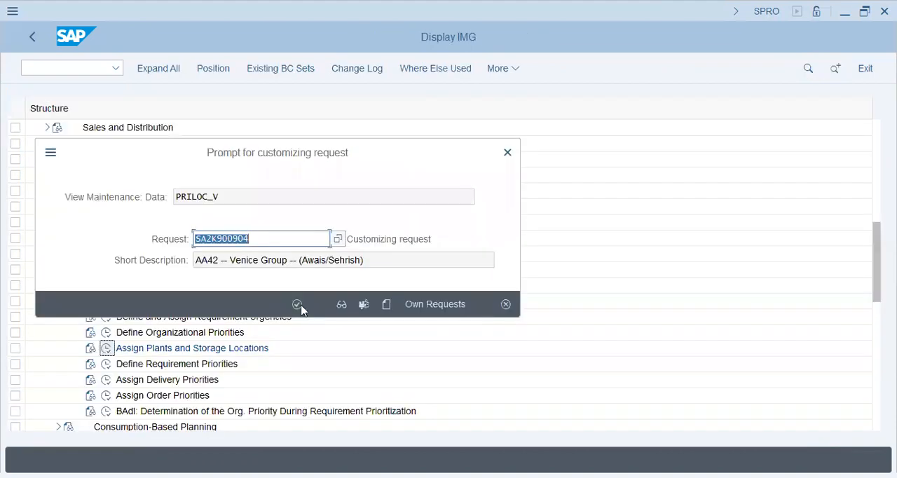
click(297, 304)
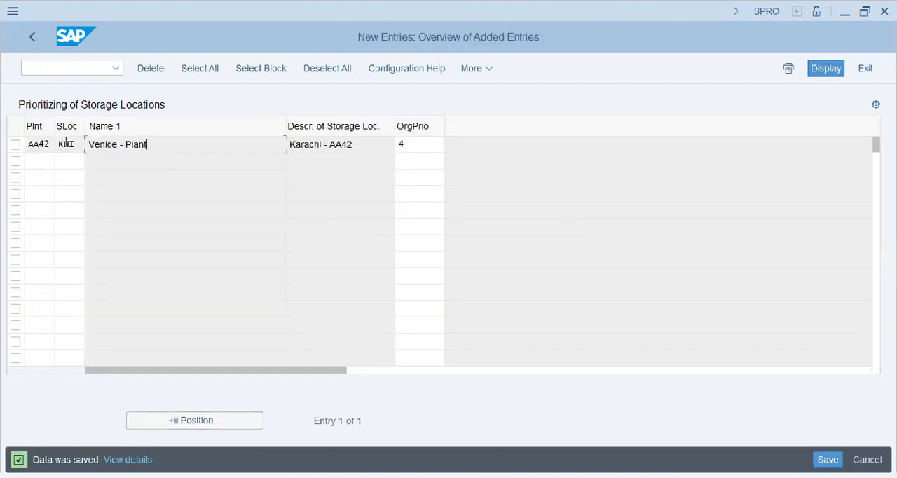
- Review the storage location, description and priority fields of the saved prioritization entry and the empty rows beneath it
click(76, 162)
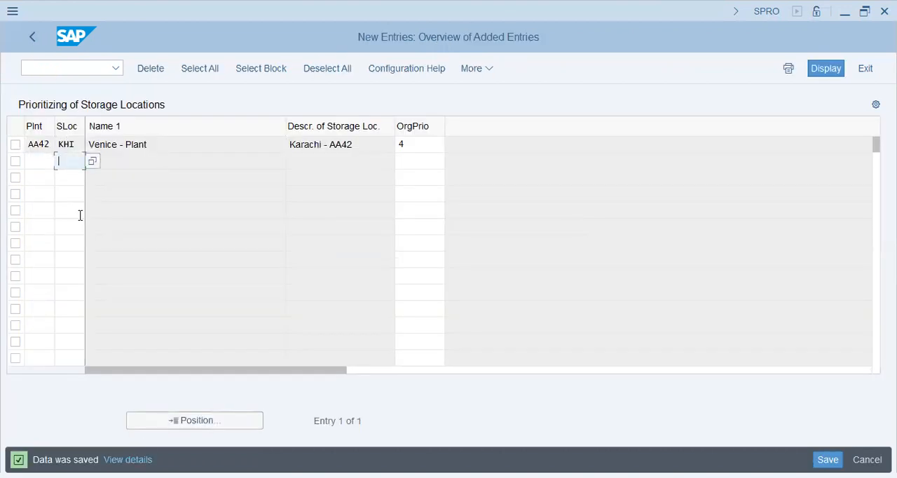
click(77, 211)
click(65, 296)
click(70, 325)
click(61, 243)
click(62, 178)
drag(369, 144, 234, 144)
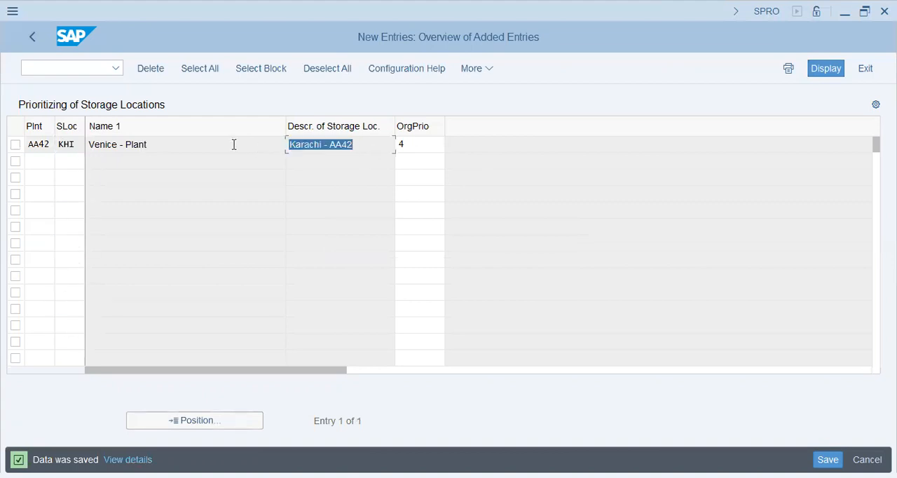
click(170, 161)
click(64, 167)
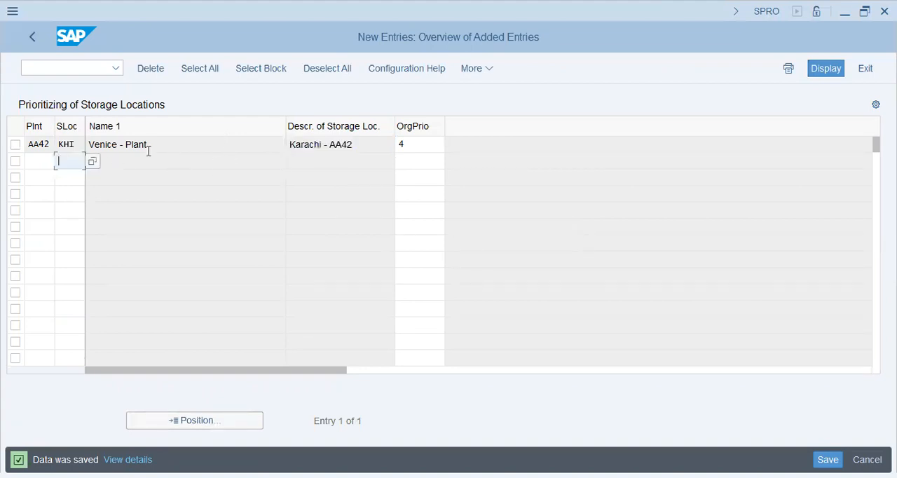
click(418, 144)
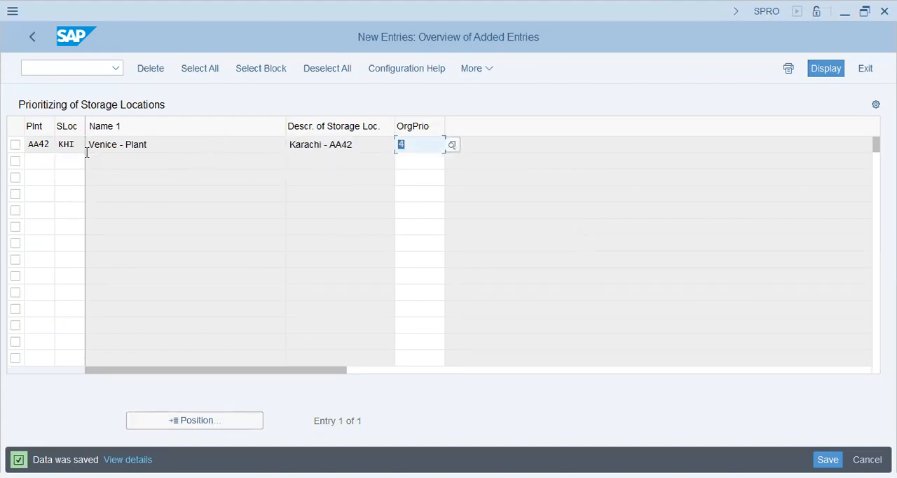
click(64, 147)
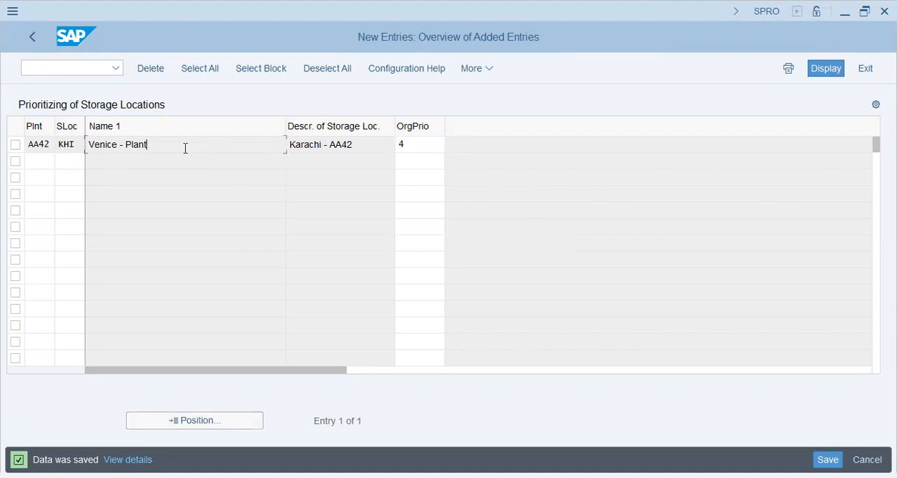
click(65, 144)
click(62, 161)
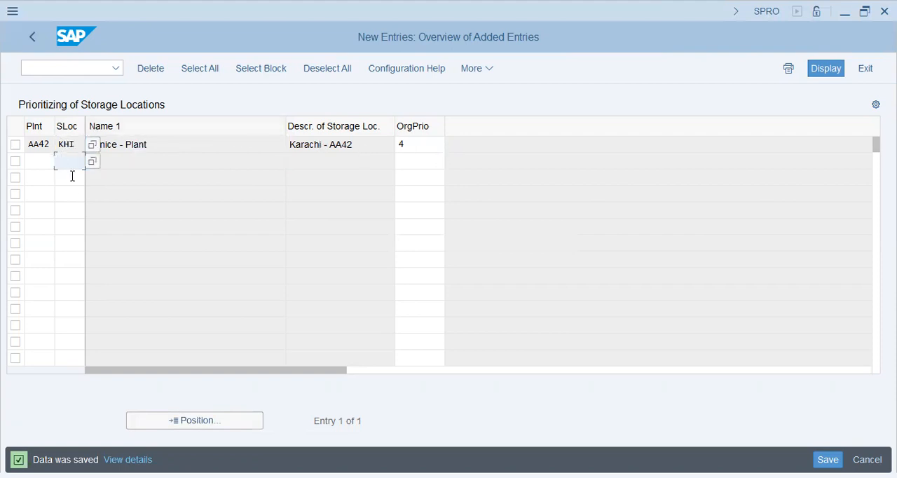
click(70, 213)
click(72, 246)
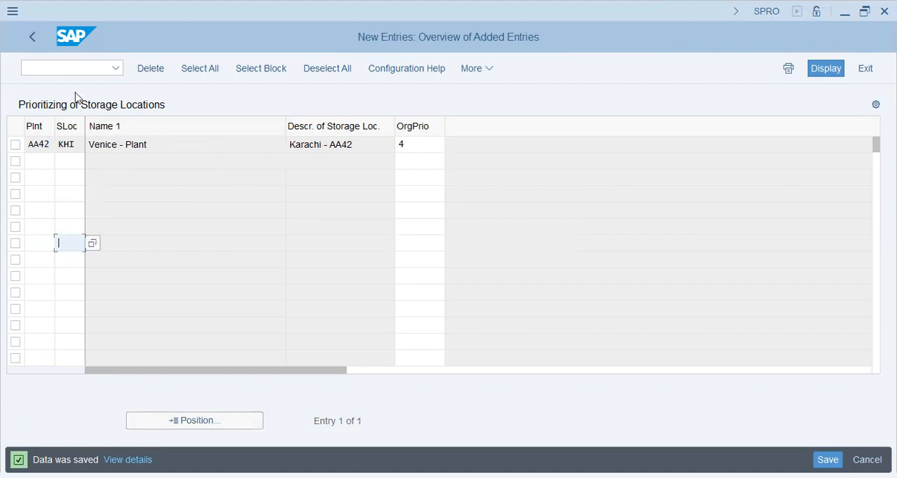
- Open Define Requirement Priorities, review the text, urgency group and organizational priority of the entry, and return to the IMG structure
click(34, 38)
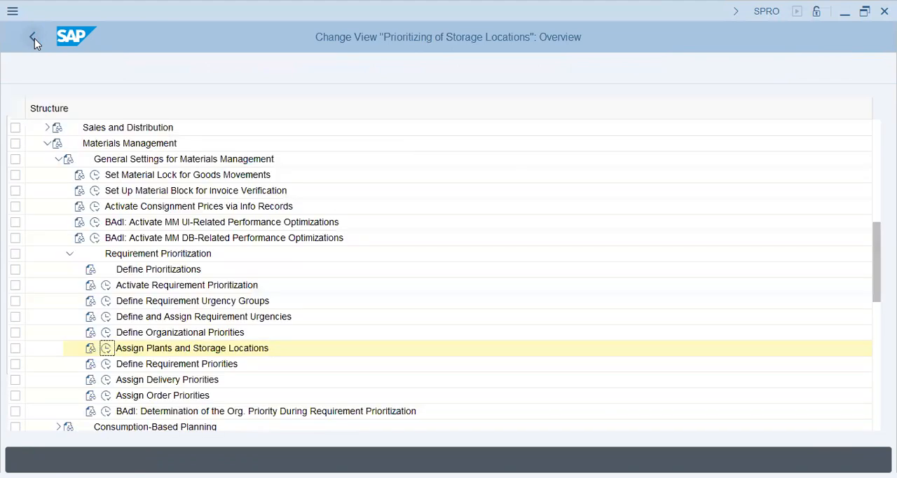
click(106, 364)
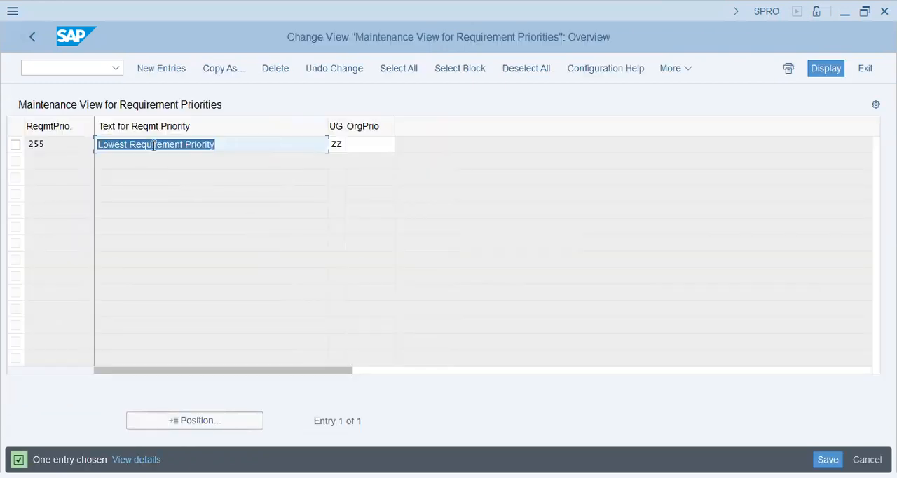
click(243, 147)
click(338, 144)
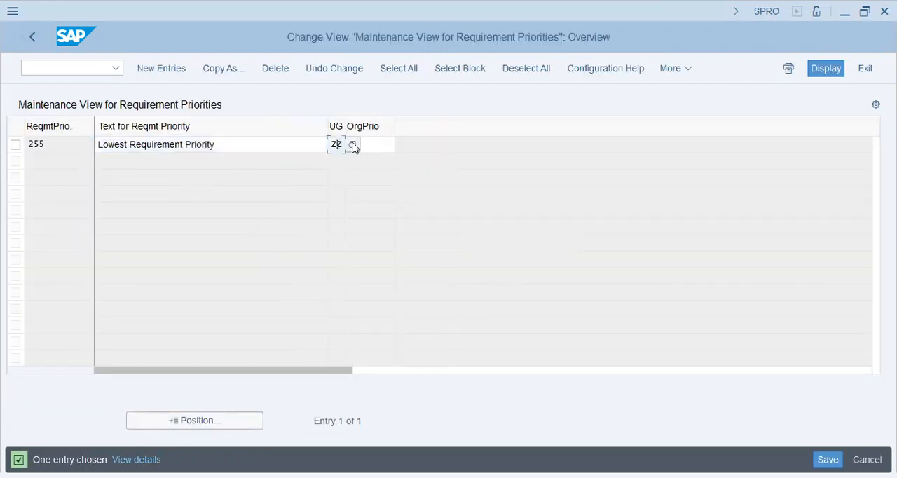
click(379, 145)
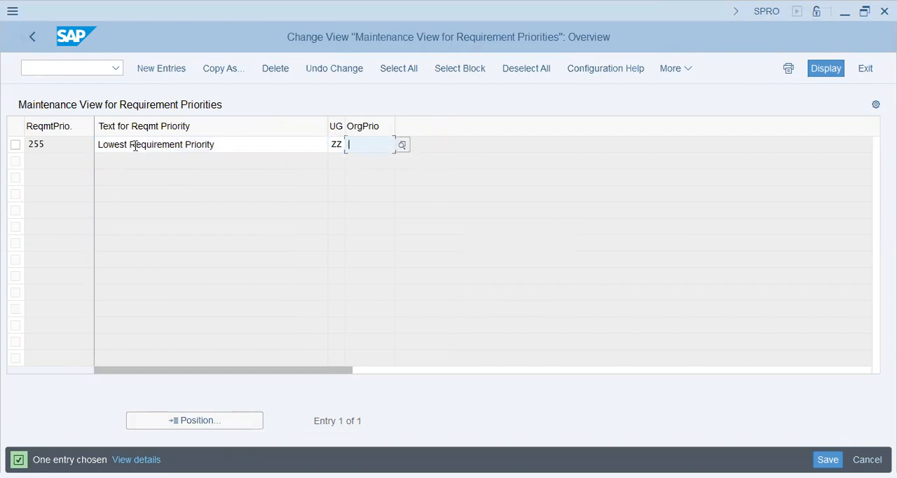
click(265, 152)
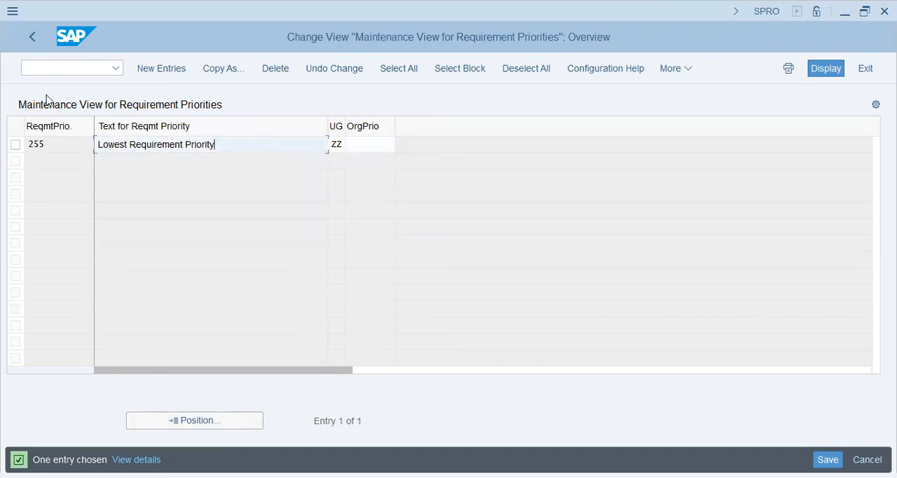
click(32, 39)
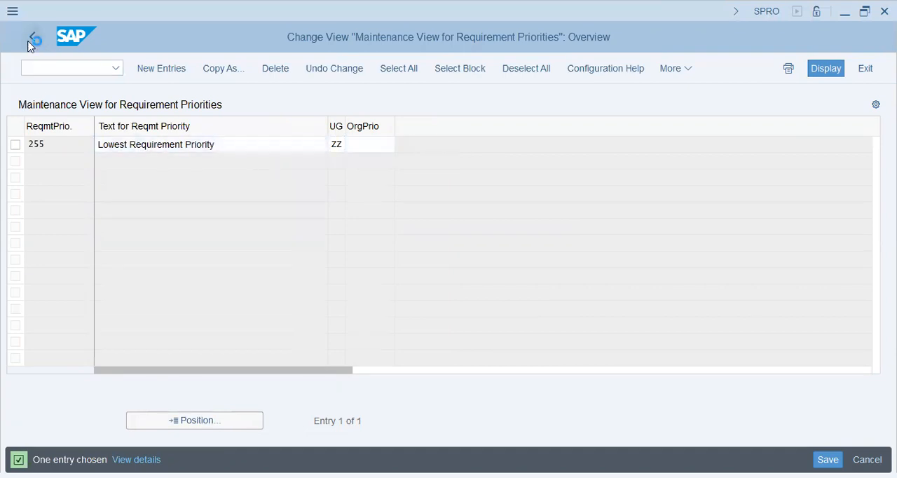
- Collapse Requirement Prioritization, General Settings for Materials Management and the Materials Management node in the IMG structure
scroll(175, 354, down, 1)
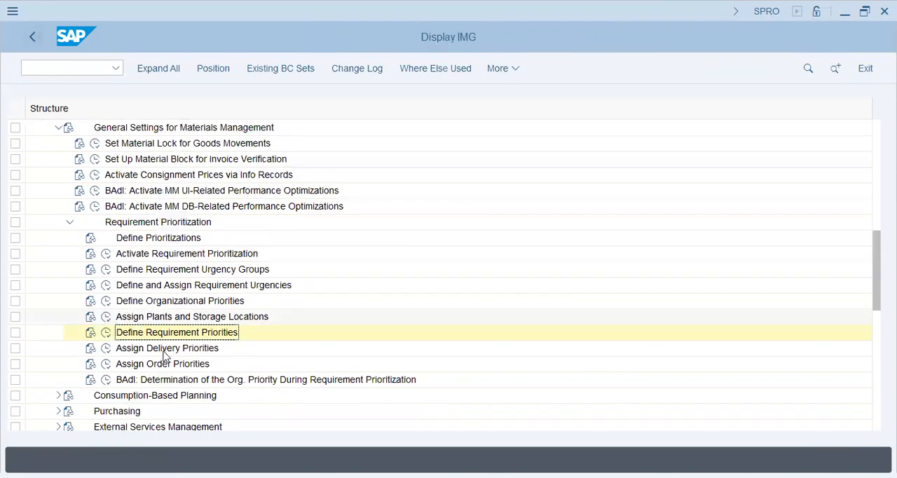
click(68, 207)
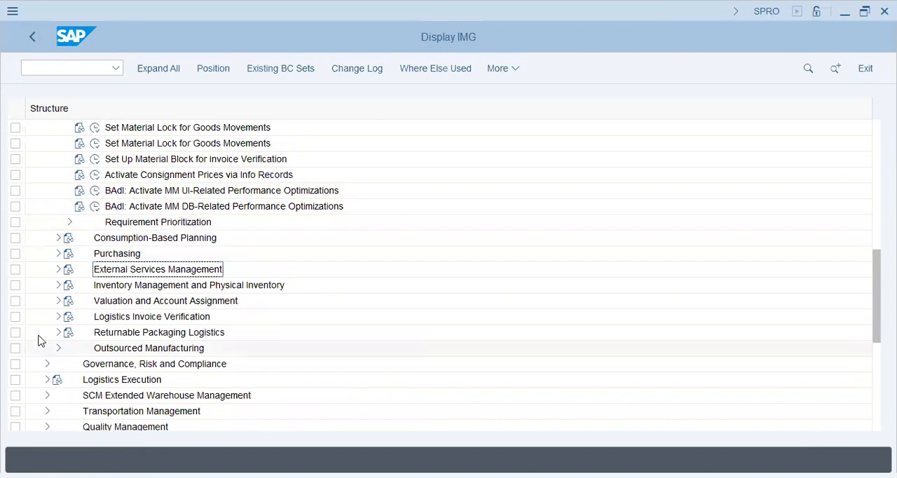
scroll(40, 341, up, 2)
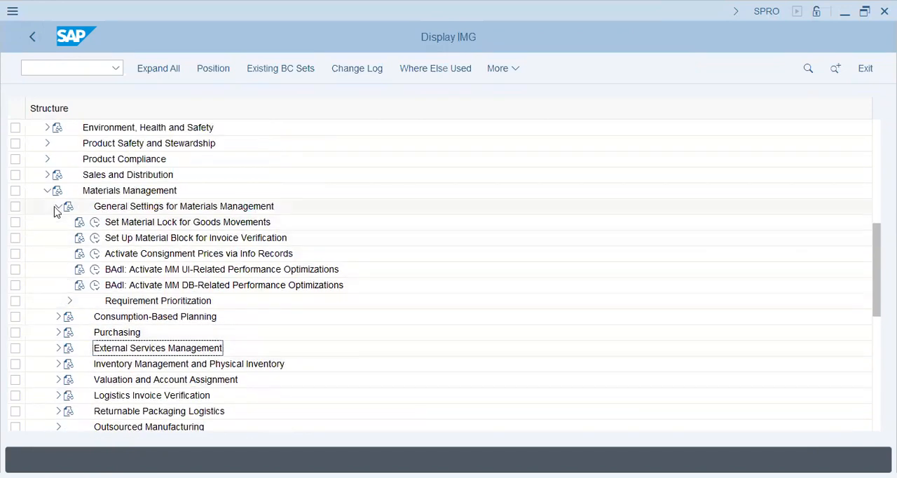
click(58, 206)
click(47, 190)
scroll(33, 212, up, 1)
scroll(33, 212, up, 1)
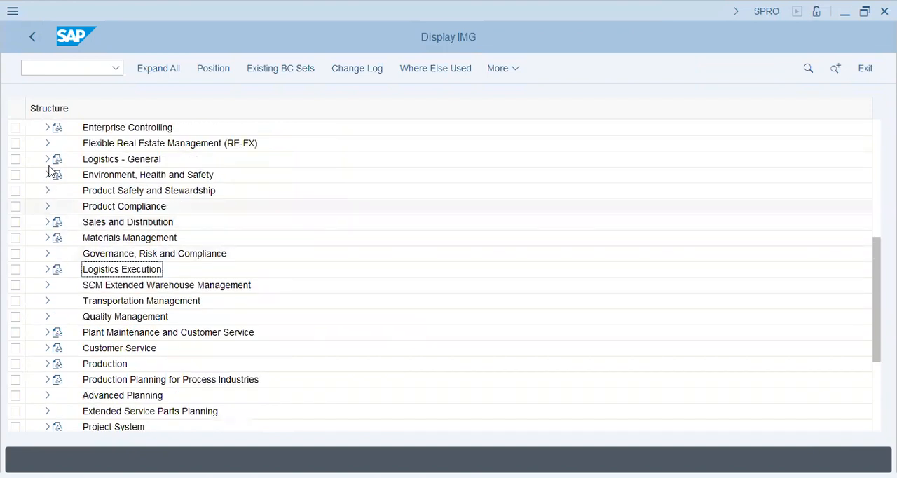
- Expand Logistics - General and its Material Master node in the IMG structure
click(47, 160)
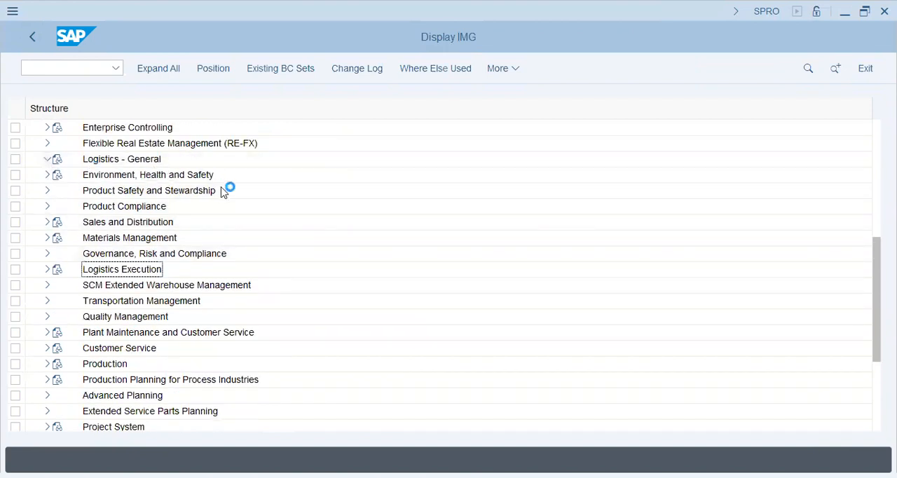
click(133, 176)
click(57, 176)
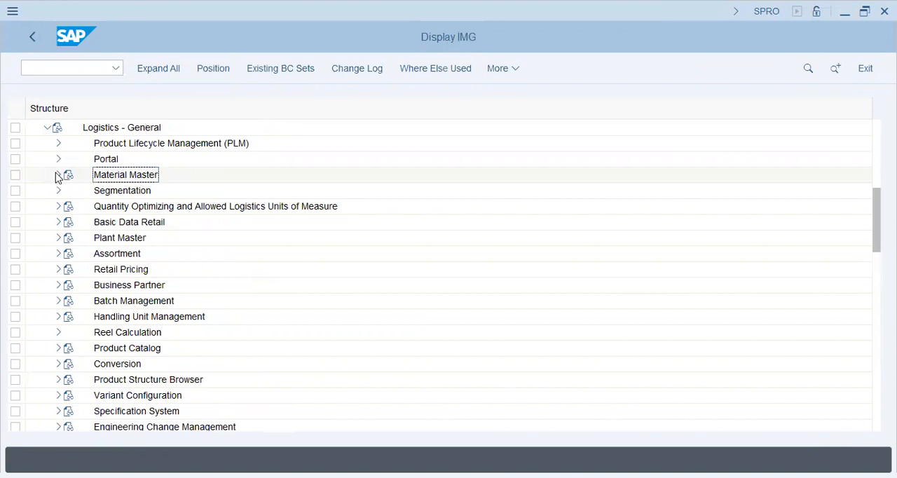
click(124, 192)
click(121, 225)
- Expand Basic Settings under Material Master and open the Maintain Company Codes for Materials Management activity
click(68, 238)
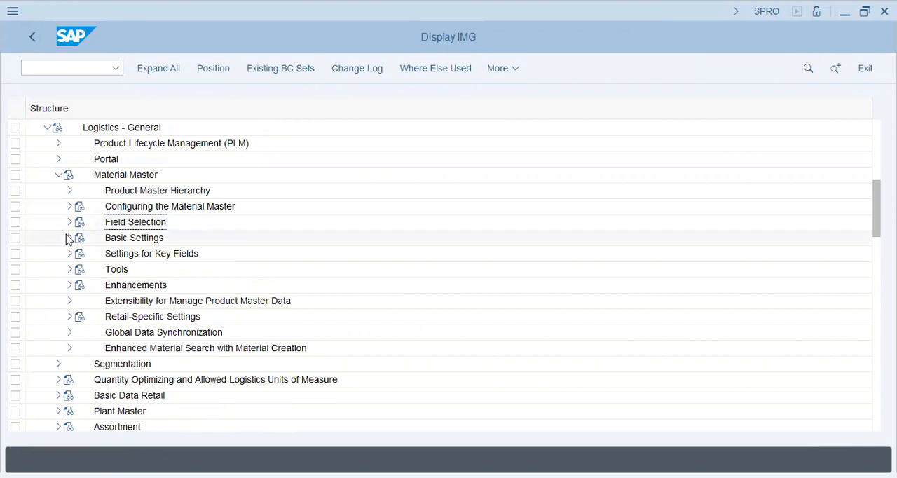
click(124, 257)
click(124, 269)
click(131, 290)
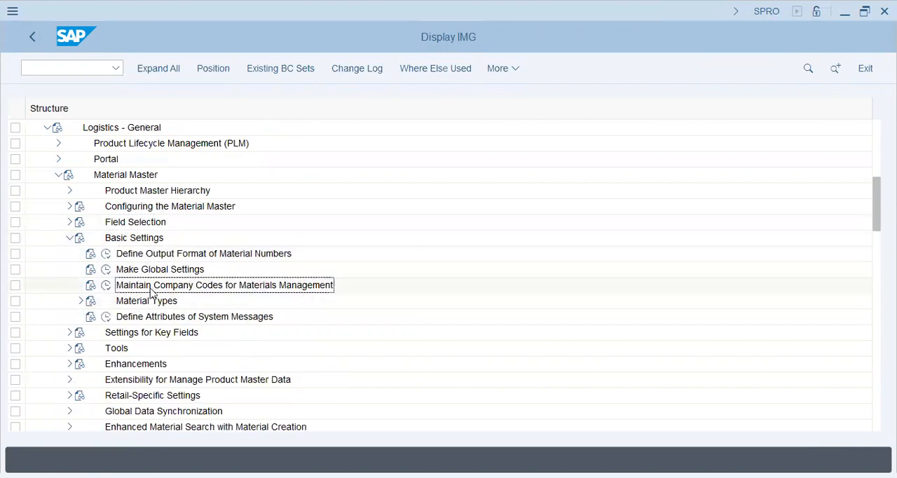
click(106, 287)
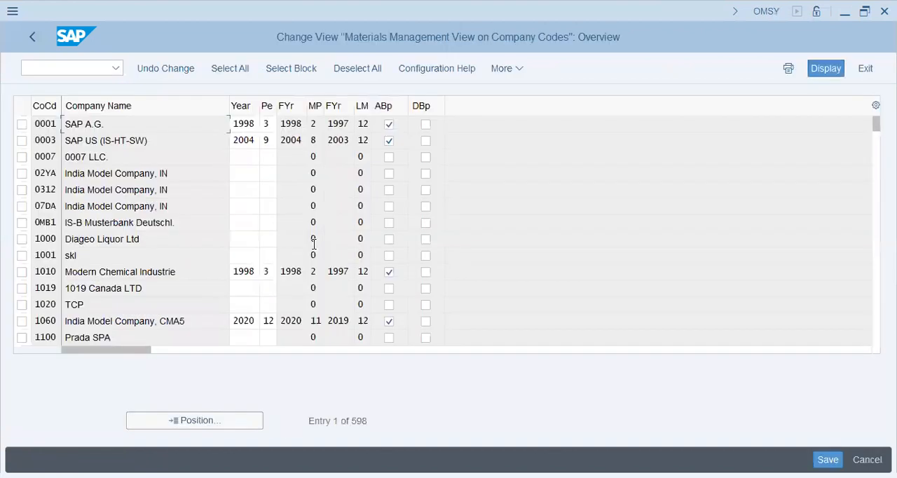
- Locate company code AA42, set its year to 2023 and period to 07, and allow posting to the previous period
click(195, 420)
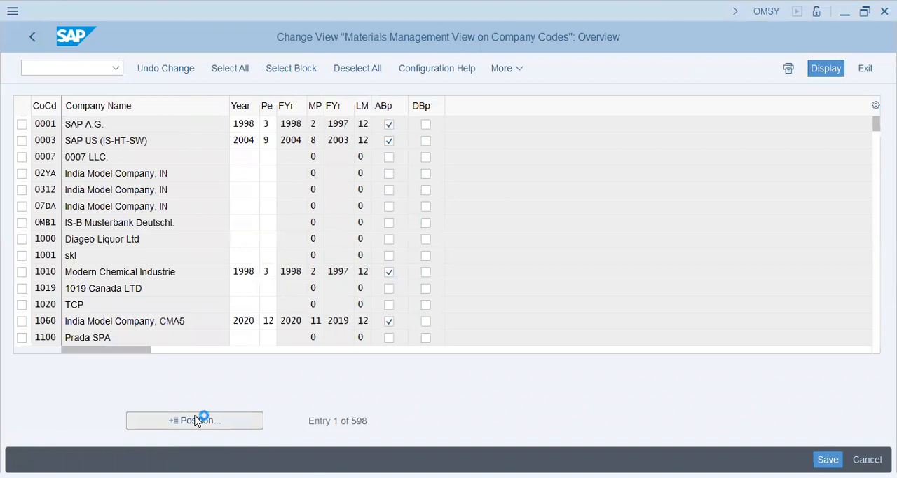
text(AA42)
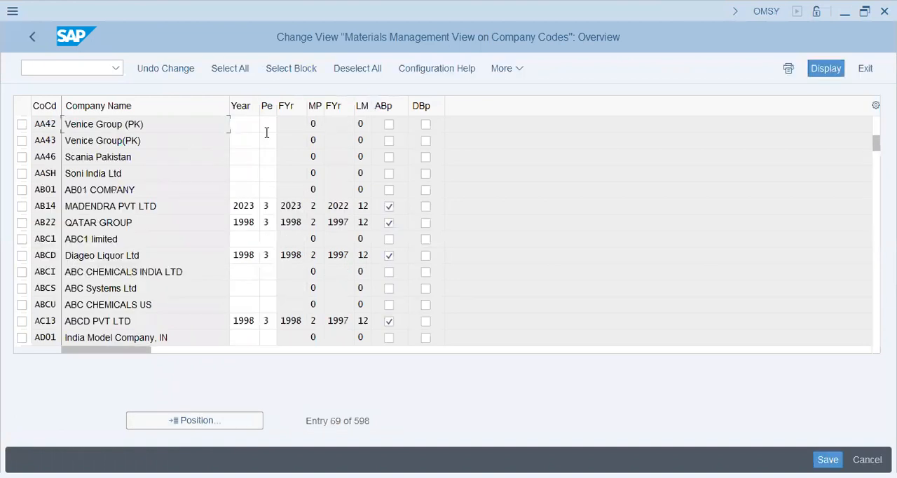
click(245, 126)
text(2023)
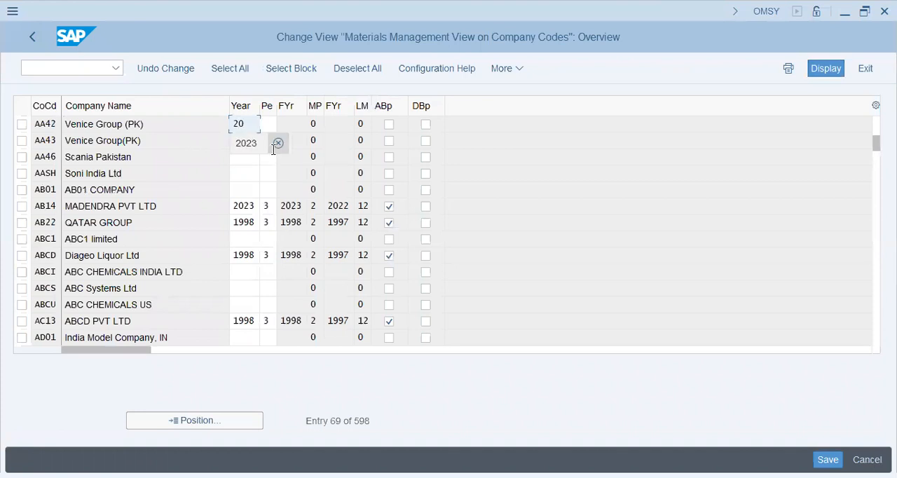
key(Tab)
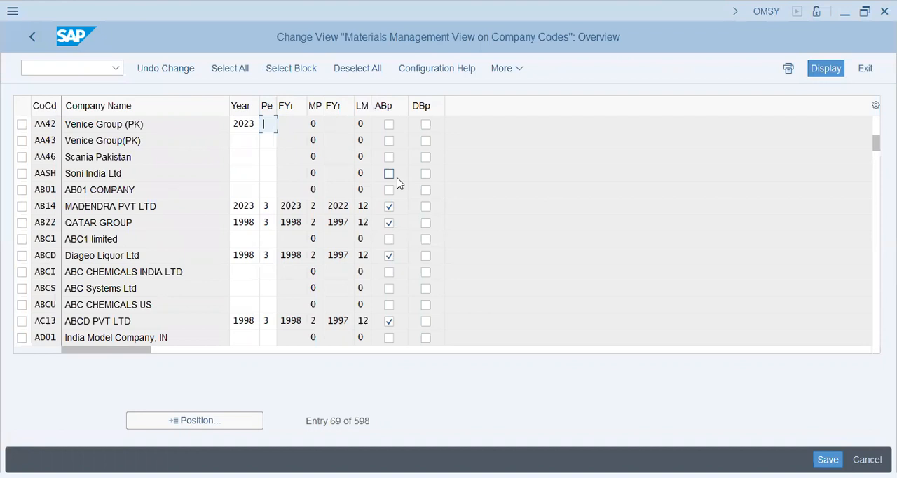
text(07)
key(Tab)
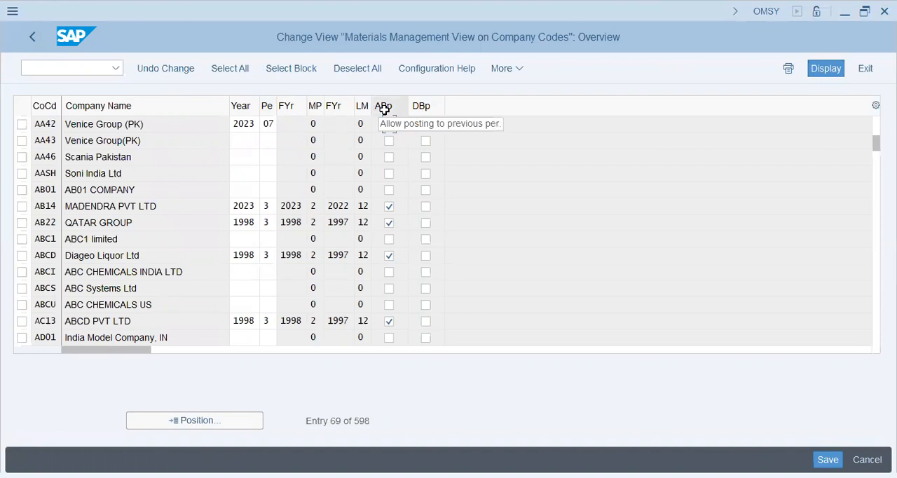
click(389, 125)
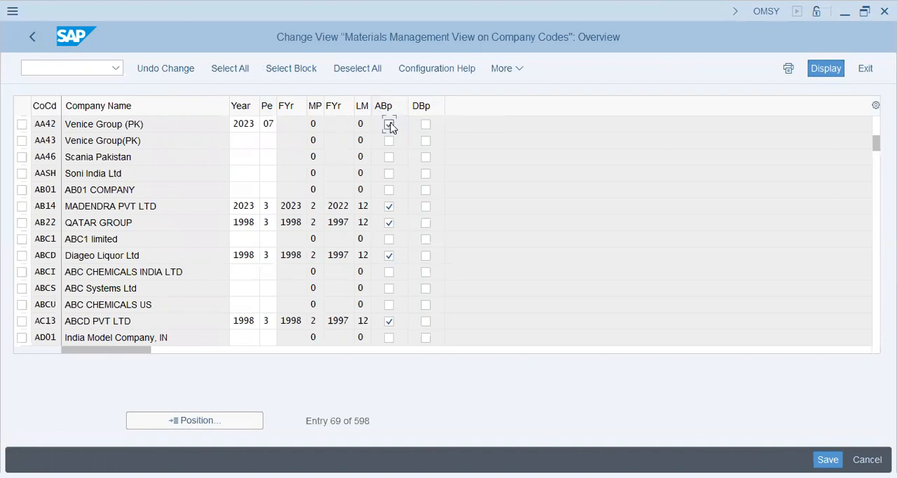
- Save the AA42 company code period settings in the AA42 Venice Group customizing request and return to the IMG structure
double_click(270, 124)
key(Return)
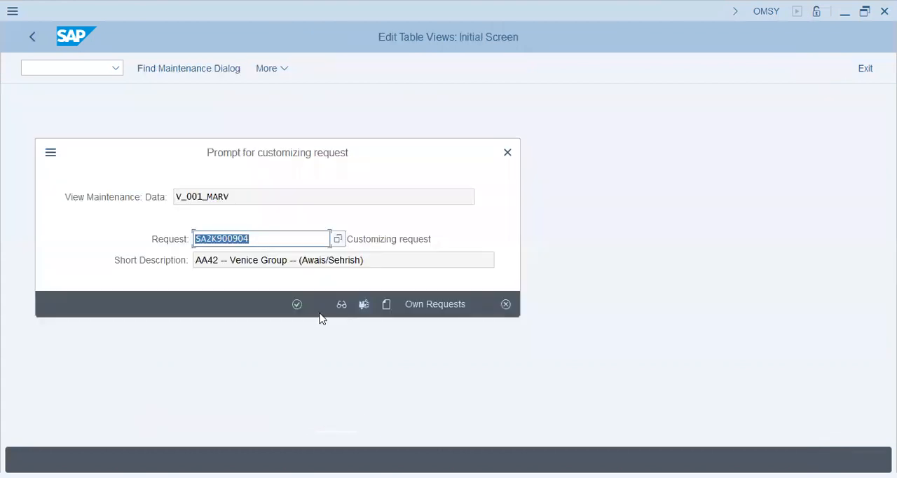
click(295, 304)
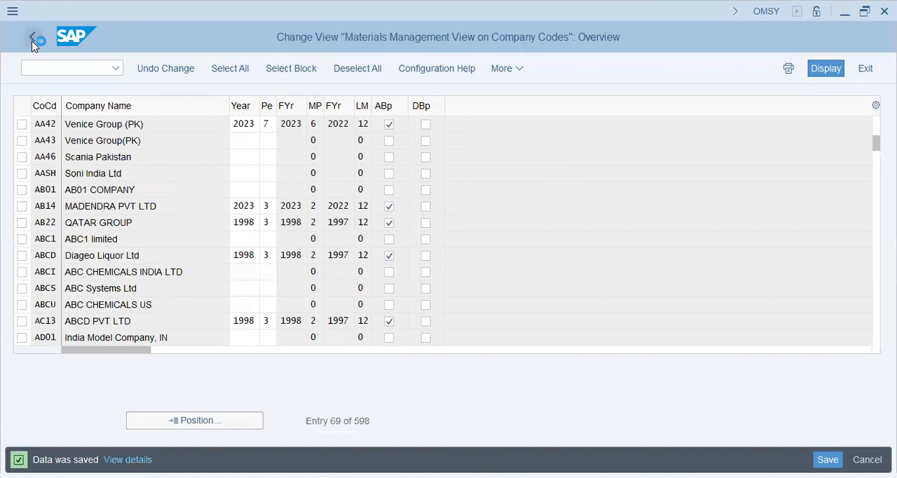
click(32, 42)
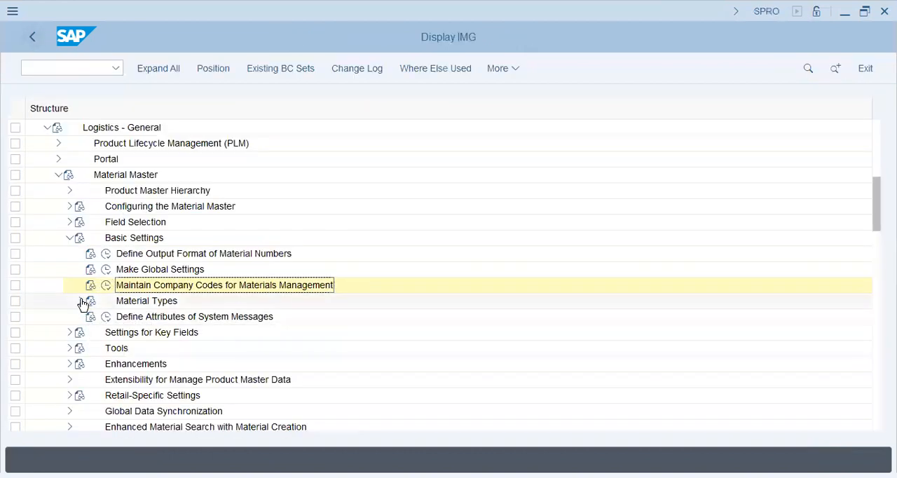
- Open the Make Global Settings activity and check the general control indicator fields
click(106, 270)
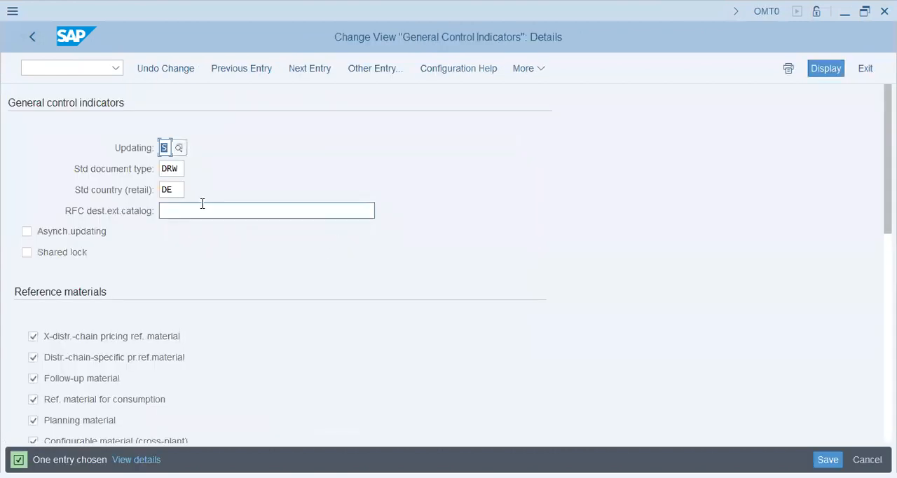
click(202, 210)
click(171, 168)
click(292, 210)
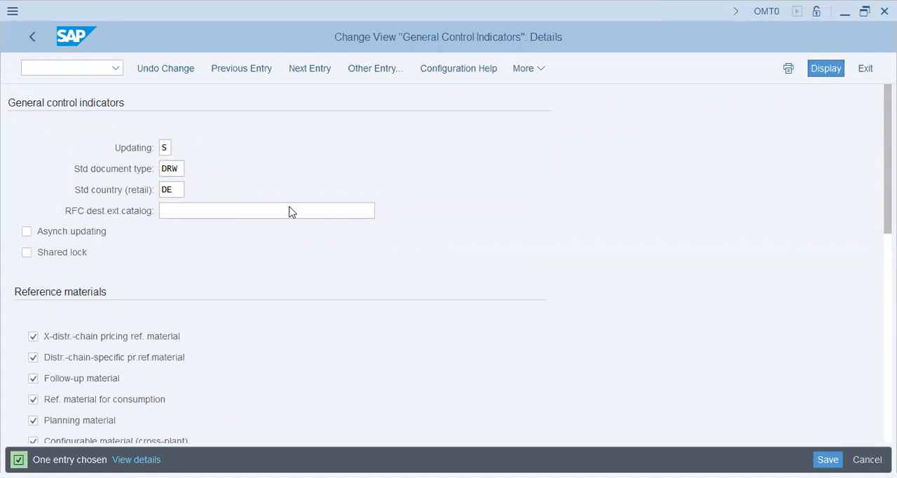
- Look through the available standard document types for drawings and choose BVV Contract
click(214, 435)
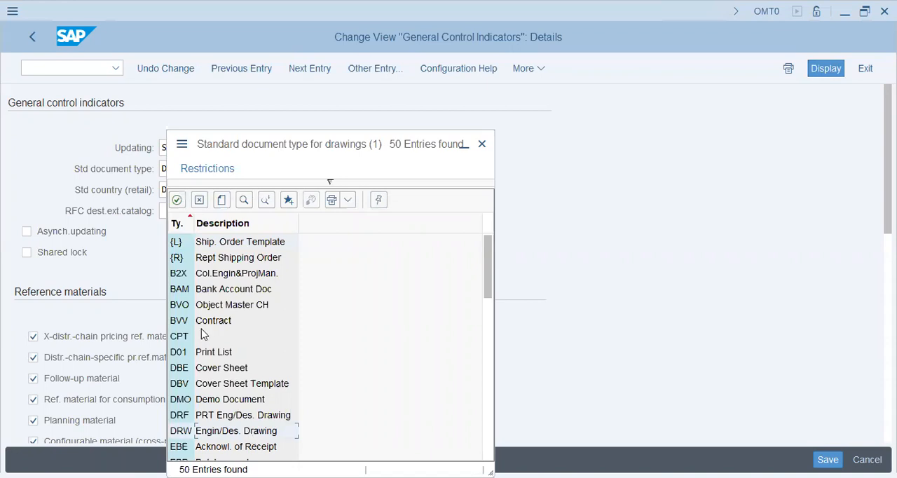
click(182, 338)
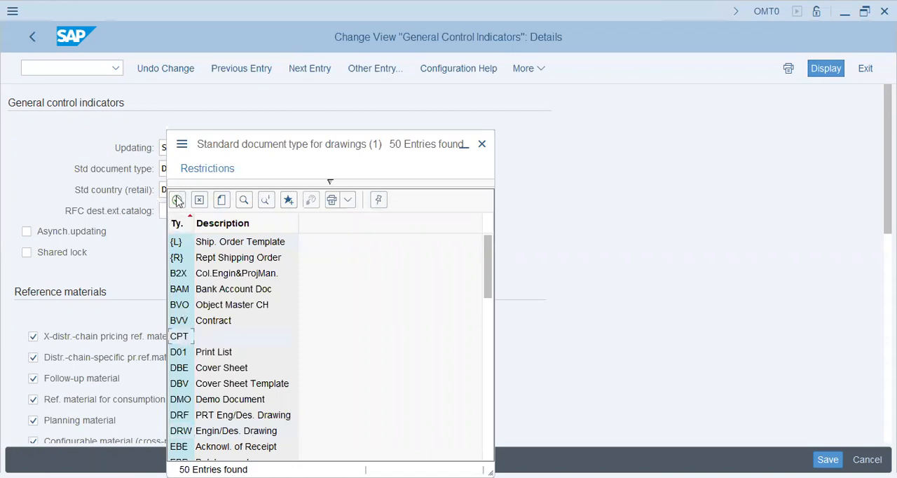
scroll(252, 391, down, 4)
click(262, 400)
scroll(262, 401, down, 3)
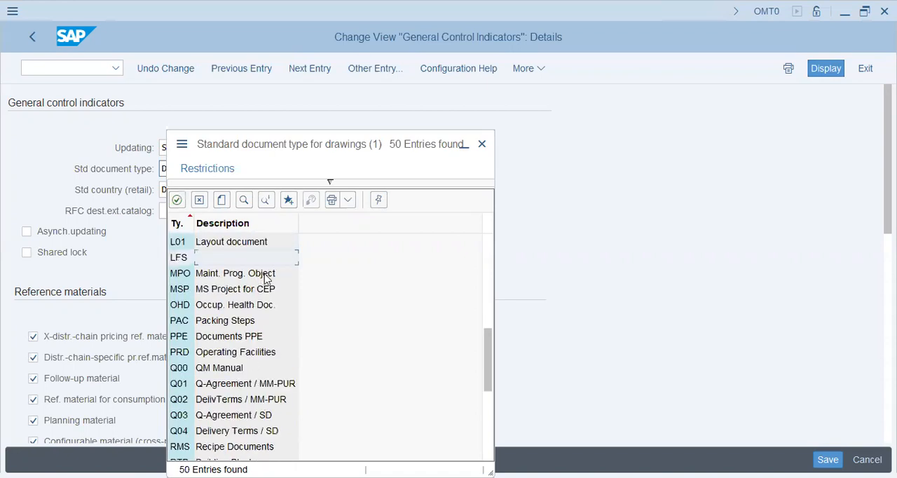
click(232, 371)
scroll(232, 379, down, 2)
click(236, 381)
click(233, 403)
click(233, 416)
scroll(290, 409, down, 3)
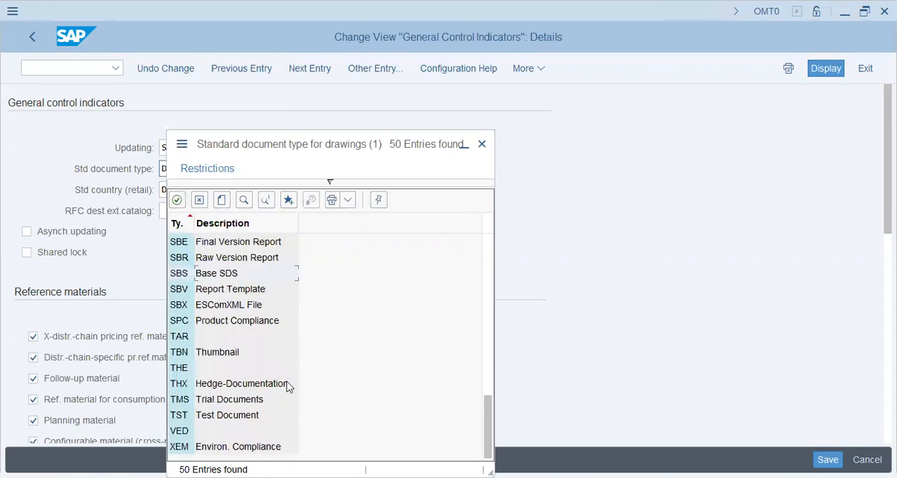
click(231, 370)
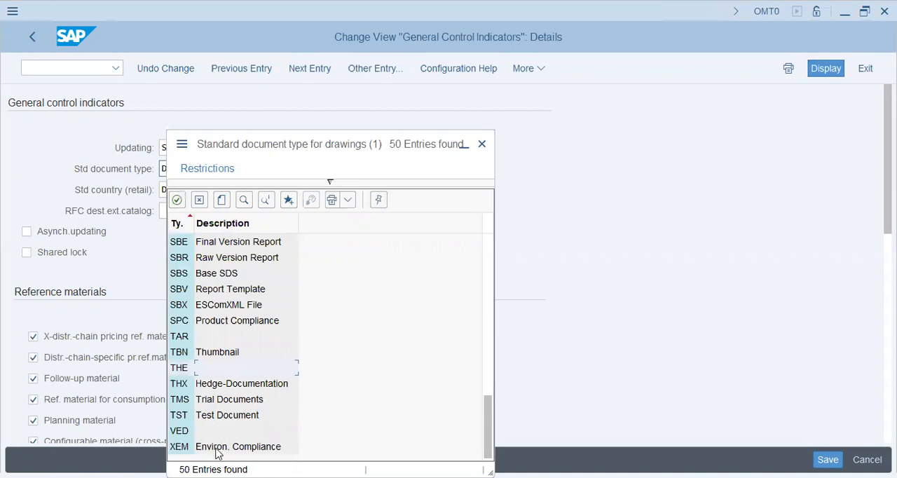
scroll(218, 449, up, 12)
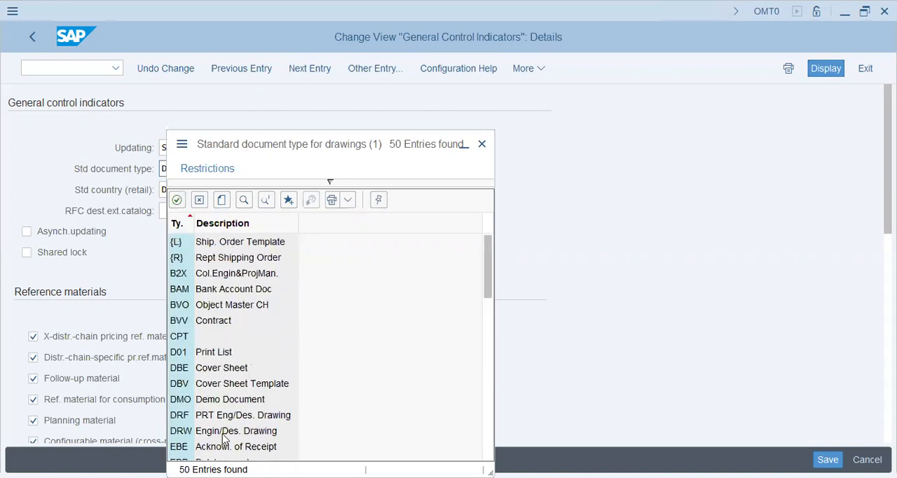
double_click(223, 320)
- Set the standard country for retail to GB, United Kingdom, in the general control indicators
click(171, 190)
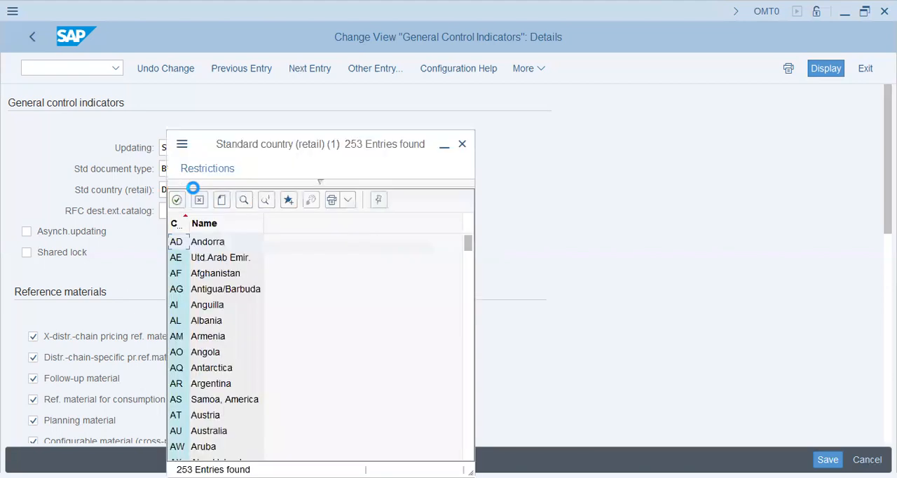
scroll(200, 374, down, 15)
scroll(198, 385, down, 11)
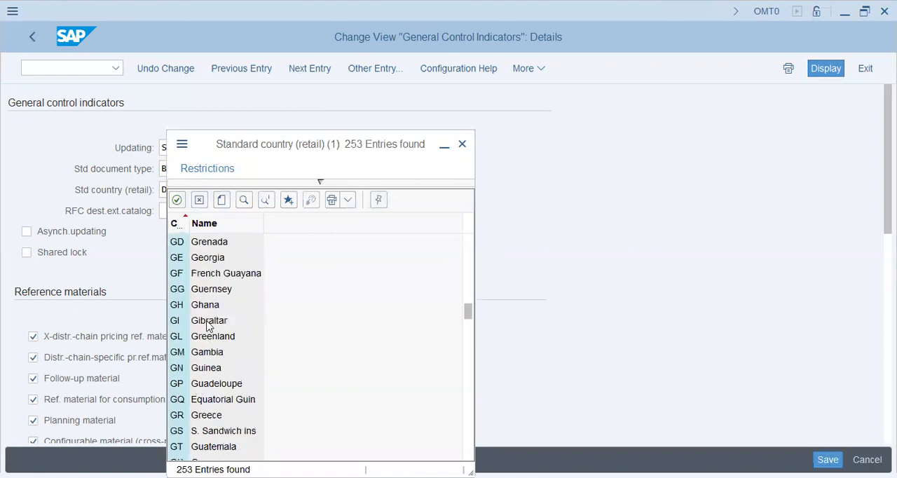
scroll(215, 289, up, 2)
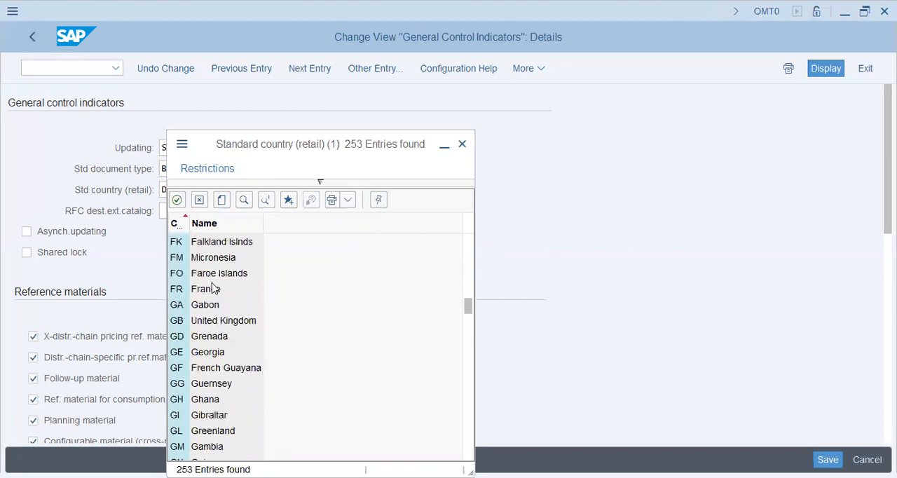
click(203, 321)
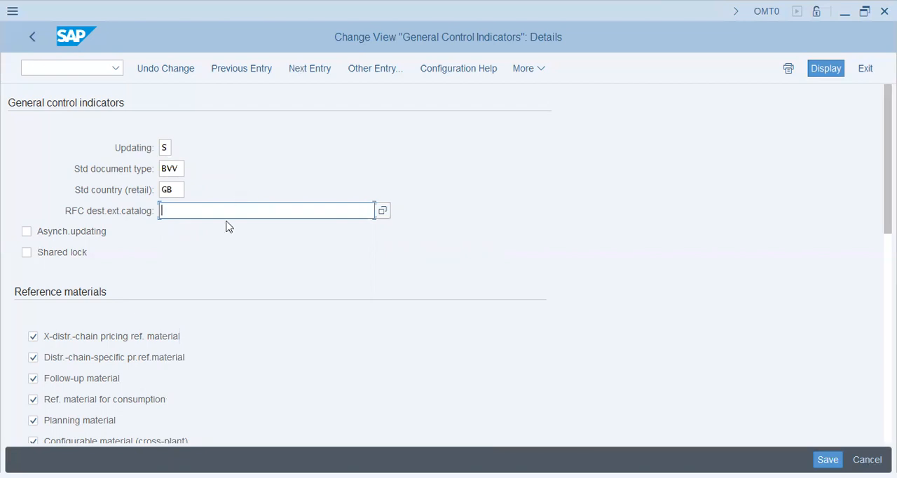
- Enable asynchronous updating and read the help text on updating material administrative data asynchronously
click(57, 240)
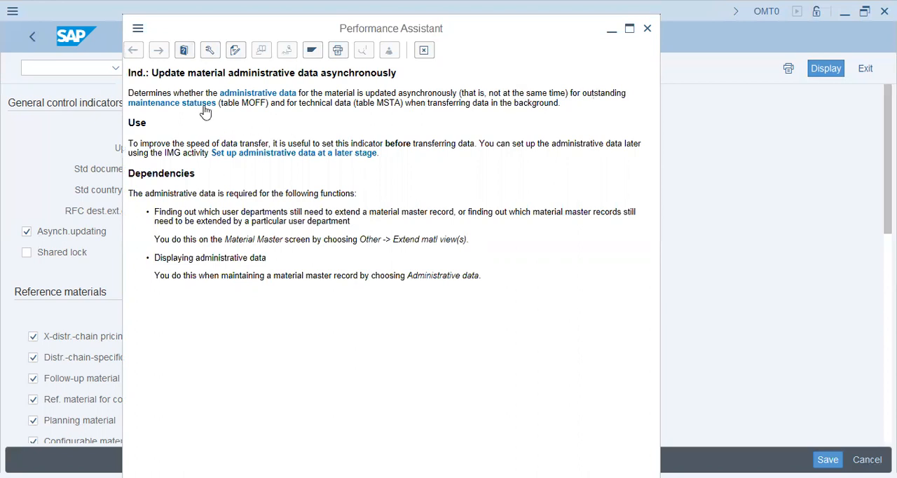
double_click(258, 102)
click(331, 104)
double_click(605, 144)
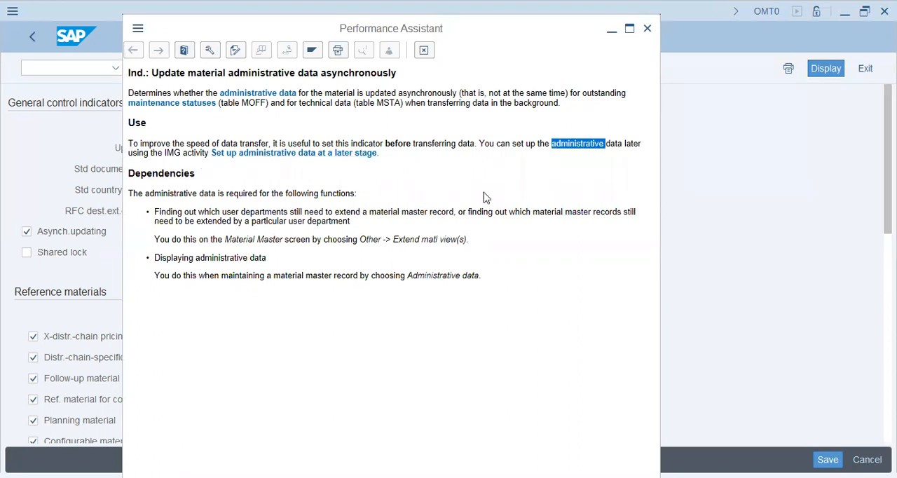
drag(226, 238, 373, 238)
click(253, 275)
drag(235, 279, 373, 346)
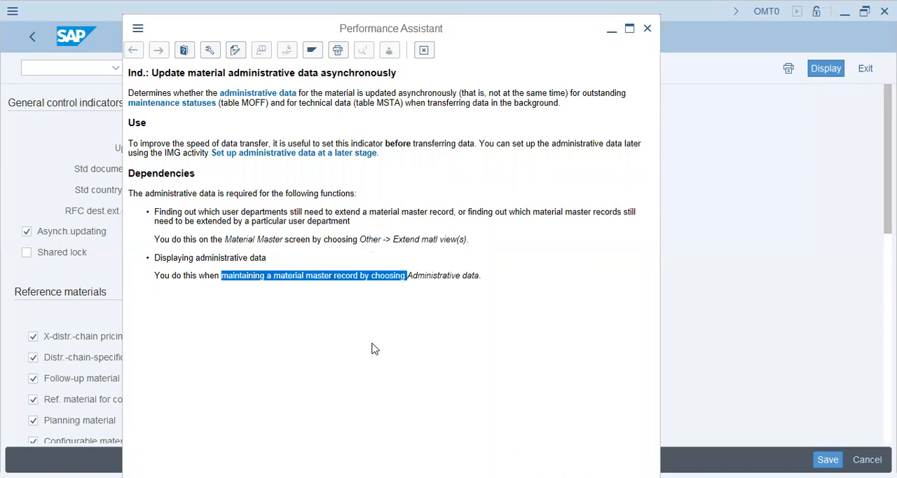
click(371, 345)
click(35, 200)
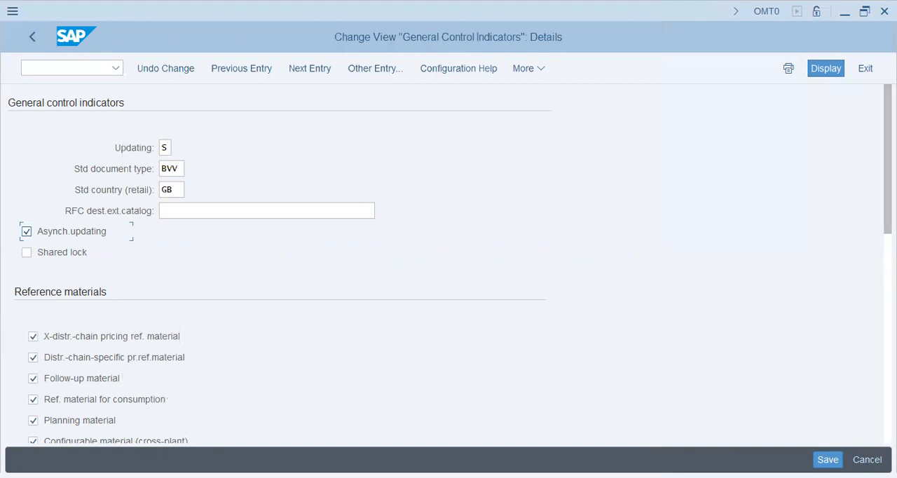
- Read the help on cross-distribution-chain pricing reference materials and clear the X-distr.-chain pricing ref. material indicator
scroll(873, 194, down, 5)
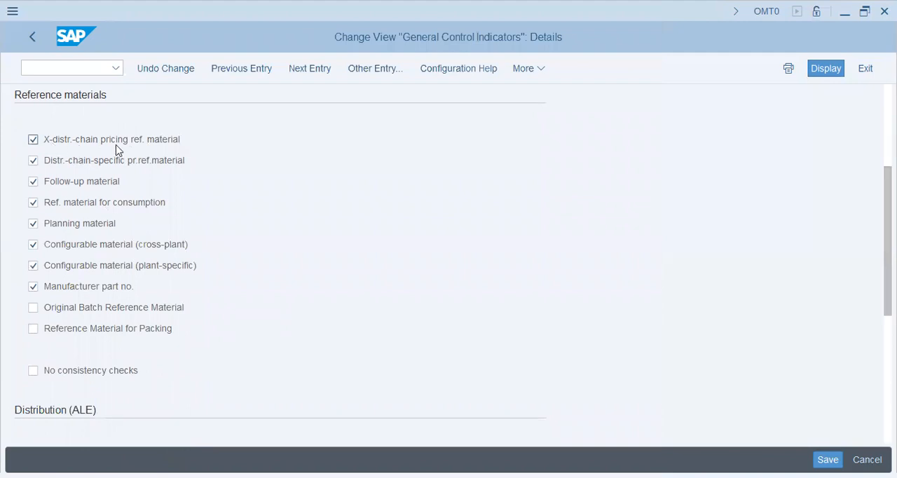
click(75, 140)
click(56, 140)
key(F1)
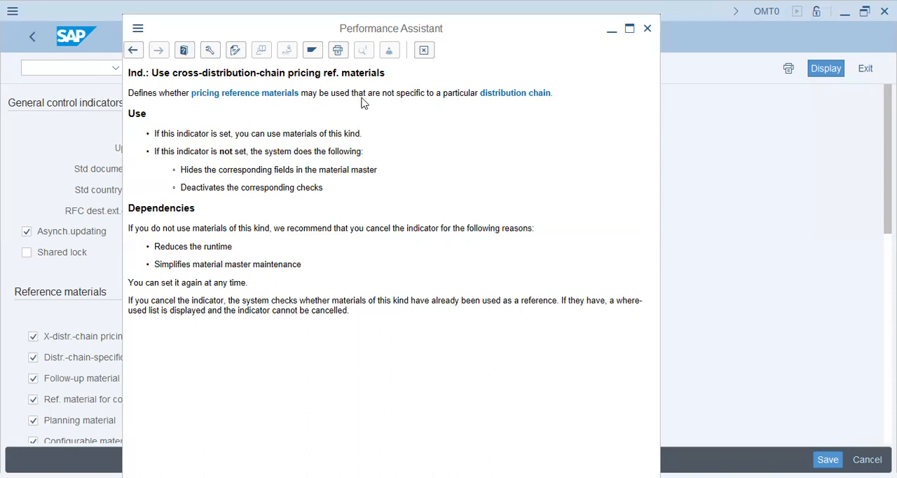
drag(344, 185, 203, 169)
drag(218, 133, 343, 133)
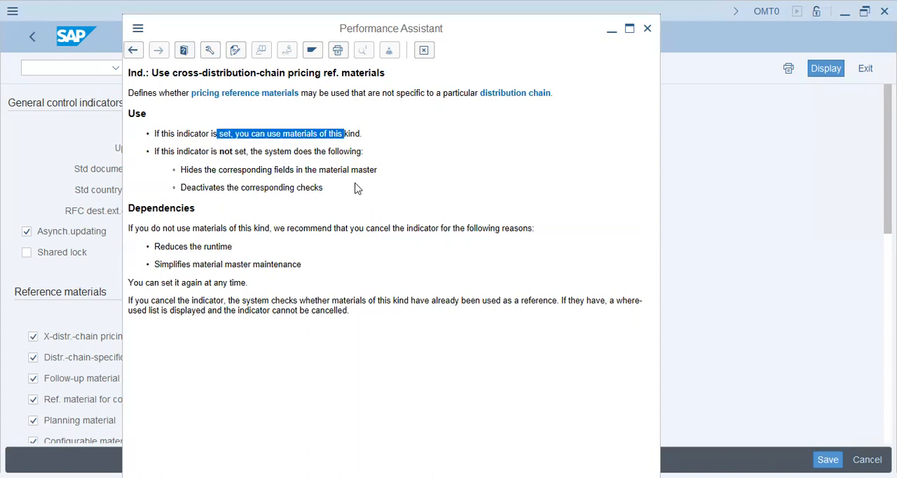
click(274, 157)
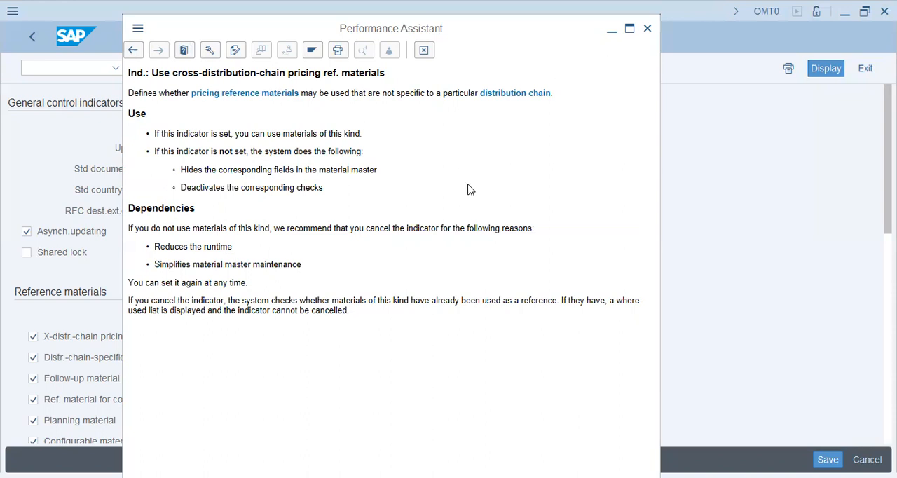
click(78, 336)
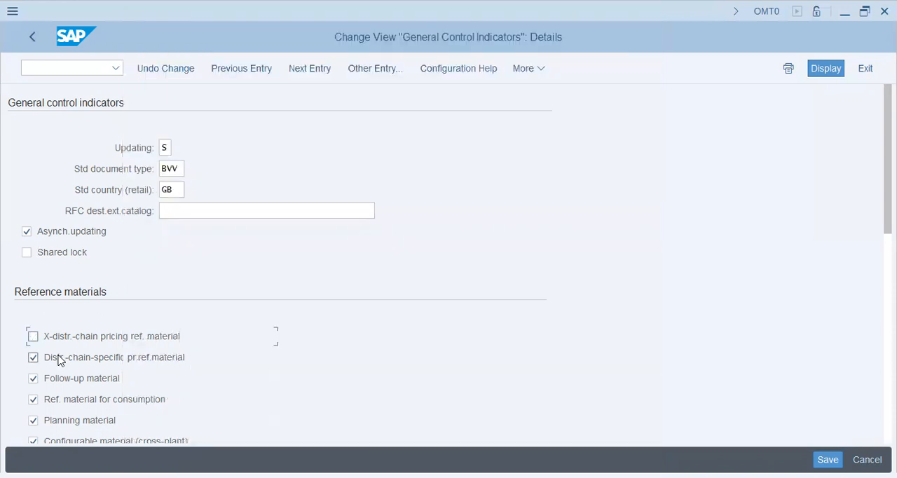
- Review the remaining reference material and distribution indicators and save the settings in the AA42 Venice Group customizing request
scroll(286, 336, down, 5)
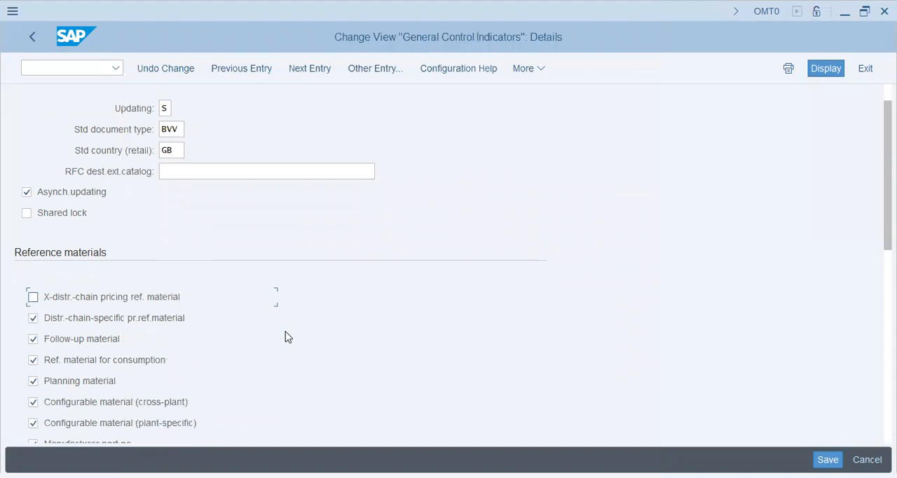
scroll(286, 336, down, 2)
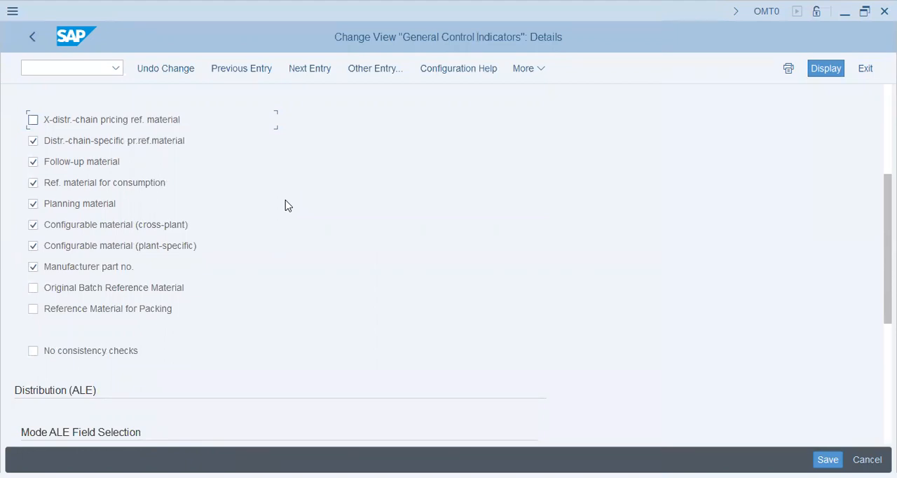
scroll(288, 206, up, 1)
scroll(288, 205, down, 1)
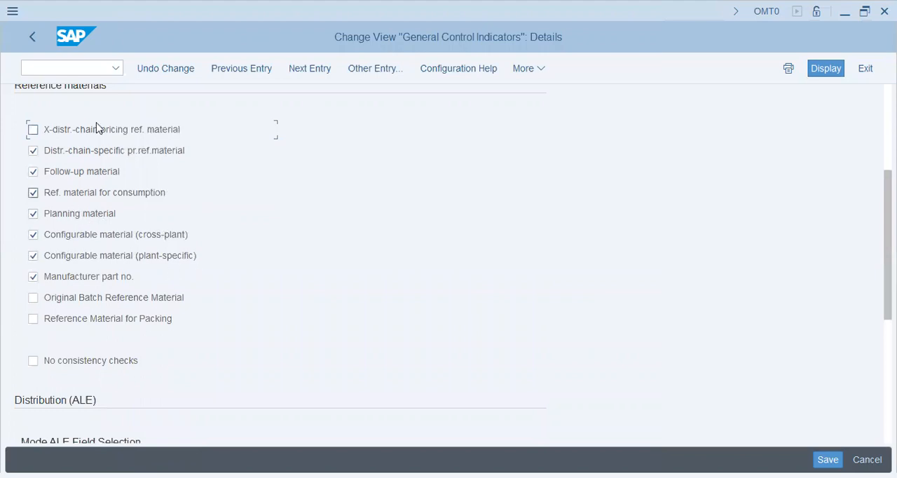
scroll(92, 341, down, 2)
scroll(93, 341, down, 7)
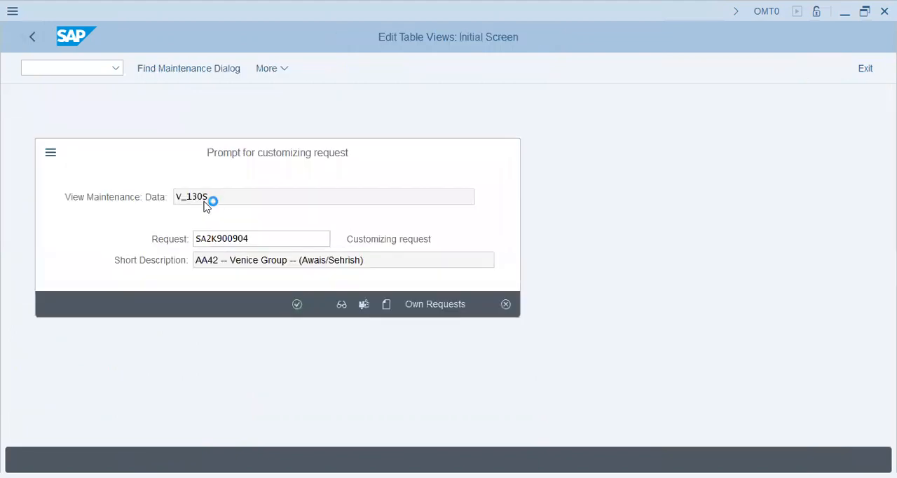
- Return to the IMG structure and open Define Attributes of Material Types under Basic Settings of the Material Master
click(26, 33)
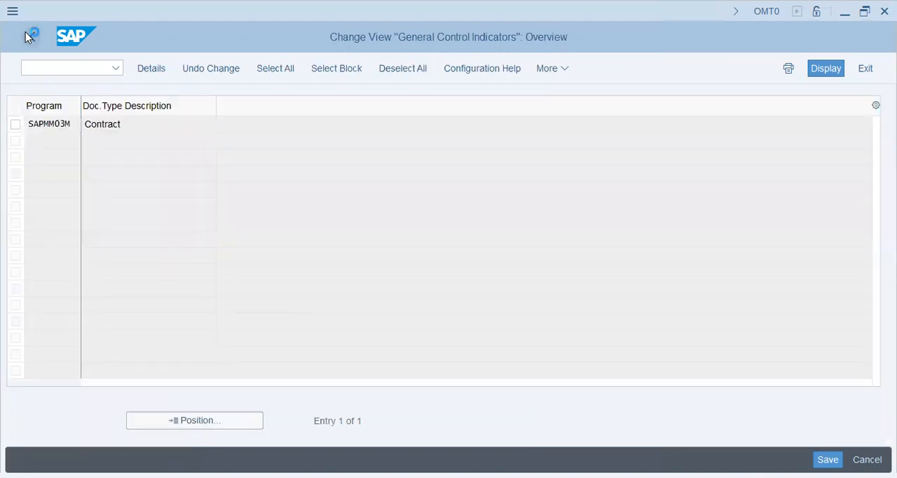
click(26, 34)
click(119, 284)
click(80, 302)
click(126, 316)
click(117, 317)
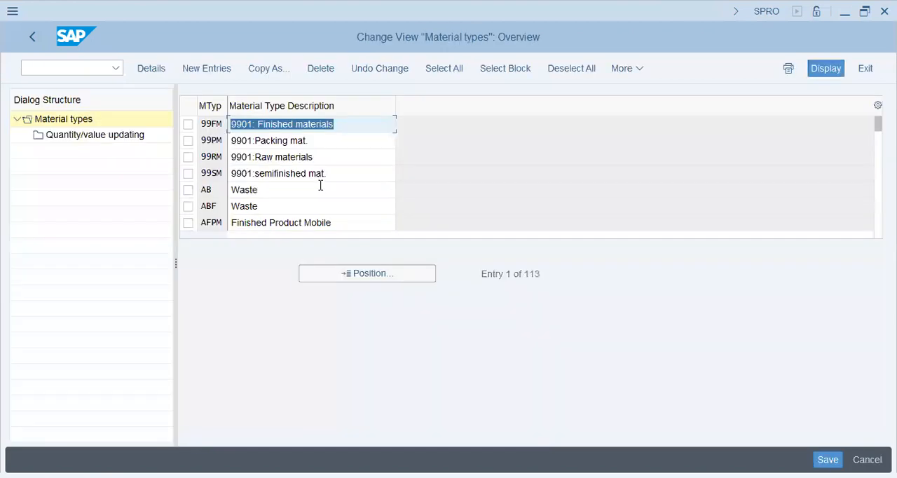
- Locate material type ROH in the material types overview and start a copy of it
click(376, 188)
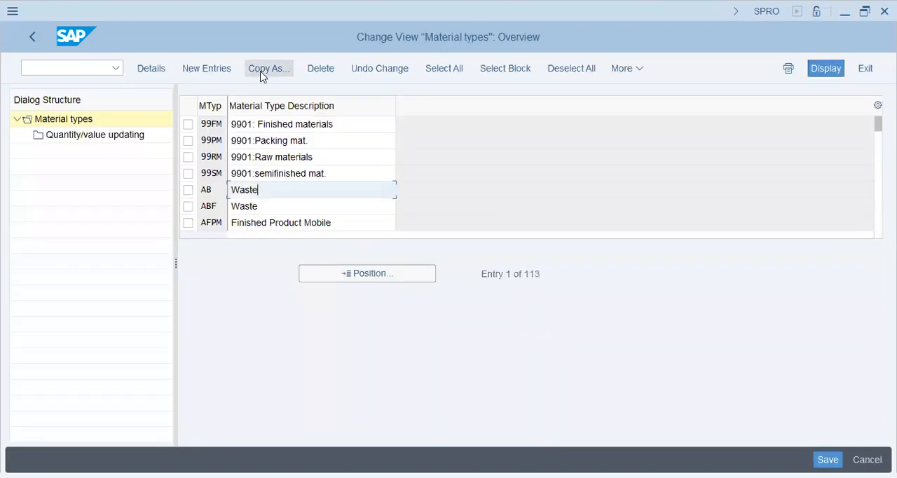
click(366, 276)
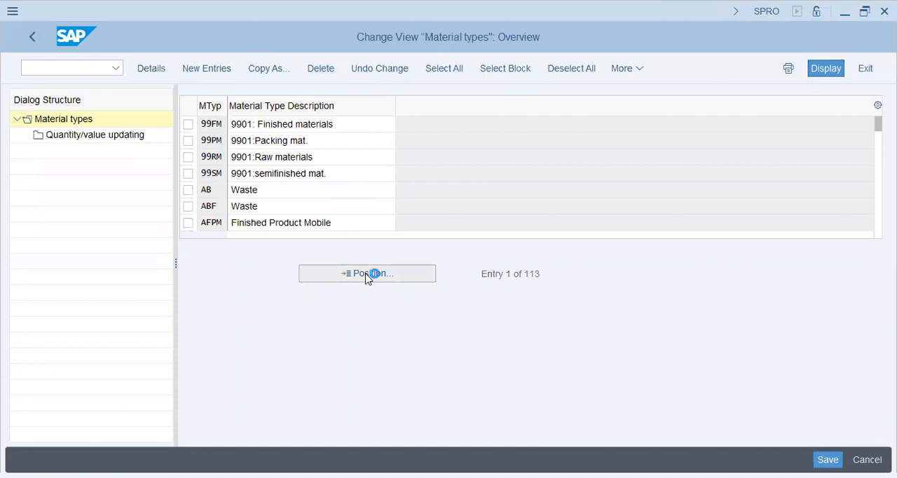
text(roh)
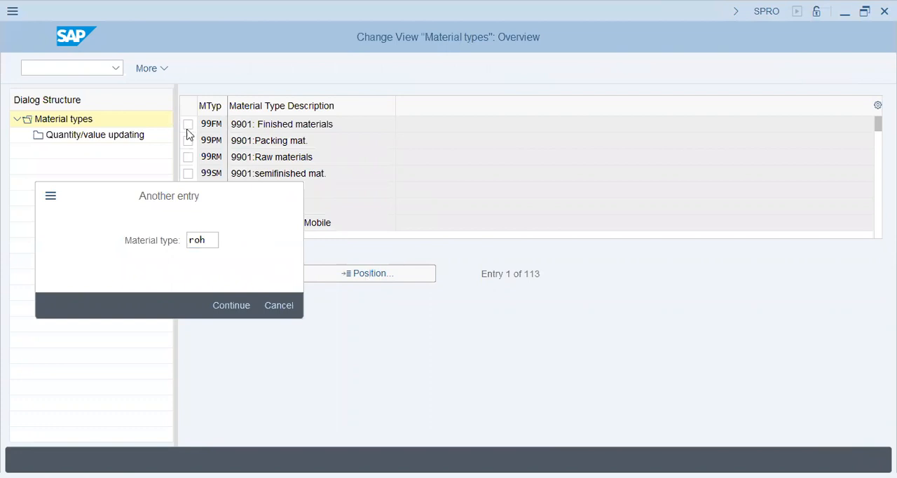
key(Return)
click(267, 69)
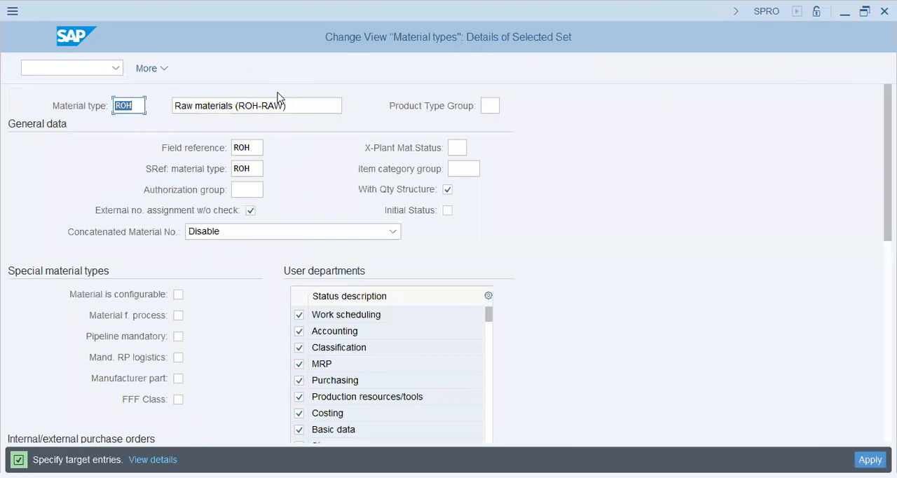
- Name the copied material type R42 with the description Raw Mat'l AA42
key(Right)
key(Left)
key(Left)
key(shift+End)
text(22)
key(Tab)
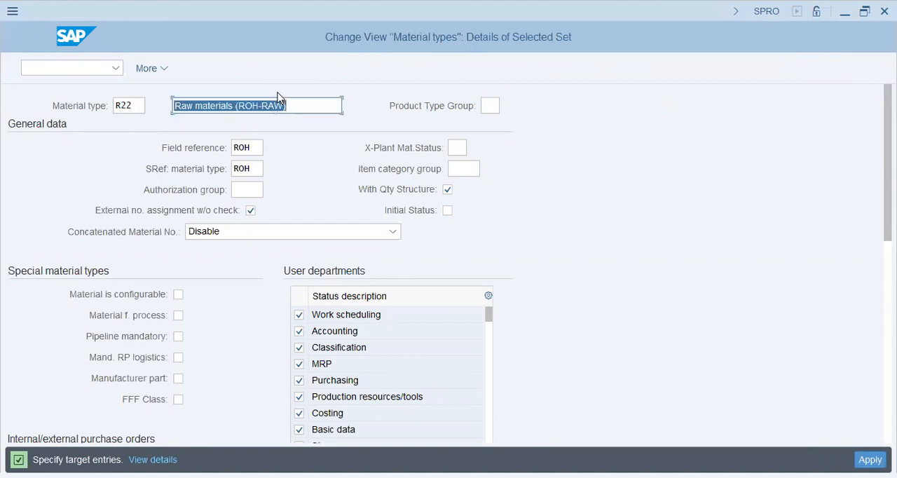
text(Raw Mat'l AA42)
click(127, 106)
key(shift+Left)
text(4)
key(Tab)
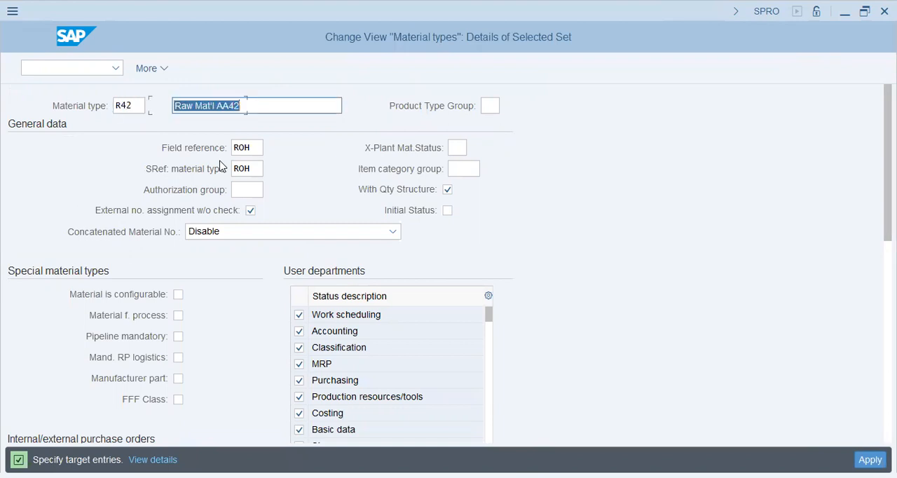
- Examine the general data fields and the user departments of material type R42
click(261, 148)
click(258, 173)
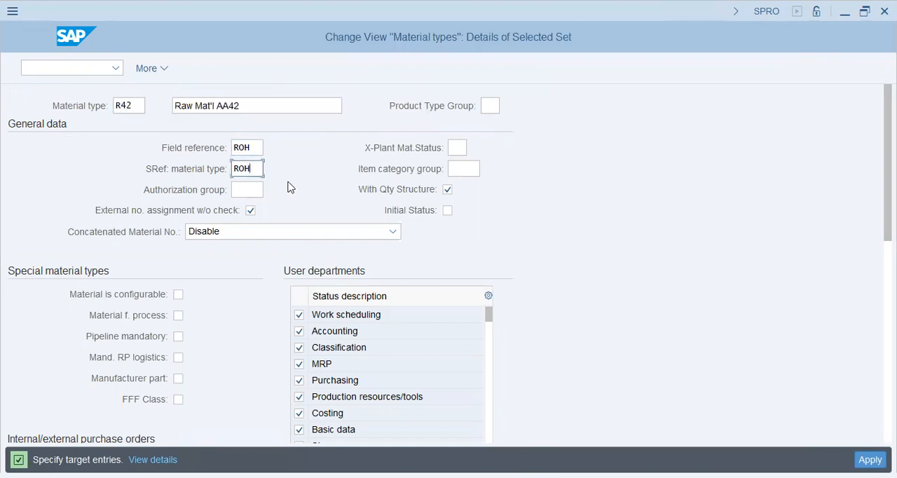
click(458, 148)
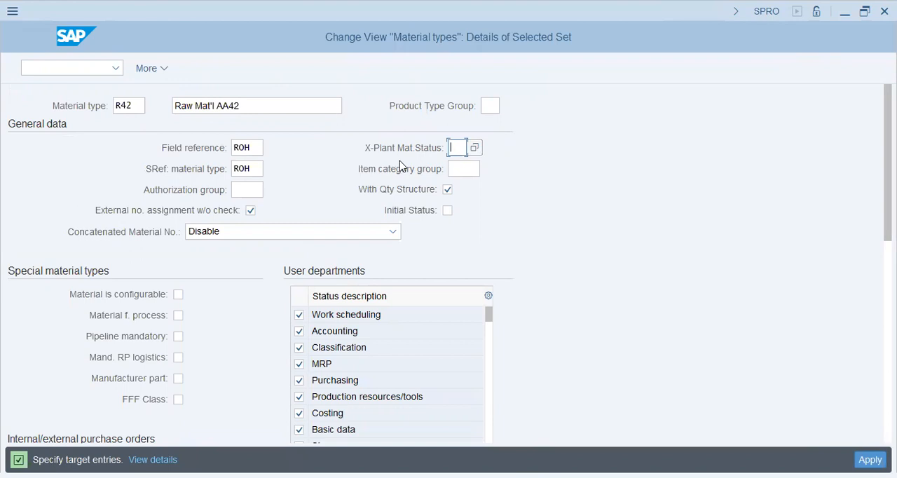
click(246, 189)
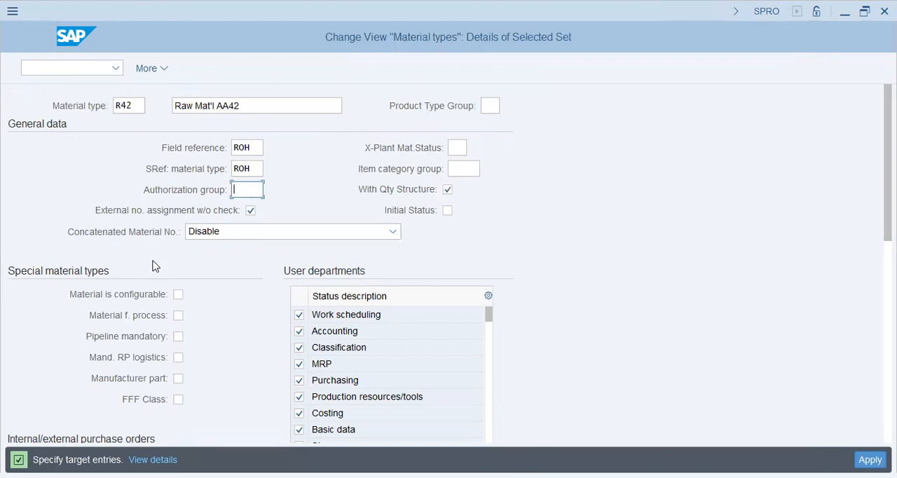
scroll(155, 266, down, 1)
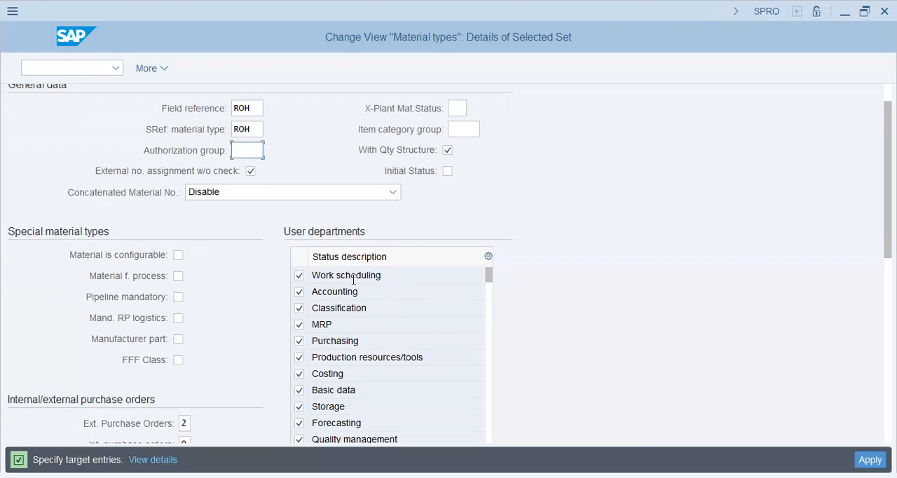
click(335, 324)
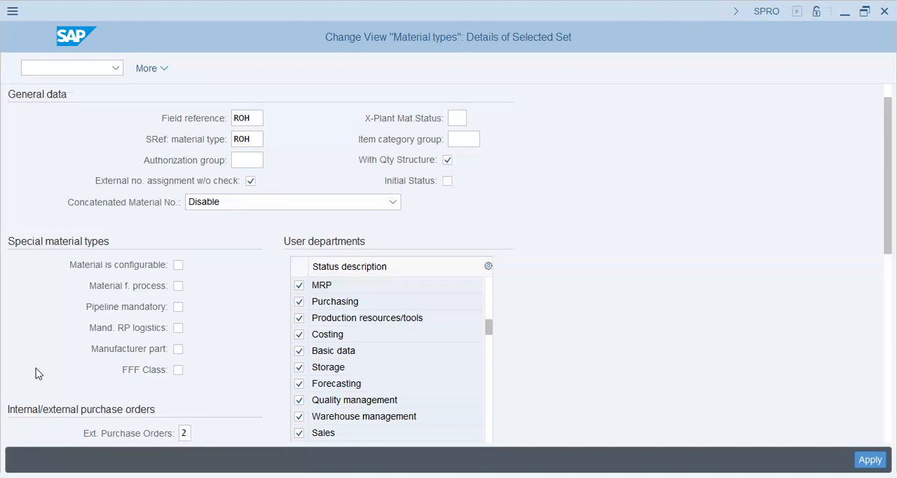
- Examine the purchase order settings with the allowed external purchase order values, the valuation and the quantity/value updating sections of material type R42
scroll(36, 373, down, 5)
scroll(36, 372, down, 2)
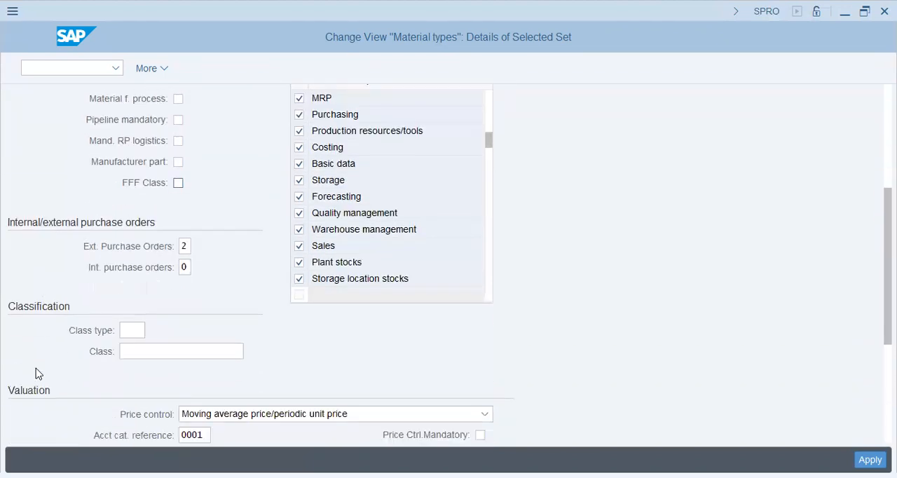
click(185, 210)
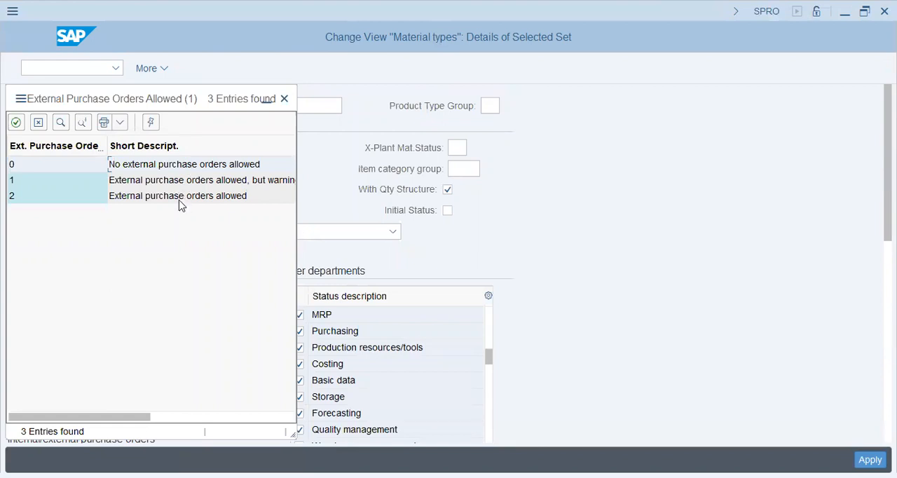
click(284, 99)
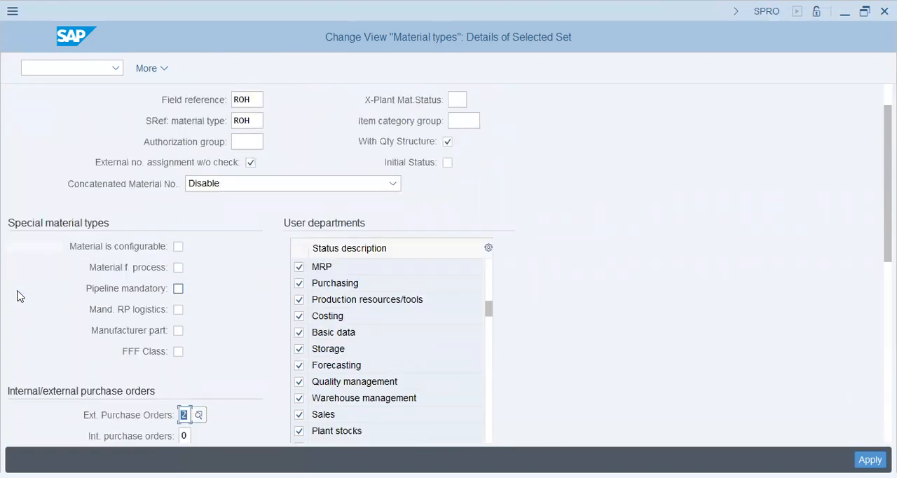
scroll(21, 295, down, 3)
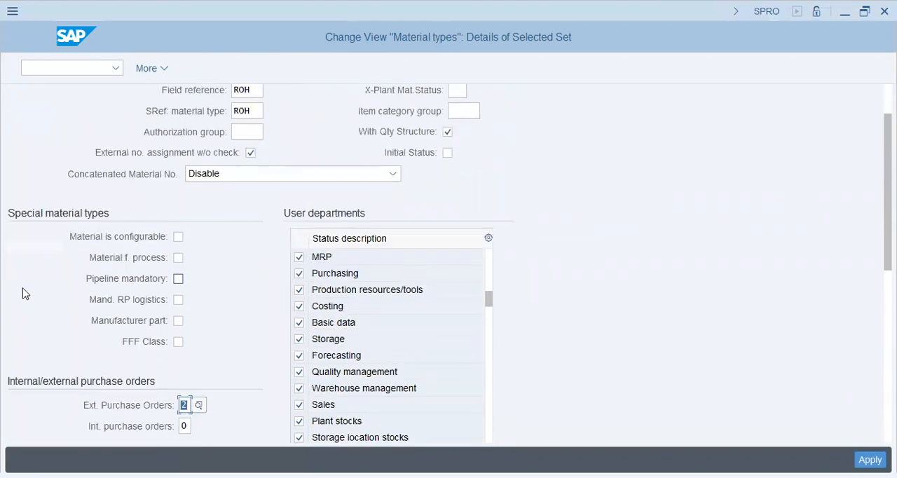
scroll(22, 293, down, 2)
click(184, 258)
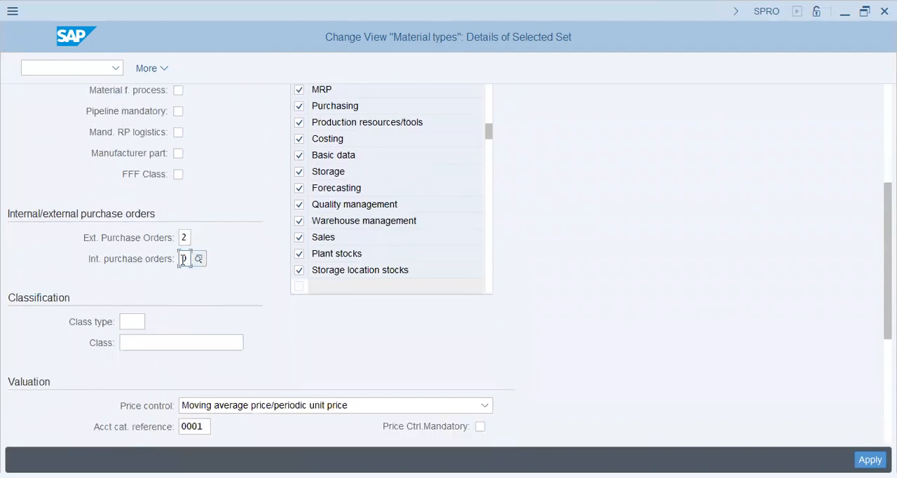
scroll(181, 327, down, 4)
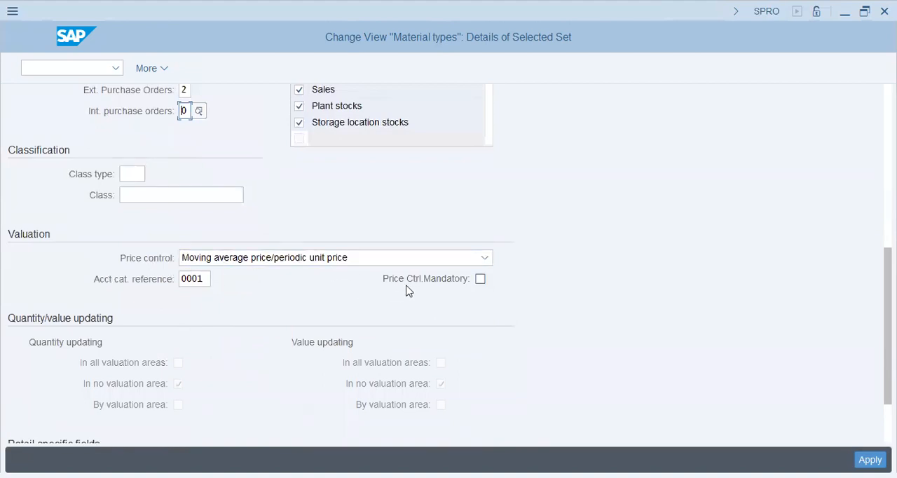
scroll(457, 330, down, 2)
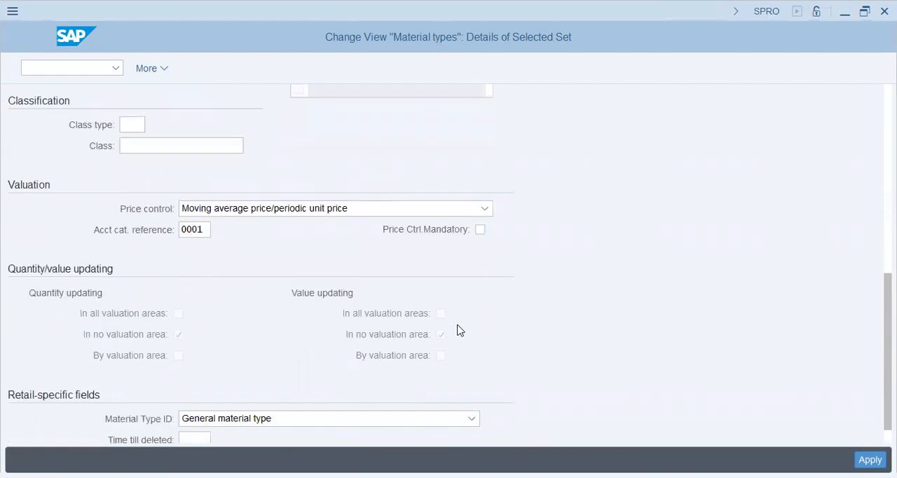
- Apply the copy as material type R42, including its dependent quantity/value updating entries
click(435, 296)
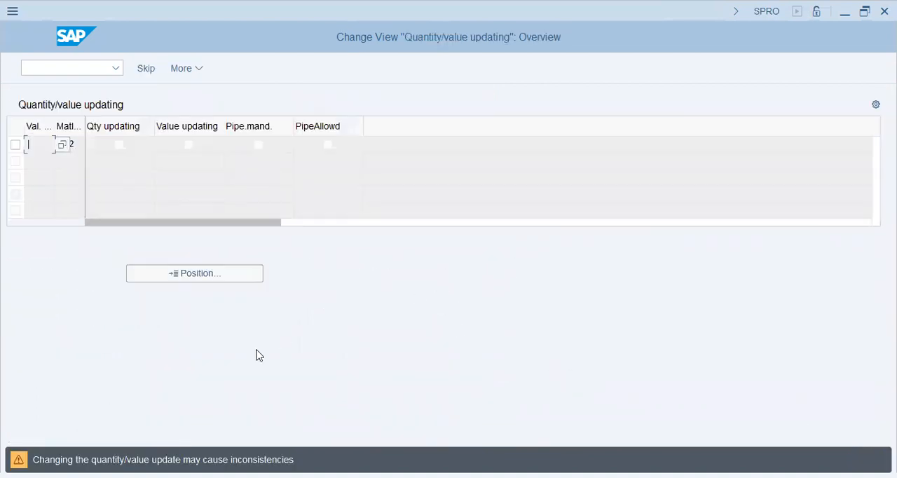
click(257, 352)
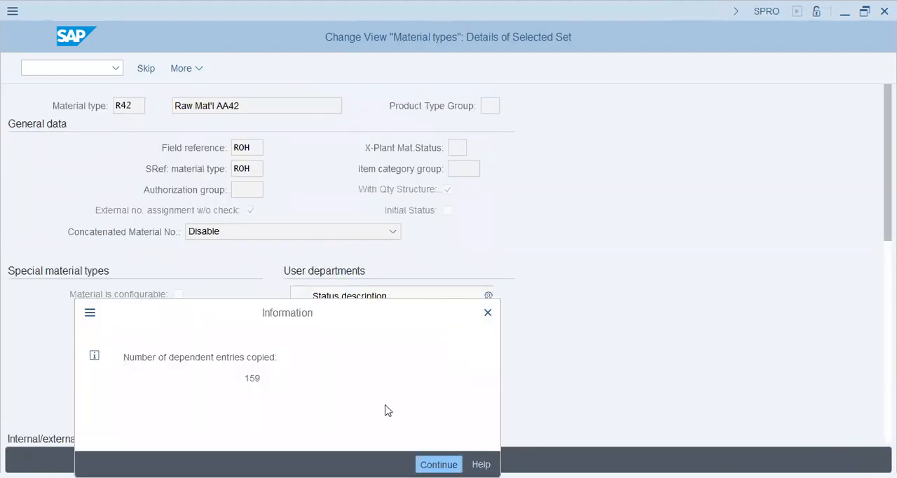
key(Return)
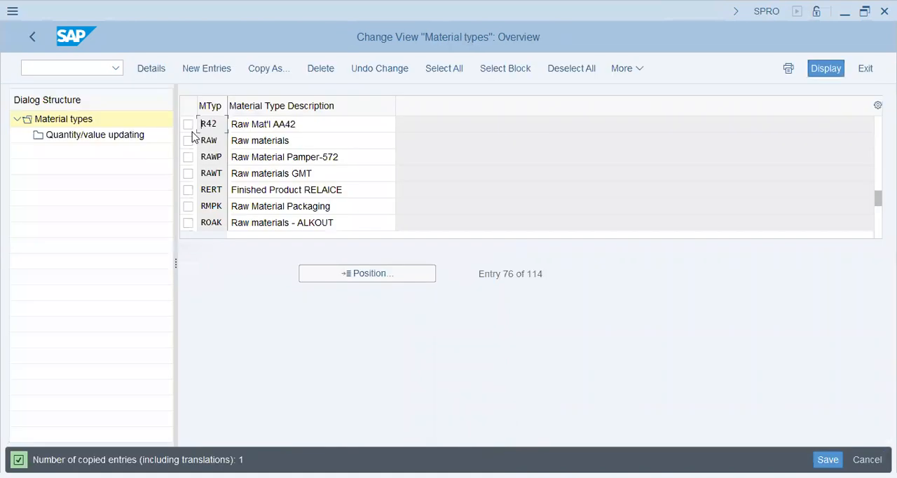
- Enable quantity updating and value updating for R42's entry with the blank valuation area, and save the data
double_click(84, 136)
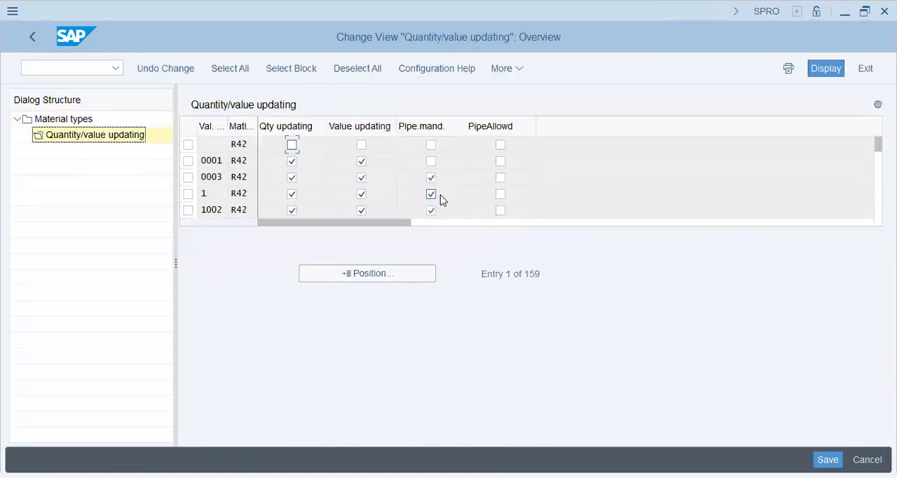
click(291, 145)
click(361, 145)
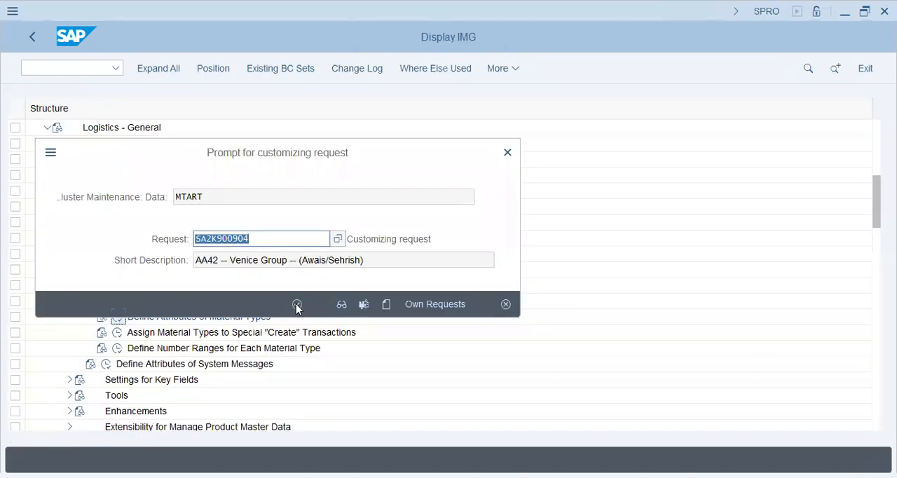
click(297, 305)
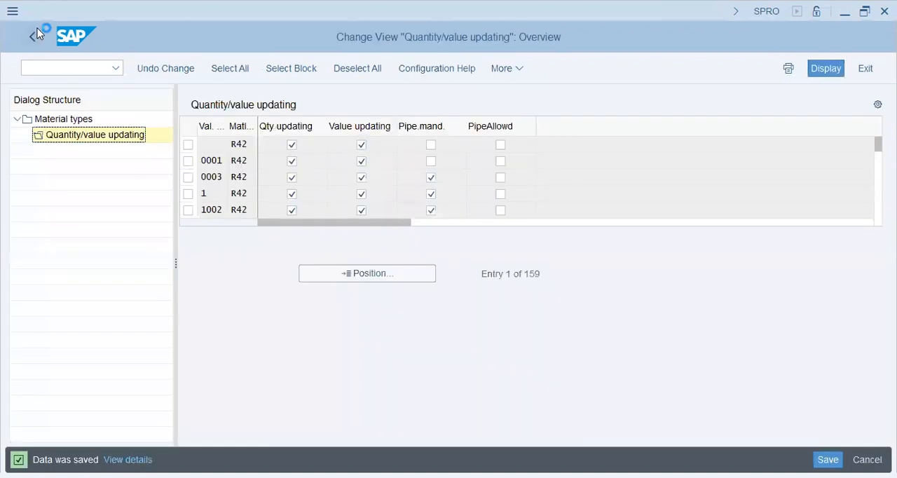
- Return to the IMG structure and open Assign Material Types to Special "Create" Transactions under Material Types
click(35, 34)
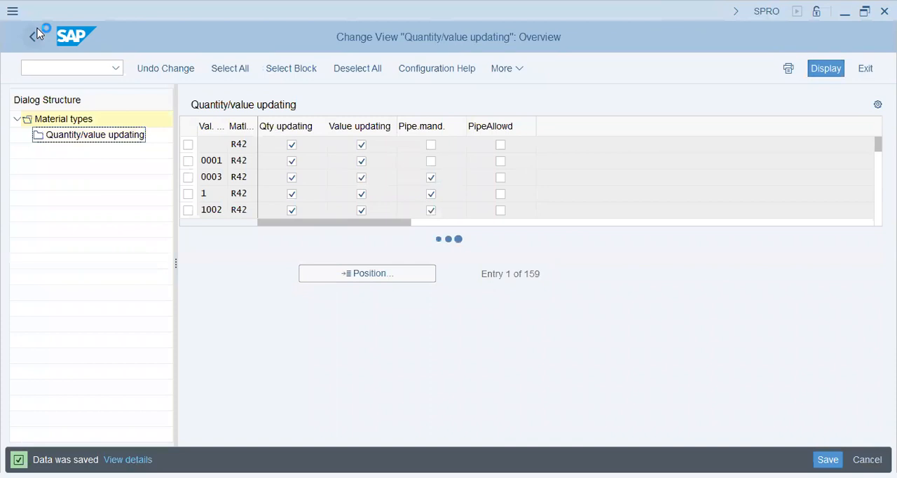
click(37, 30)
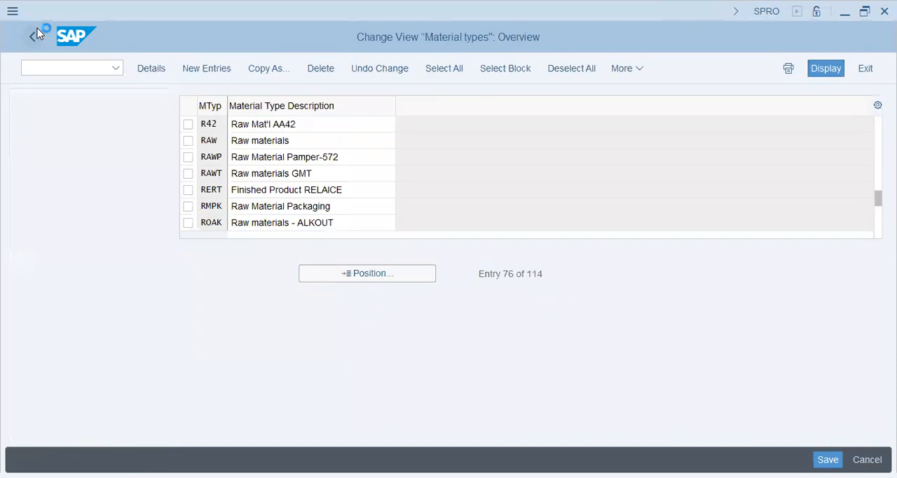
click(117, 332)
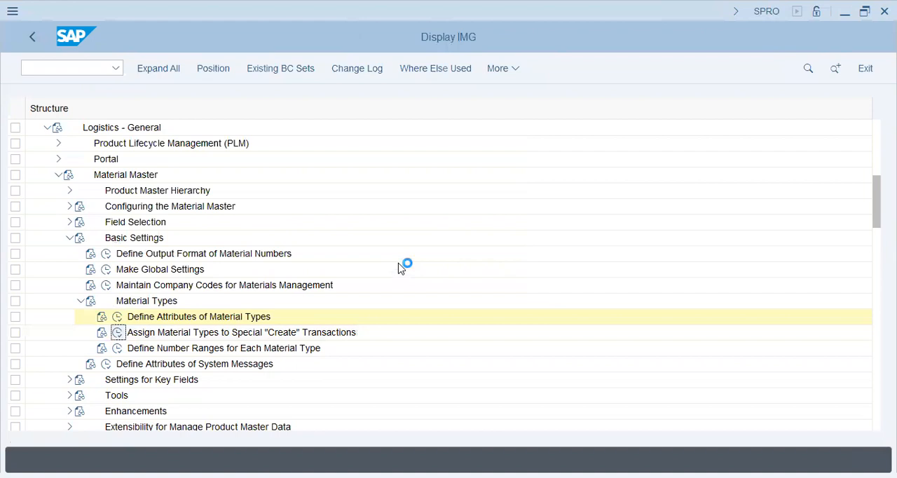
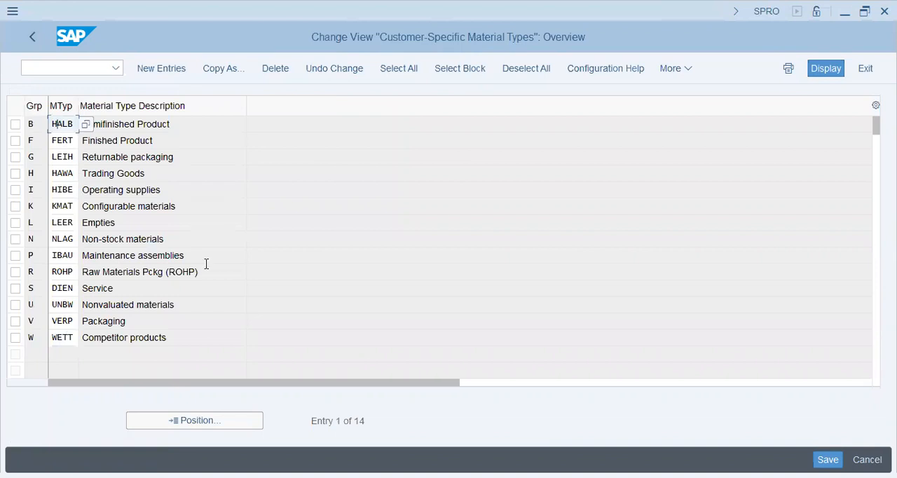
- Examine the customer-specific material types assigned to the special create transactions, including FERT, KMAT and ROHP
click(59, 143)
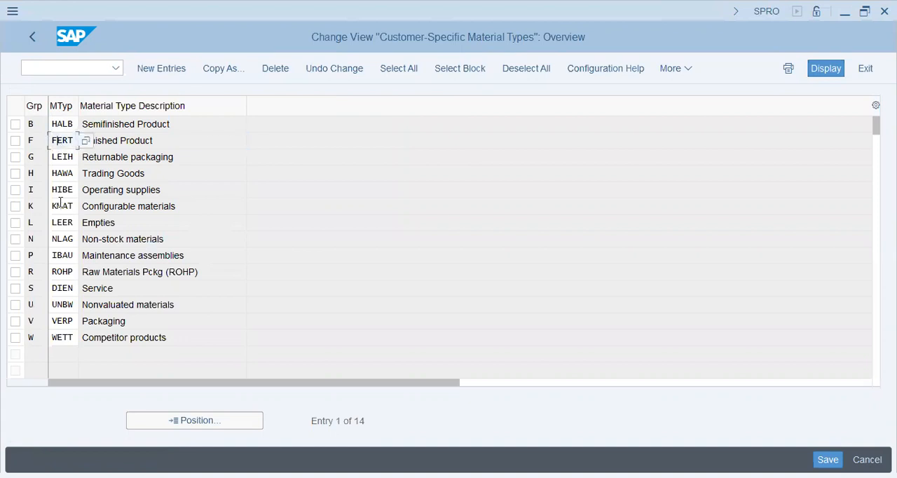
click(124, 243)
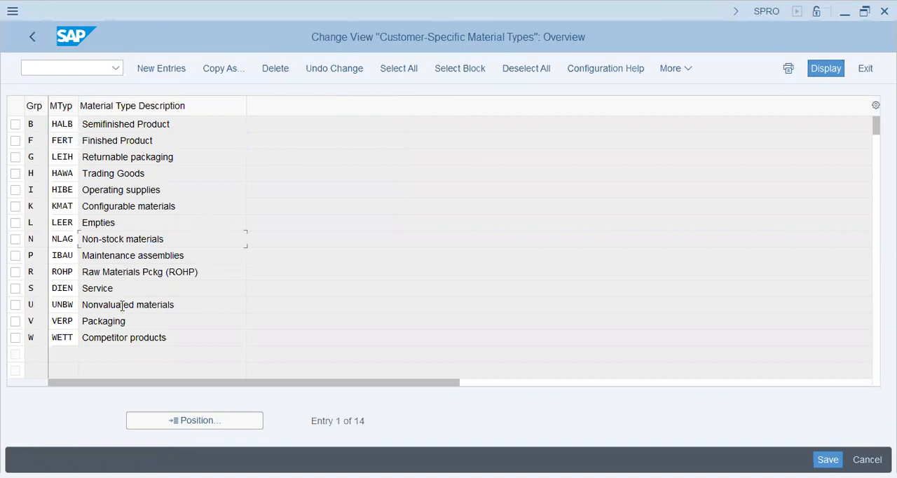
click(65, 125)
key(Down)
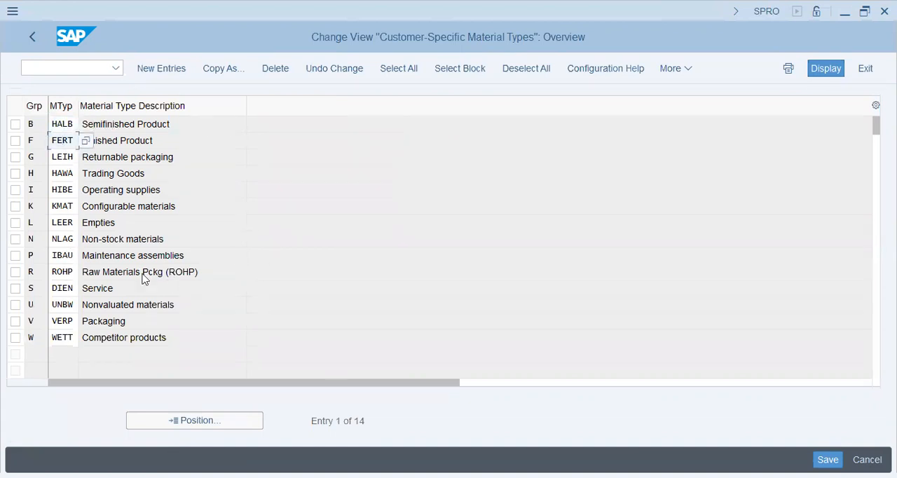
click(109, 202)
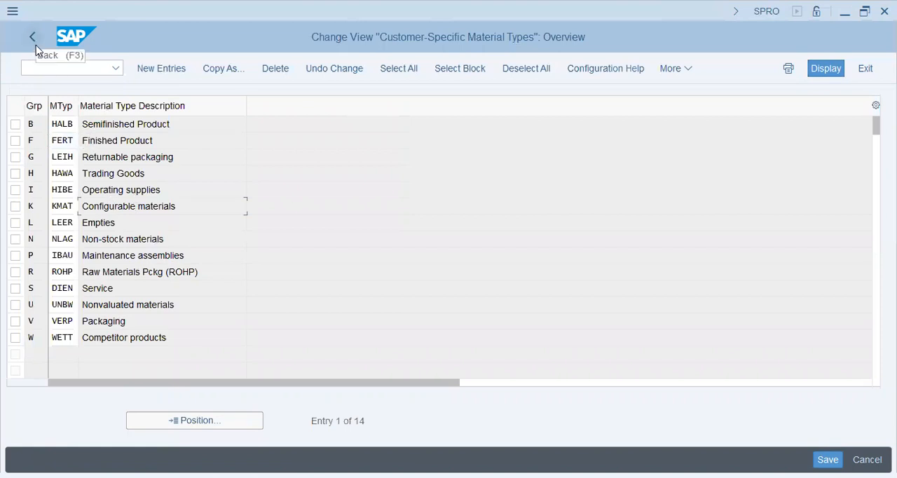
click(102, 124)
key(Down)
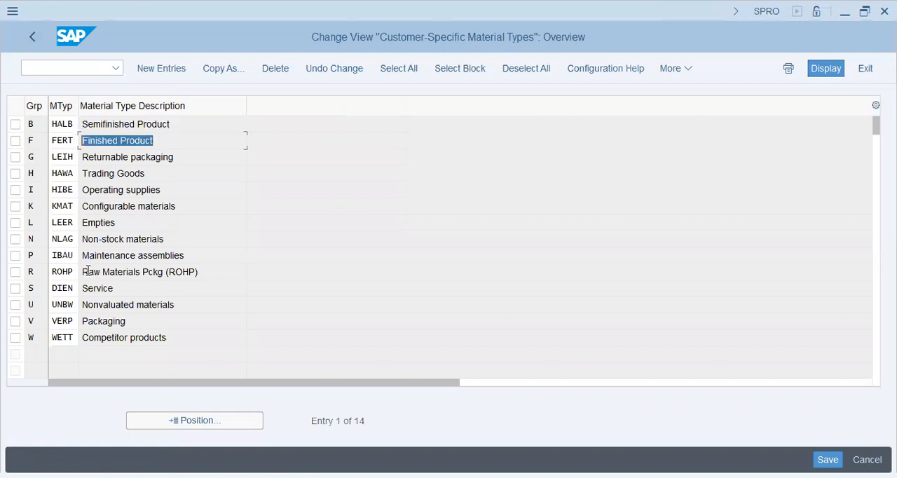
drag(88, 272, 202, 272)
click(216, 274)
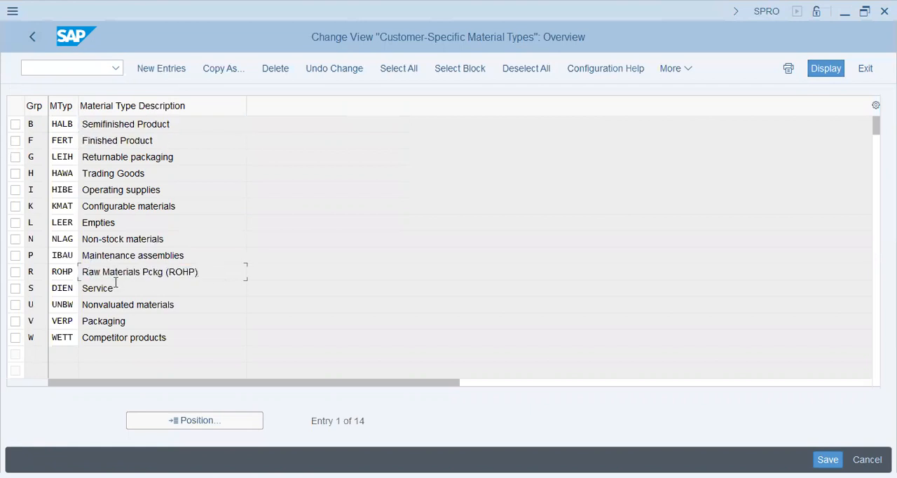
- Return to the IMG structure and review the material master number intervals under Define Number Ranges for Each Material Type
click(39, 44)
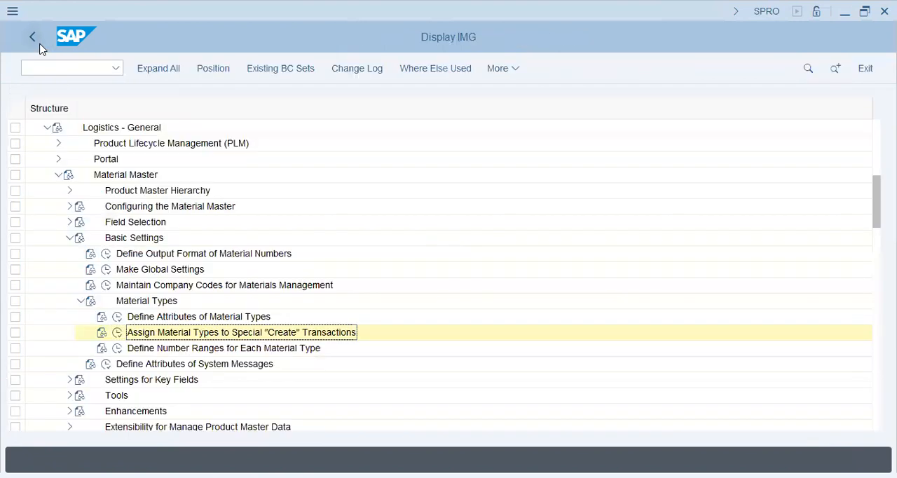
click(117, 348)
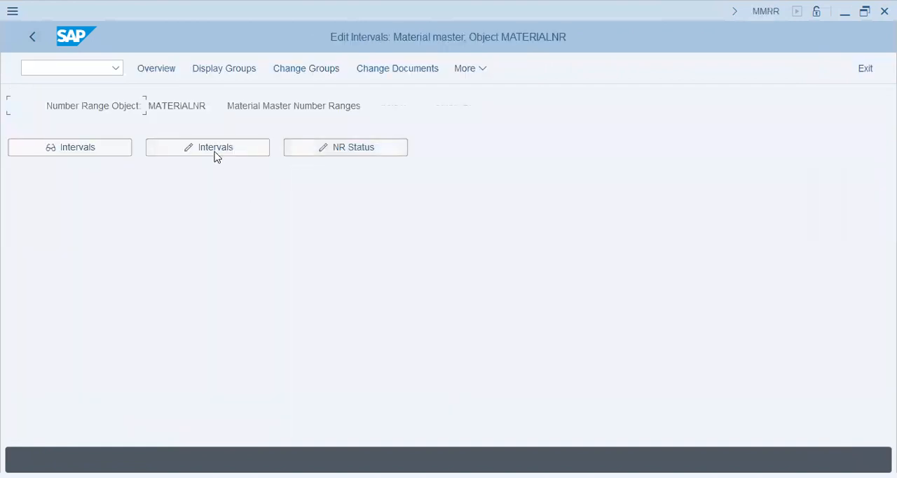
click(184, 150)
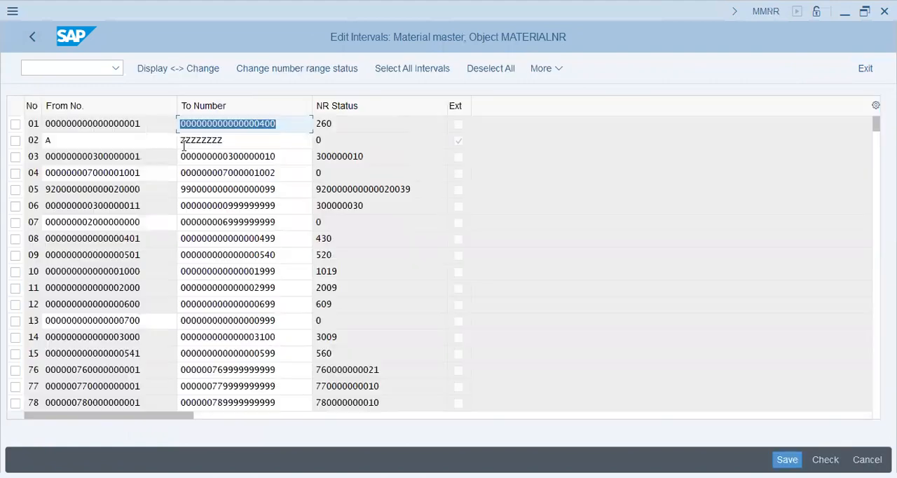
click(239, 255)
click(271, 291)
click(269, 368)
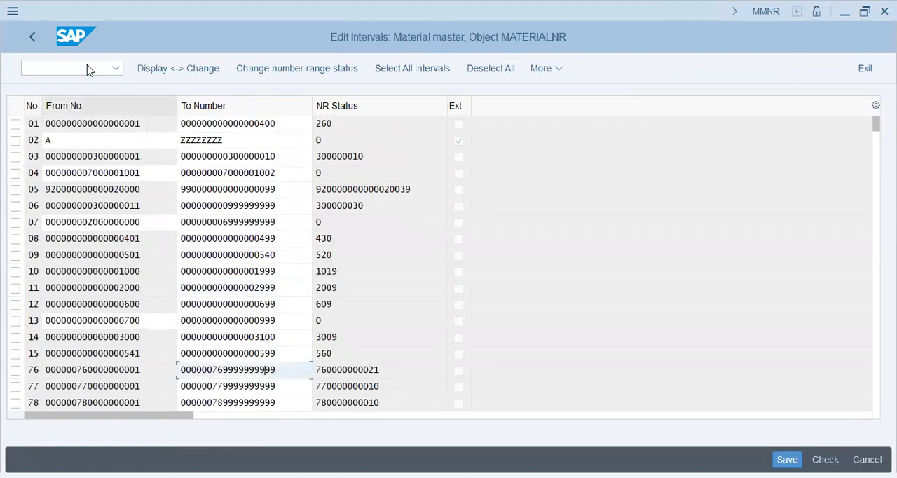
- Leave the intervals, open the number range groups and search them for material type FERT
click(34, 34)
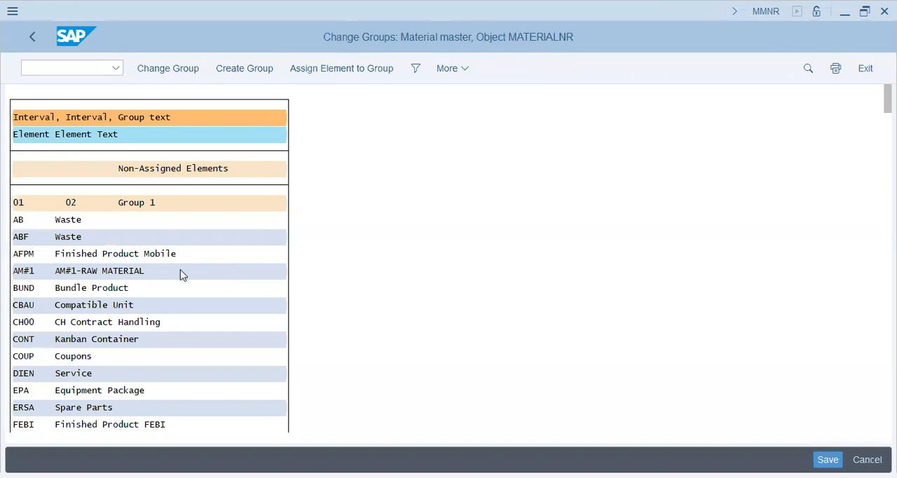
key(ctrl+f)
text(fert)
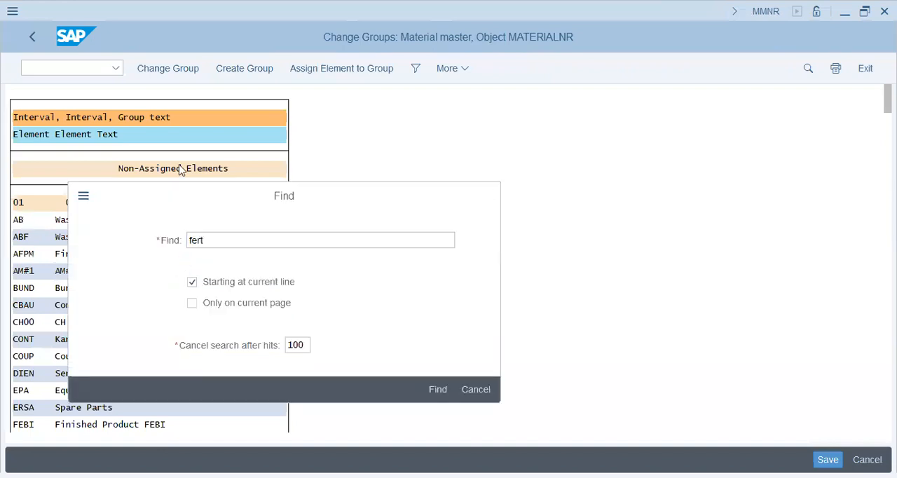
key(Return)
click(201, 90)
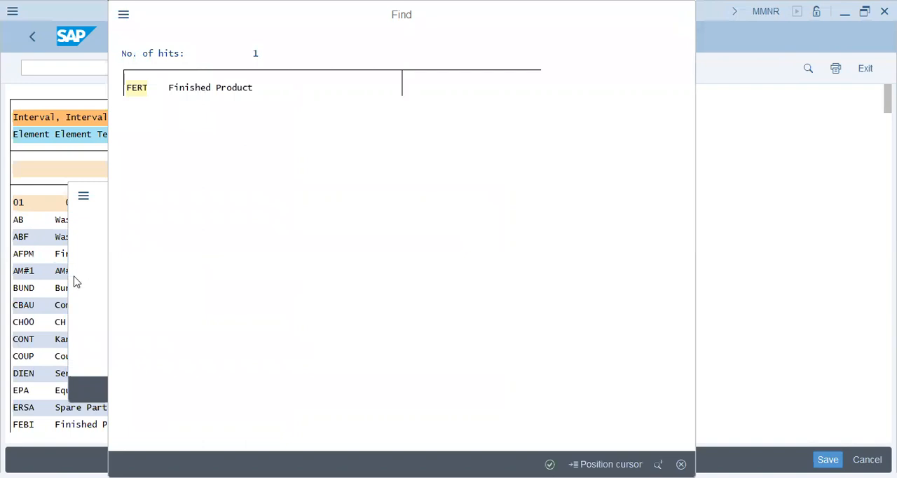
- Examine which number range group contains FERT and which intervals are assigned to that group
scroll(148, 197, up, 4)
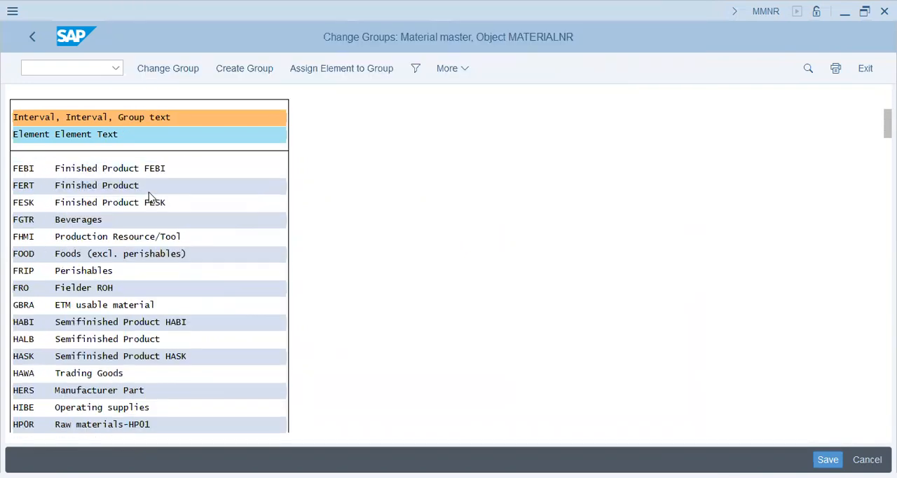
scroll(148, 197, up, 4)
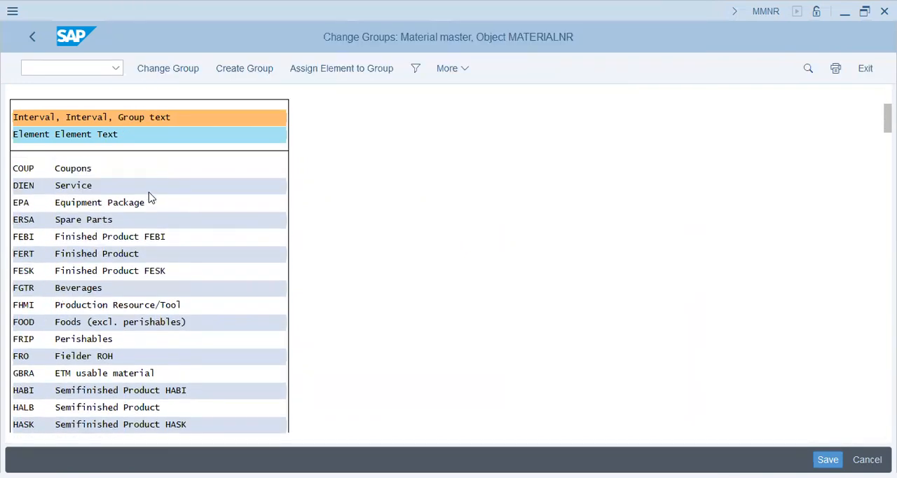
scroll(149, 197, up, 5)
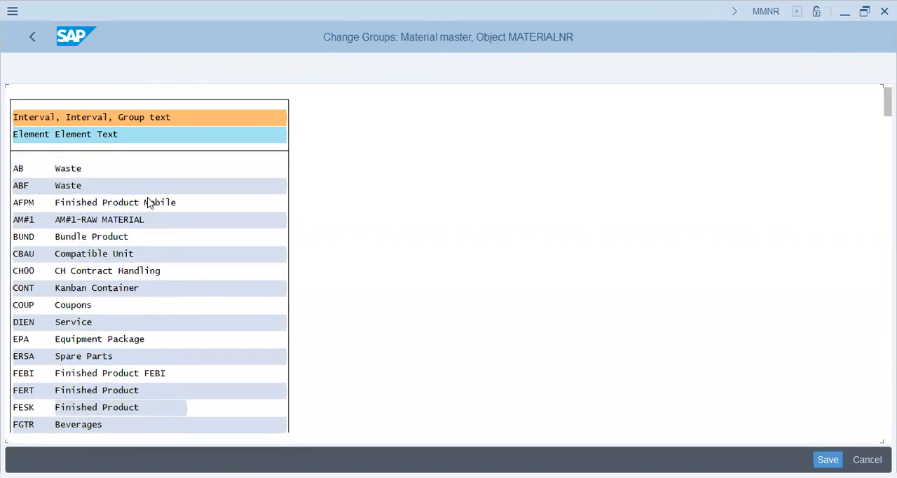
scroll(149, 202, up, 2)
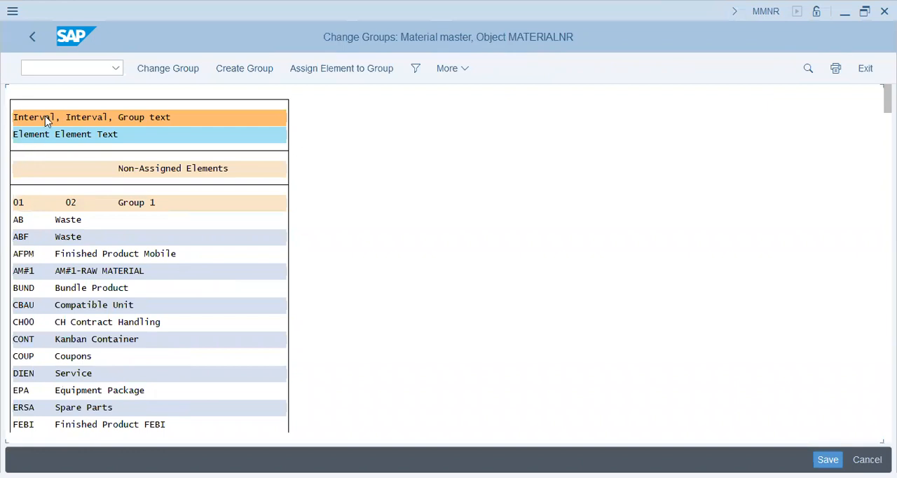
click(21, 202)
click(127, 208)
click(63, 222)
click(75, 204)
click(40, 123)
click(95, 118)
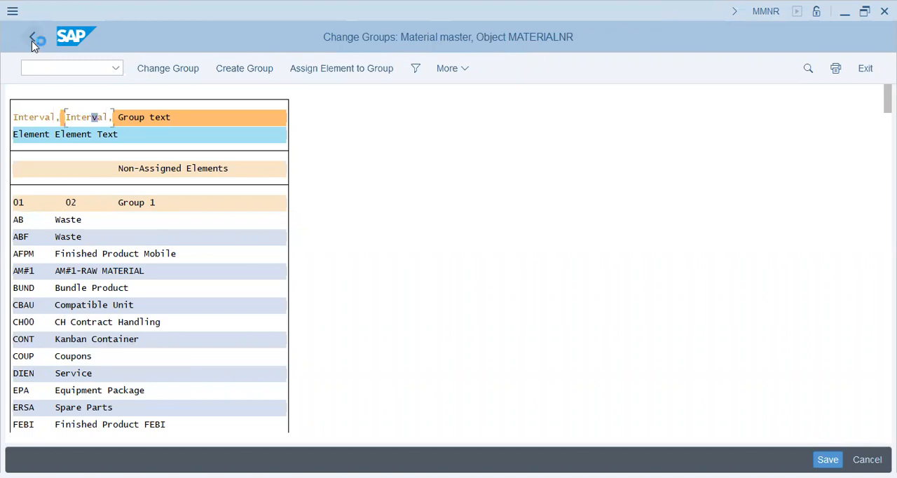
- Return to the IMG structure, collapse Basic Settings and open Define Material Groups under Settings for Key Fields
click(32, 38)
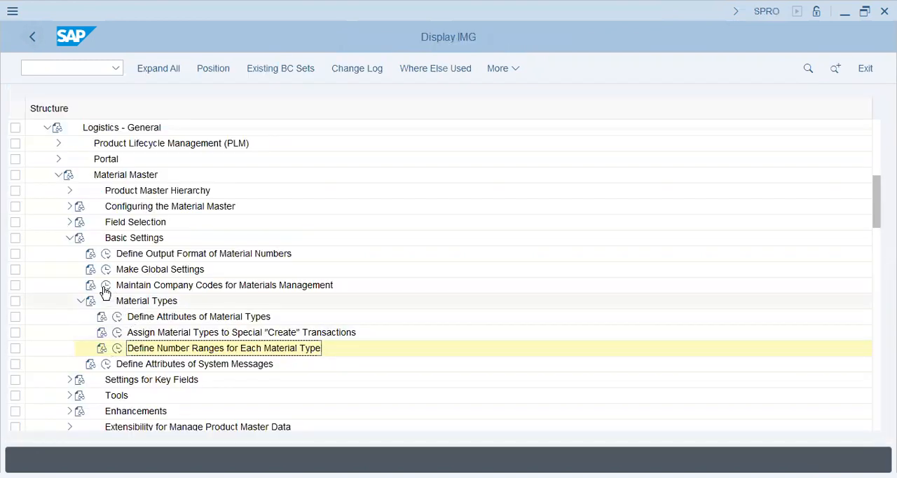
click(81, 304)
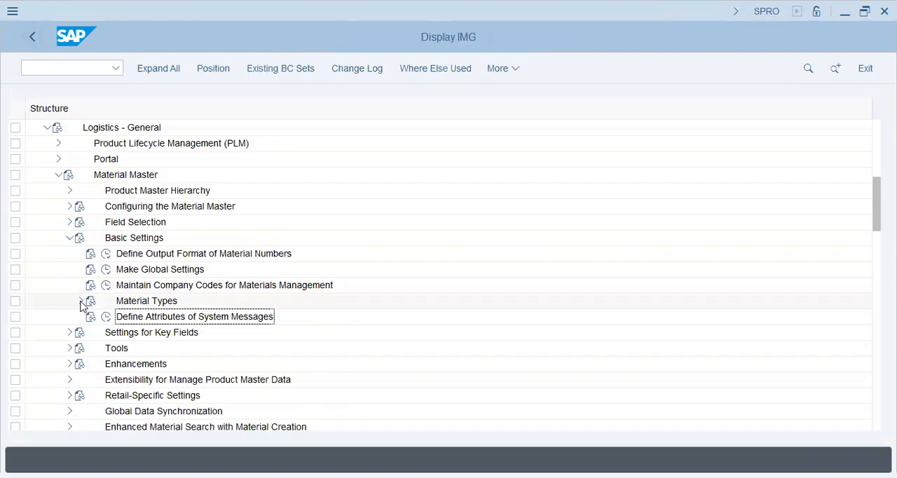
click(68, 239)
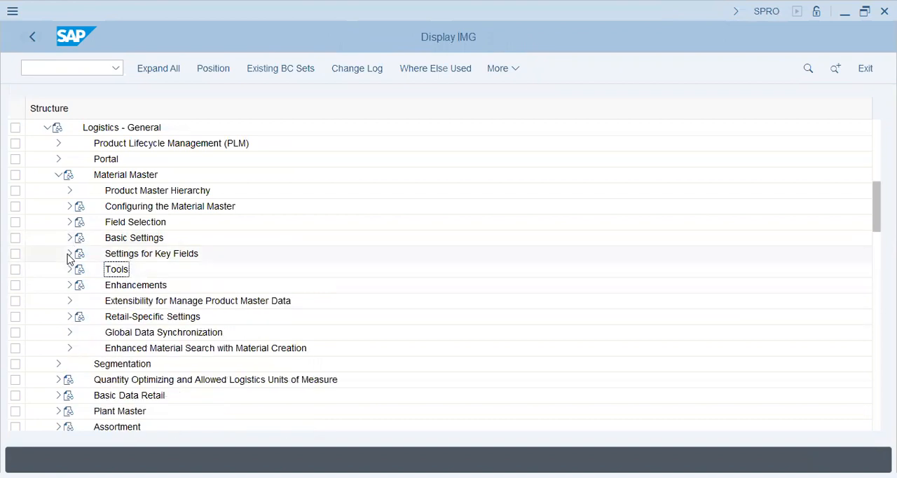
click(69, 253)
click(190, 238)
click(118, 223)
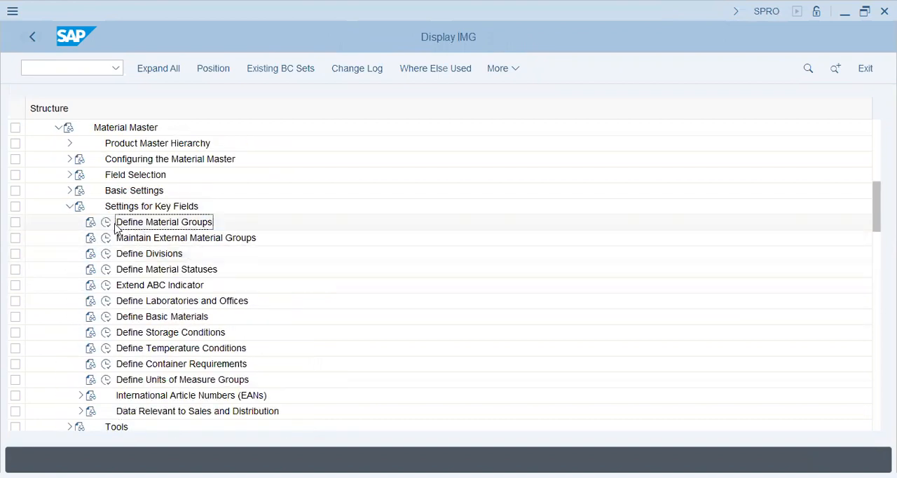
click(106, 222)
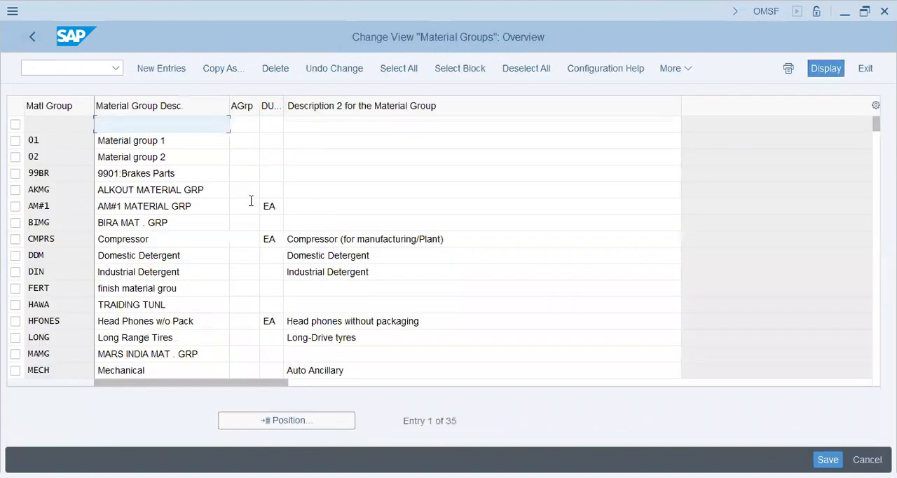
- Examine the existing material groups and their descriptions, including the detergent, headphone and carton packaging groups
click(245, 204)
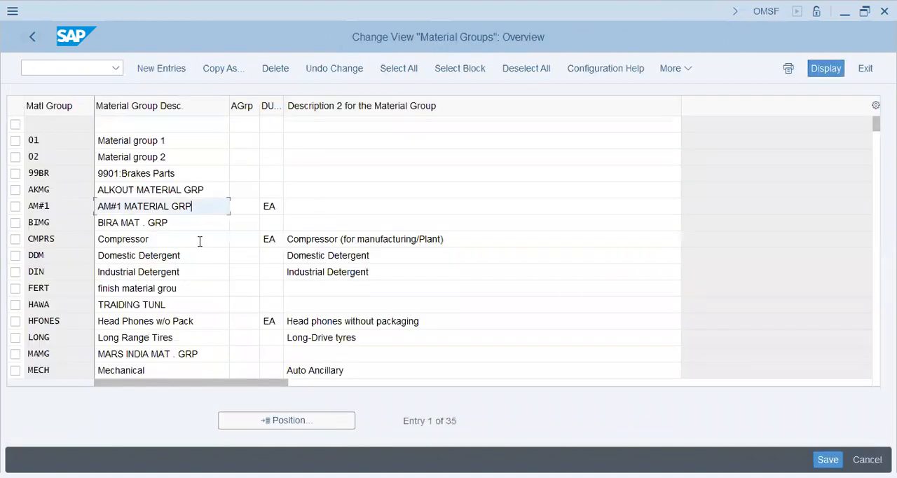
click(199, 239)
drag(206, 256, 111, 257)
drag(206, 325, 90, 334)
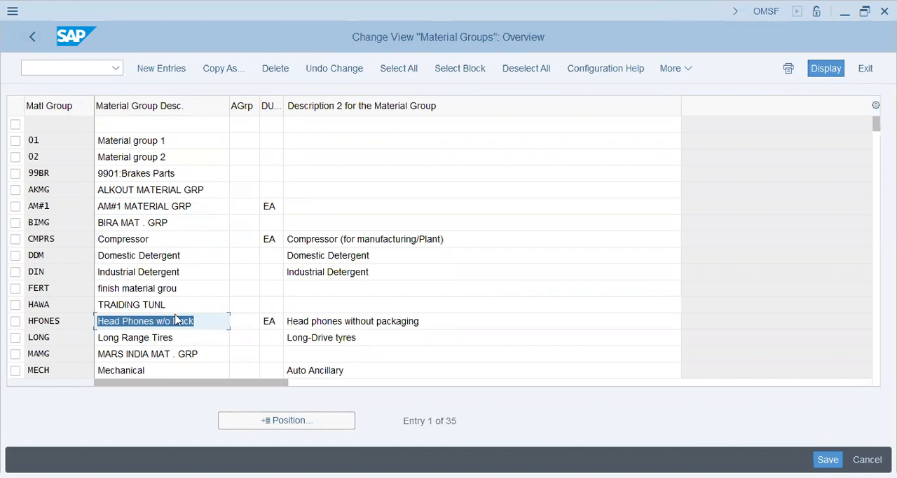
click(165, 272)
key(Page_Down)
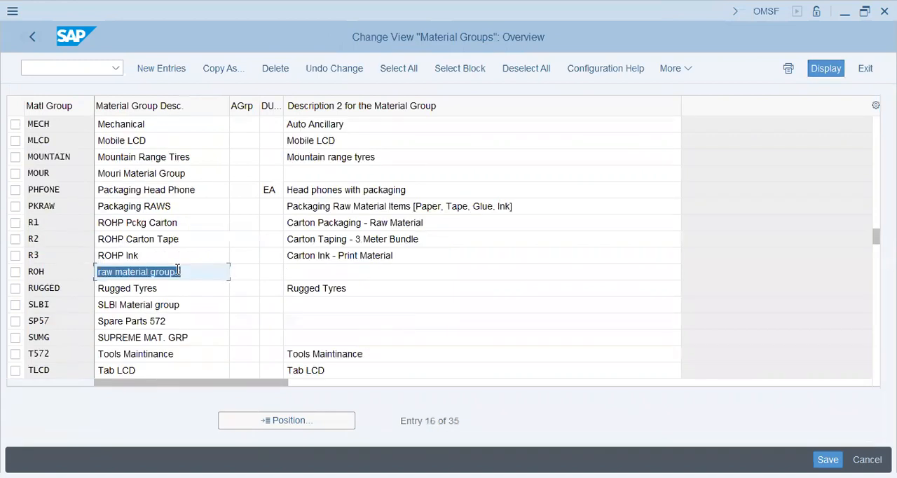
click(165, 223)
drag(298, 223, 382, 233)
mouse_move(304, 243)
mouse_down()
mouse_move(382, 245)
mouse_move(295, 261)
mouse_up()
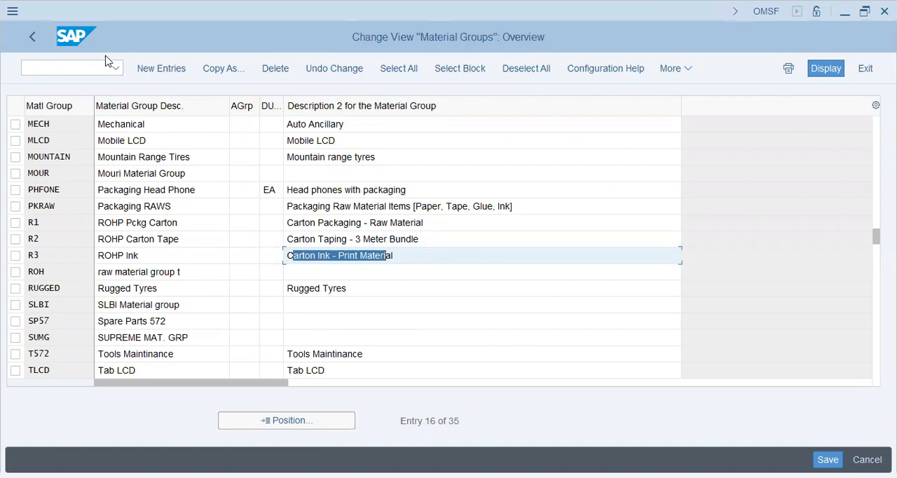
- Start a new material group entry with the code AARM
click(161, 70)
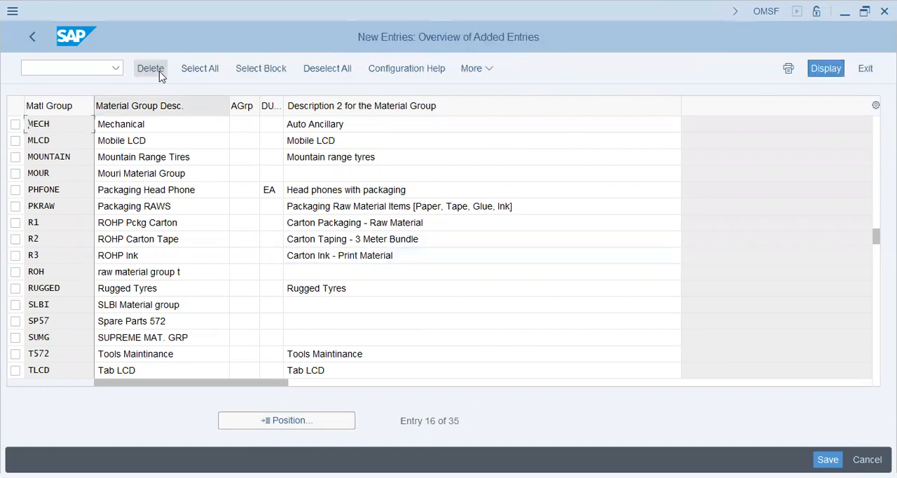
text(AA42)
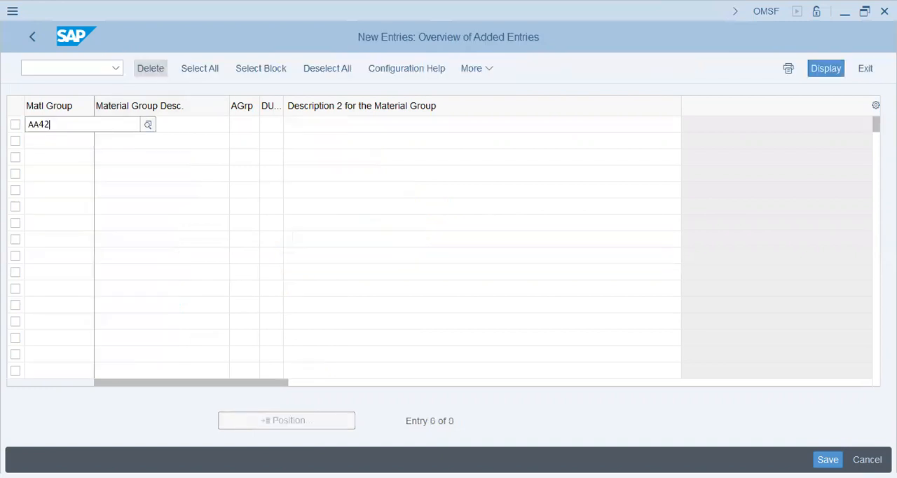
key(Tab)
key(shift+Tab)
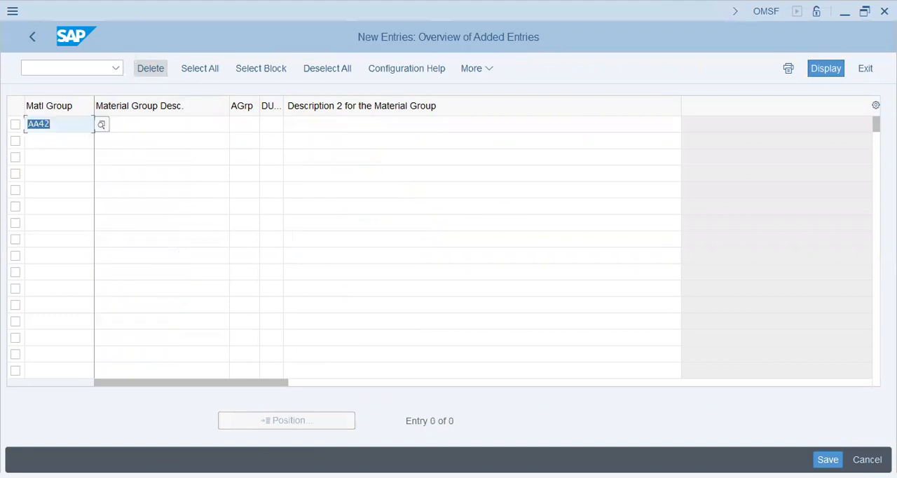
text(AARM)
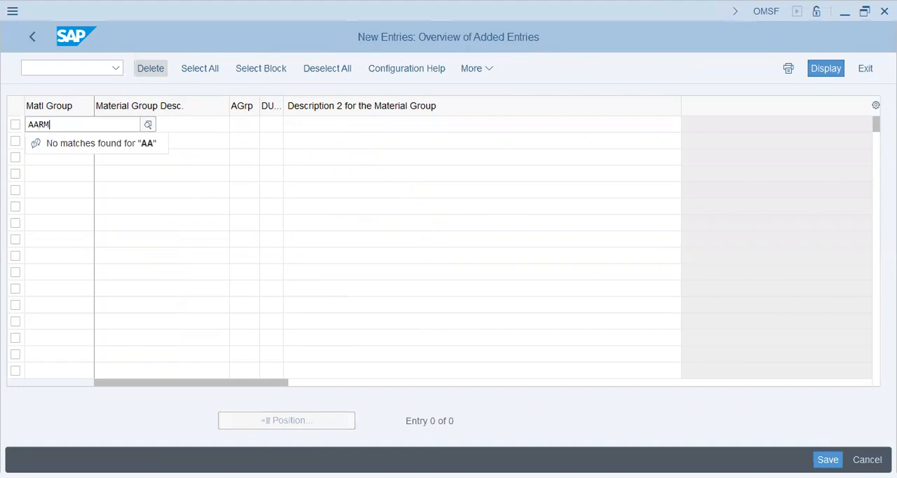
- Enter "ROH AA42" as the material group description of AARM
key(Tab)
text(aaroh)
key(BackSpace)
key(BackSpace)
key(BackSpace)
text(ROH AA)
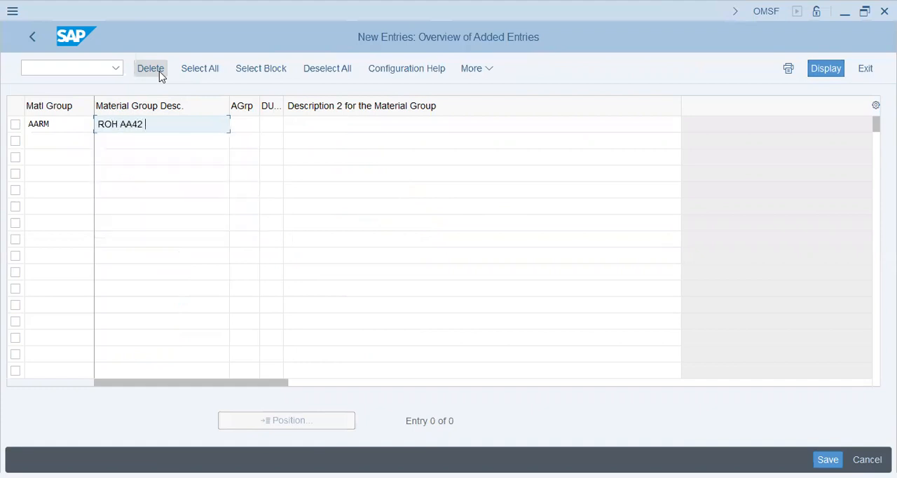
text(42)
- Enter "Raw Material for AA42" as AARM's second description, leaving the authorization group and default unit blank, and confirm the entry
key(Tab)
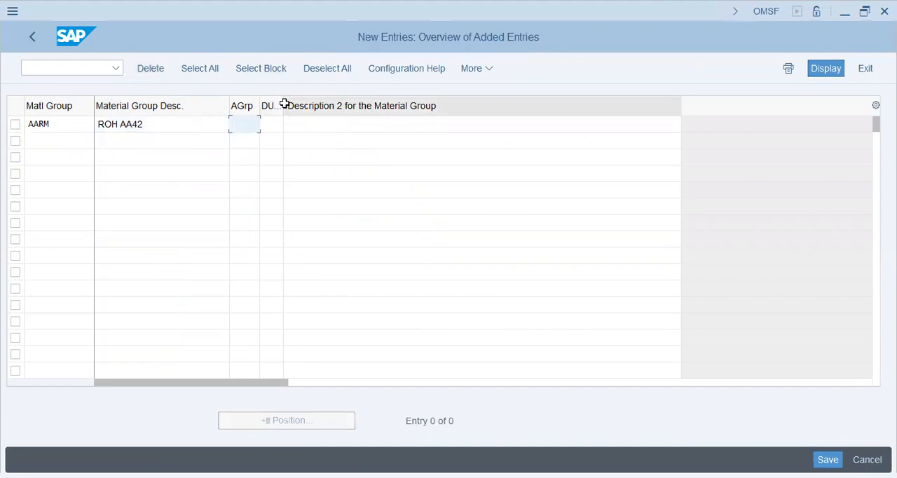
key(Tab)
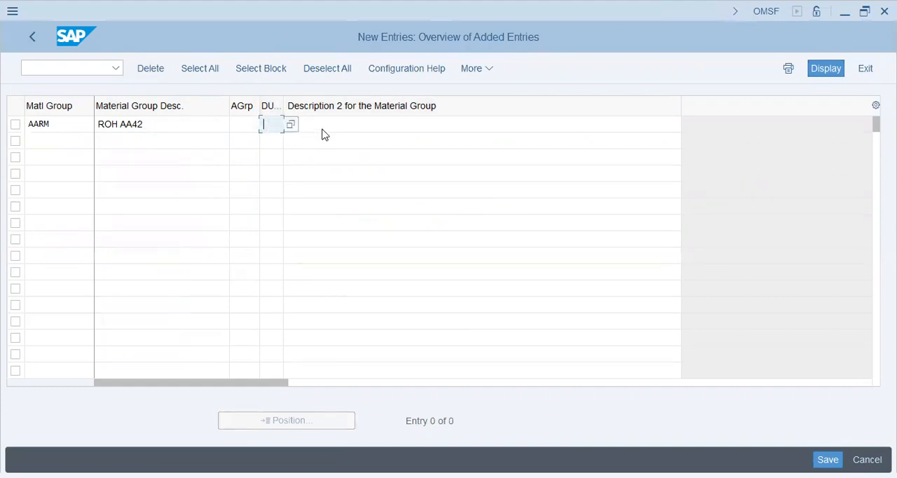
key(Tab)
text(Raw Material for AA42)
key(Return)
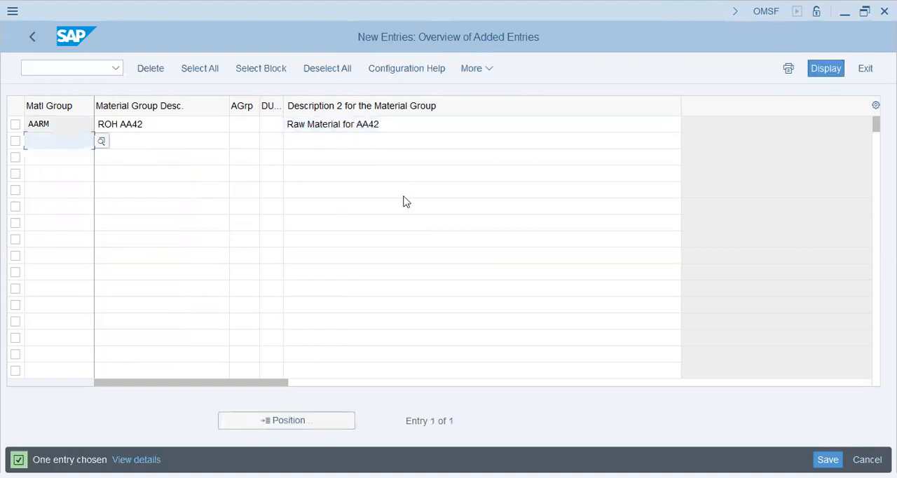
- Save the new material group AARM, accept the transport request, and return to the Material Master configuration tree
key(ctrl+s)
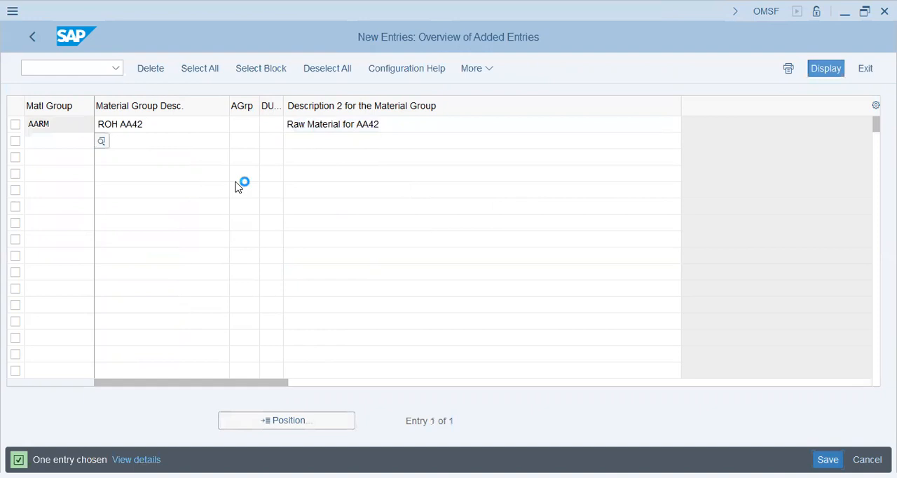
click(297, 304)
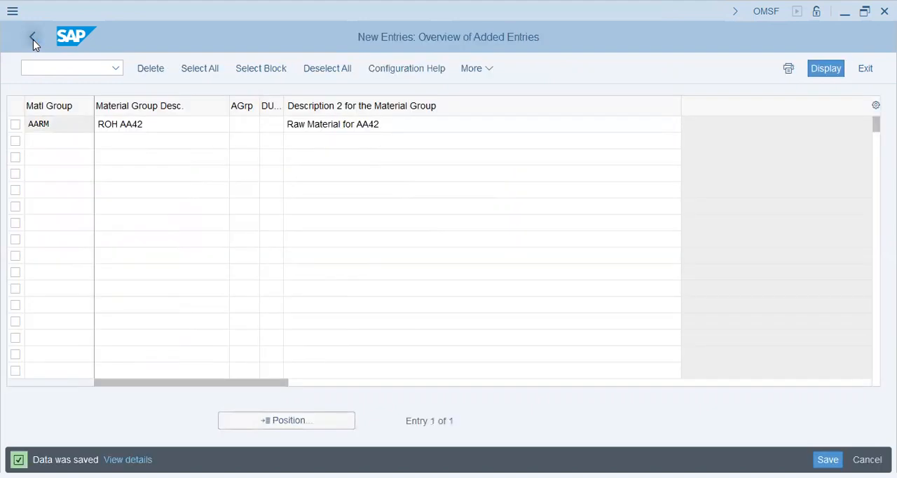
click(33, 40)
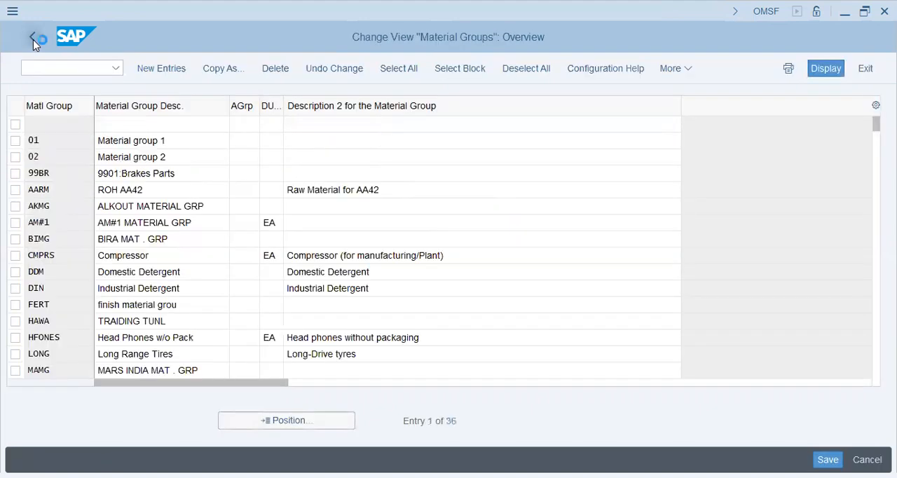
click(33, 40)
- Open Maintain External Material Groups and examine the existing codes and descriptions through to the last entry
click(137, 255)
click(140, 269)
click(136, 240)
click(106, 238)
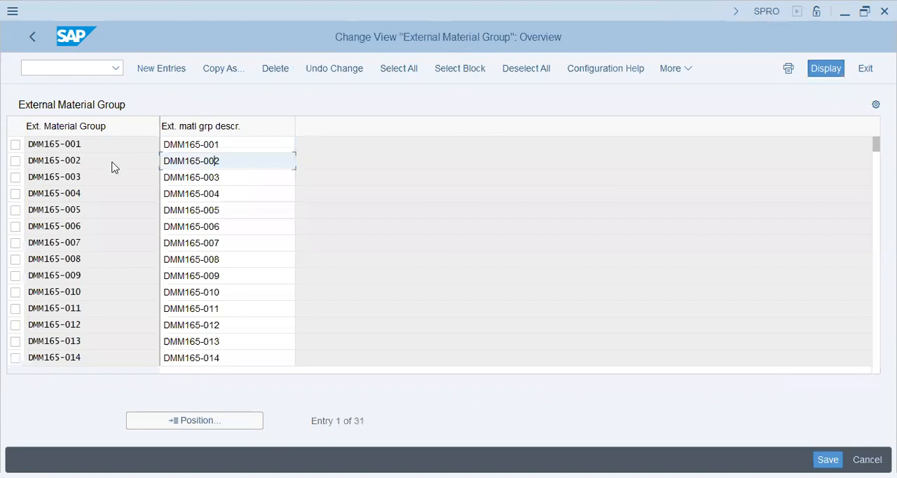
click(108, 163)
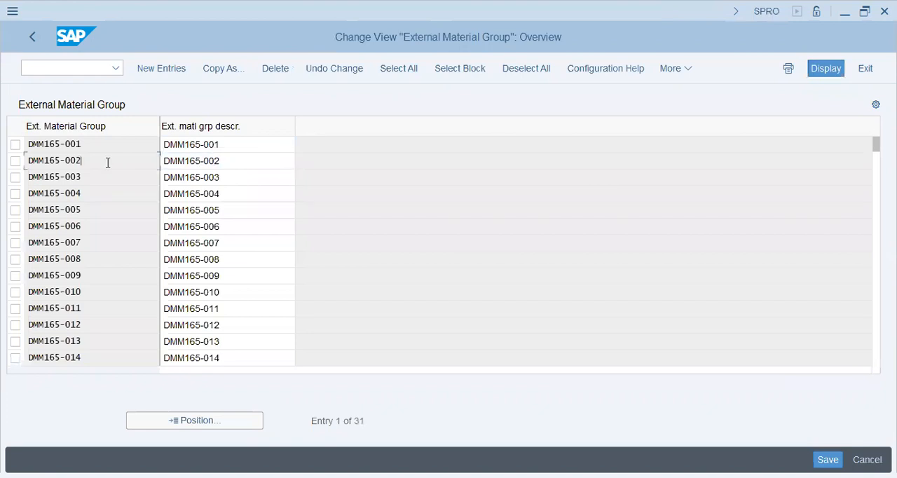
scroll(72, 298, down, 3)
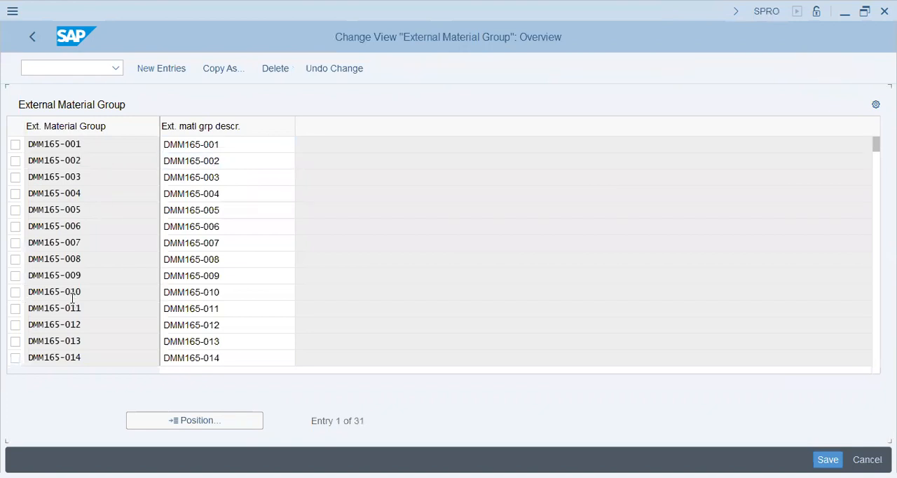
scroll(72, 303, down, 3)
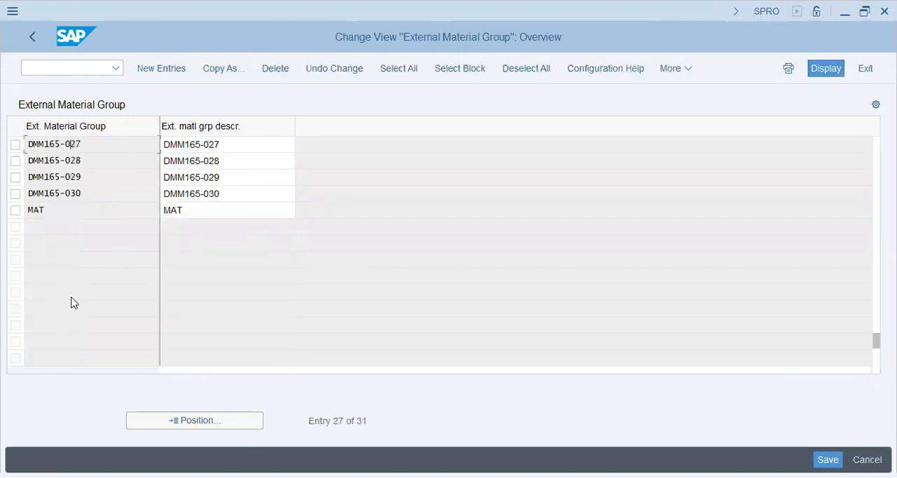
double_click(260, 194)
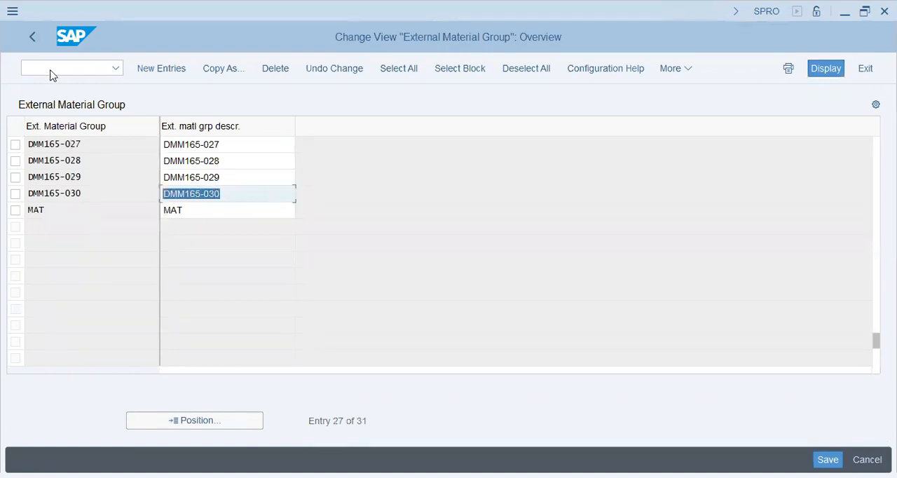
drag(96, 197, 12, 196)
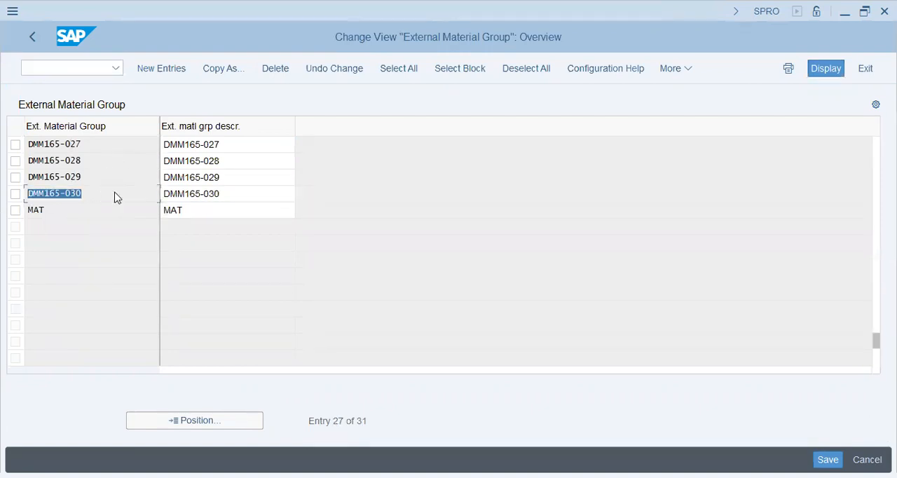
- Start a new external material group entry with the code AA42-Ply-766
click(162, 68)
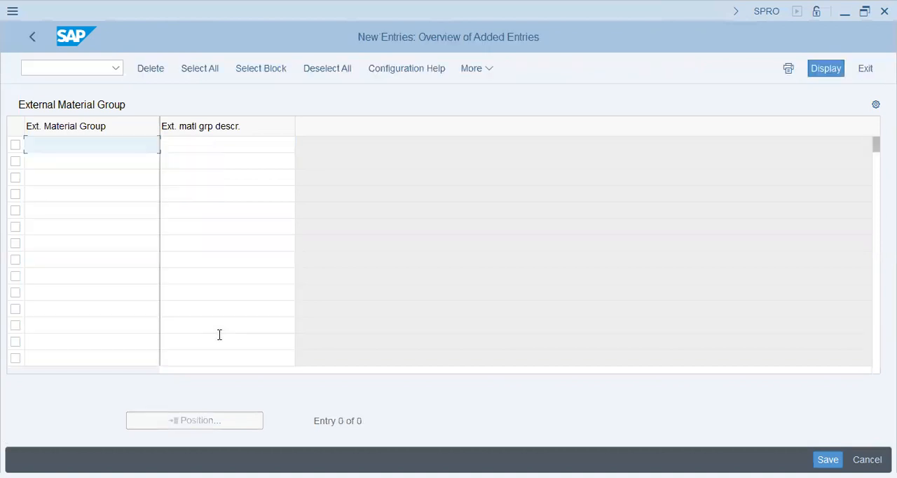
text(AA423)
key(Tab)
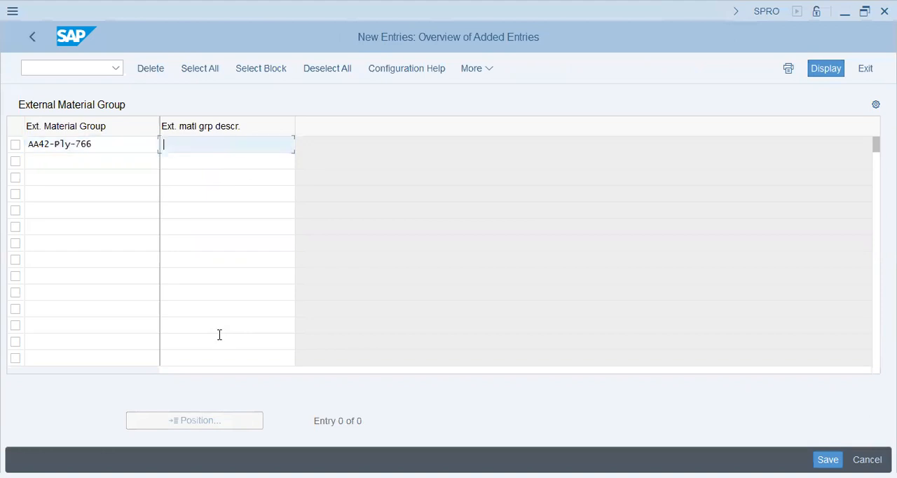
- Enter "Ply-766" as the external material group's description, save the entry, and return to the configuration tree
key(shift+Tab)
key(ctrl+c)
key(Tab)
key(ctrl+v)
key(shift+Home)
key(BackSpace)
key(Return)
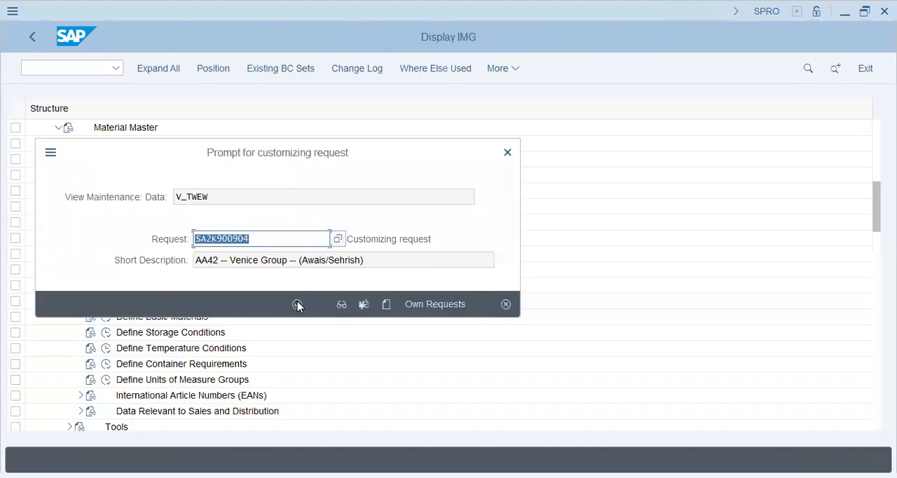
click(297, 304)
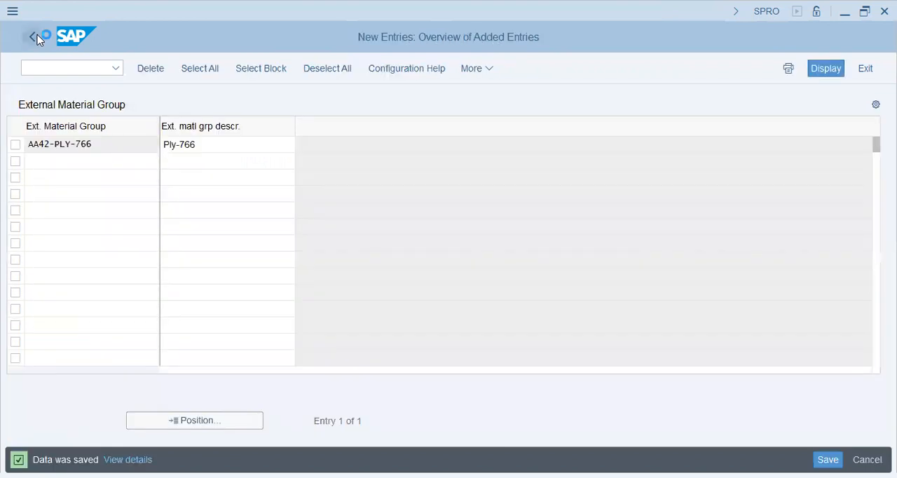
click(33, 36)
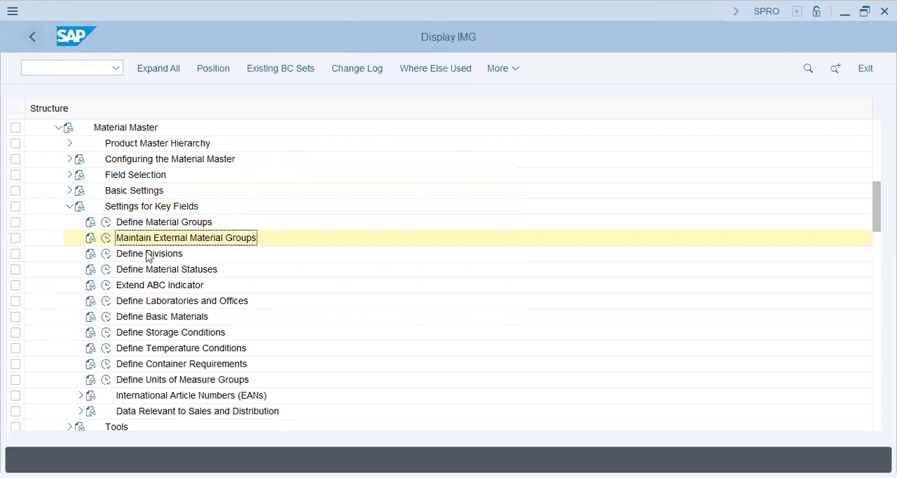
- Open Define Divisions, examine the existing division codes and names, and return to the configuration tree
click(94, 255)
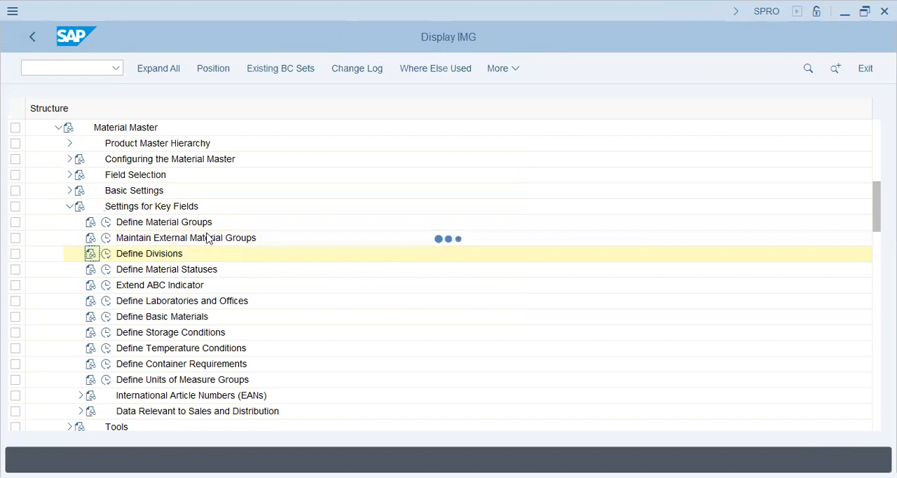
key(Escape)
click(106, 254)
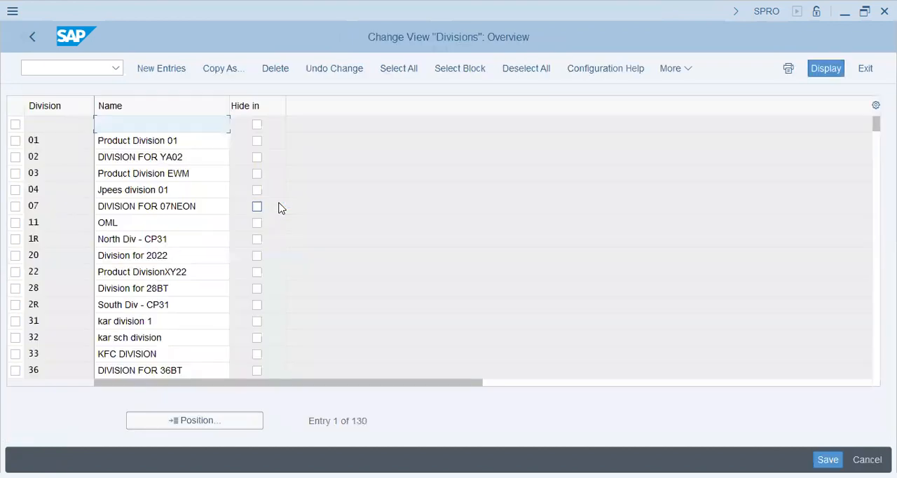
click(157, 153)
click(155, 288)
click(151, 320)
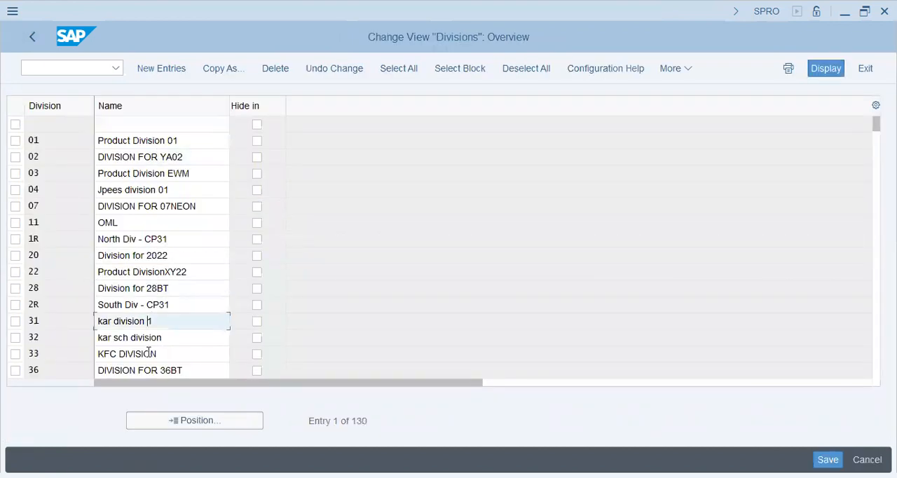
click(150, 354)
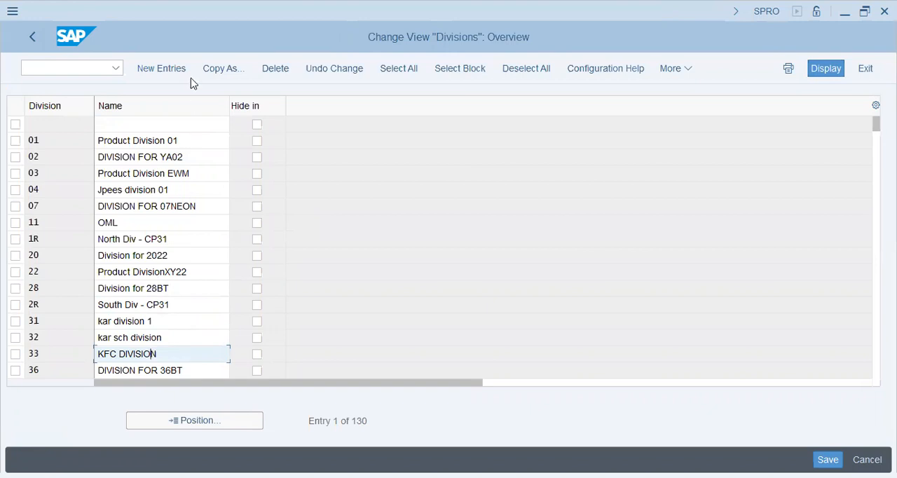
click(28, 44)
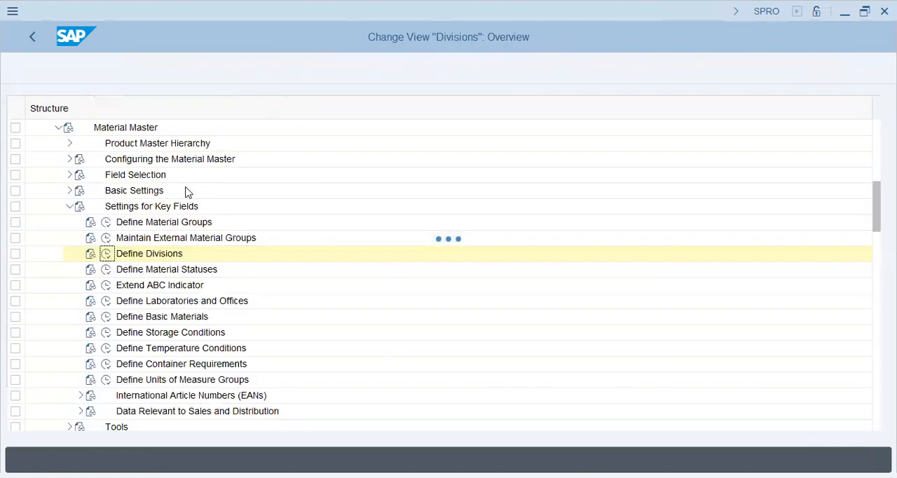
- Open Define Material Statuses, examine the blocking and usage statuses with their descriptions, and return to the configuration tree
click(123, 273)
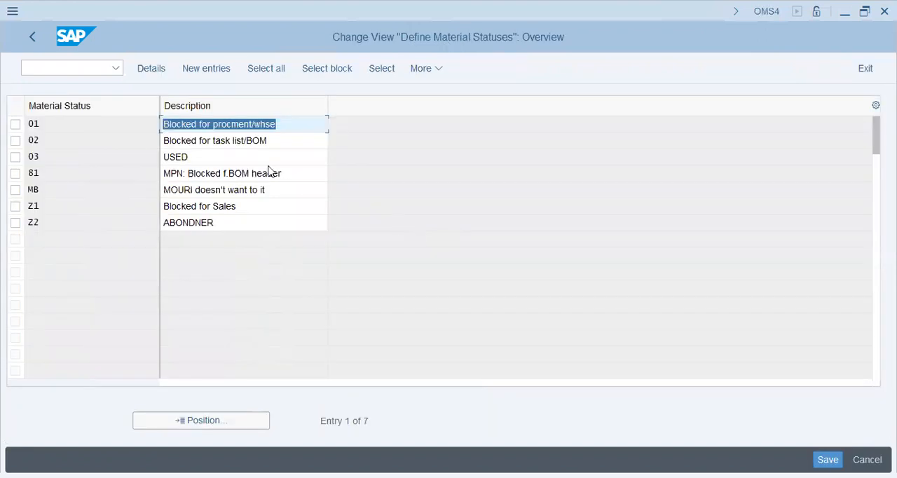
click(219, 142)
click(306, 130)
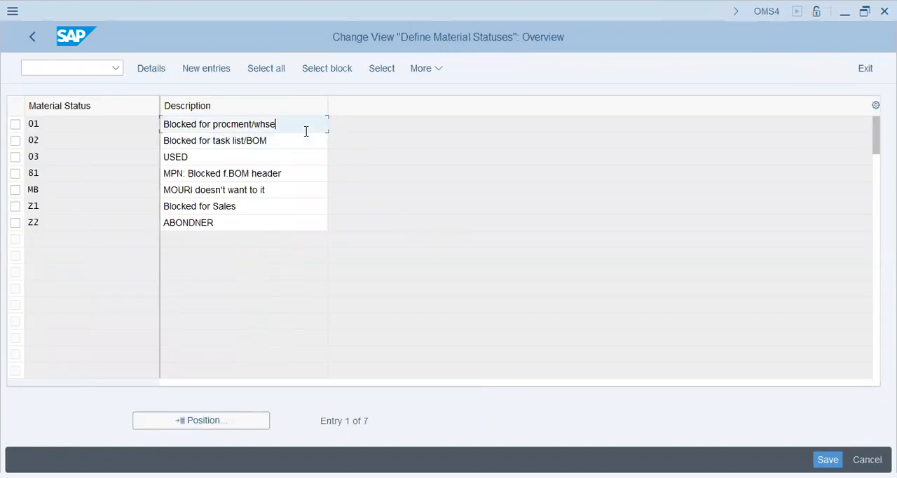
click(289, 175)
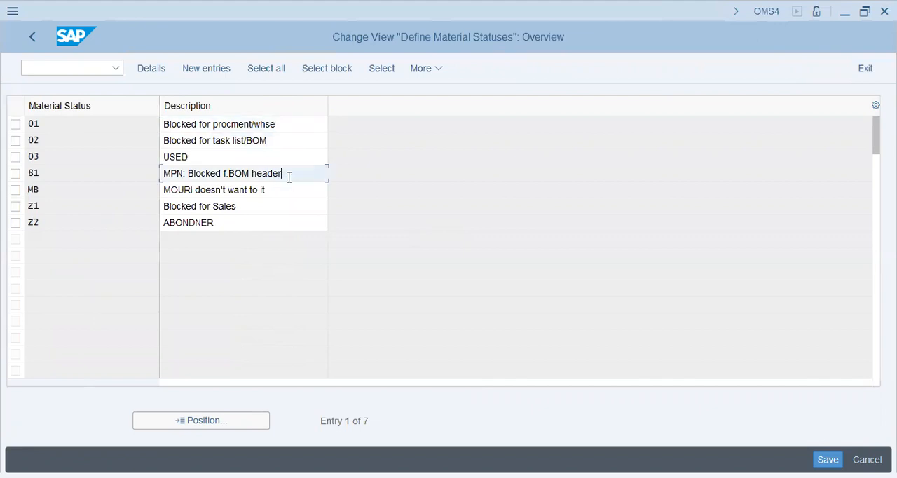
click(245, 208)
click(245, 224)
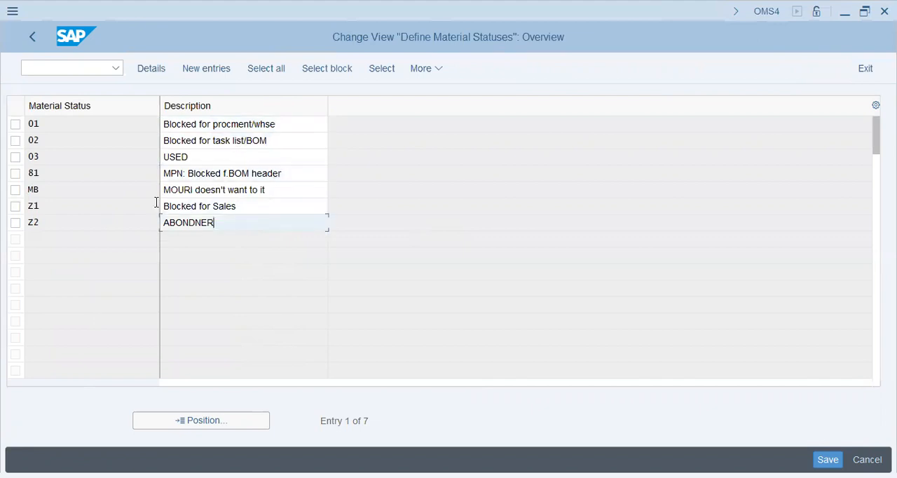
click(231, 178)
drag(187, 124, 122, 138)
drag(189, 155, 86, 154)
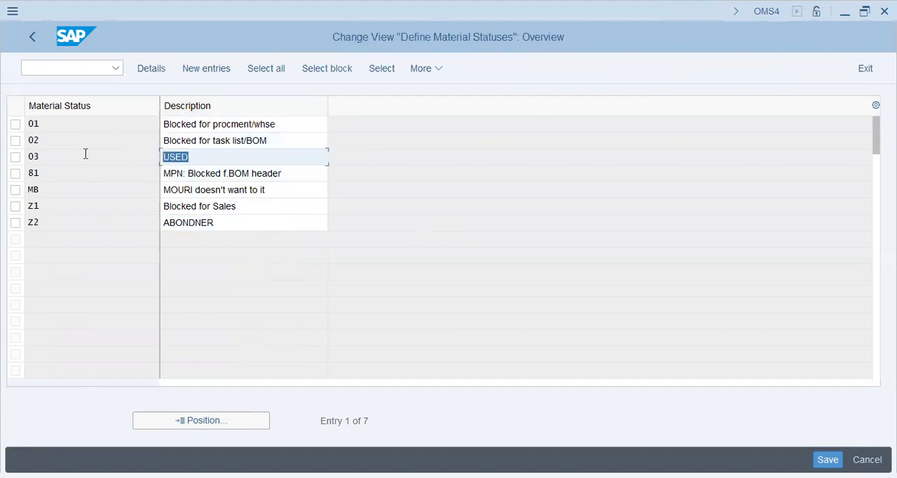
click(274, 180)
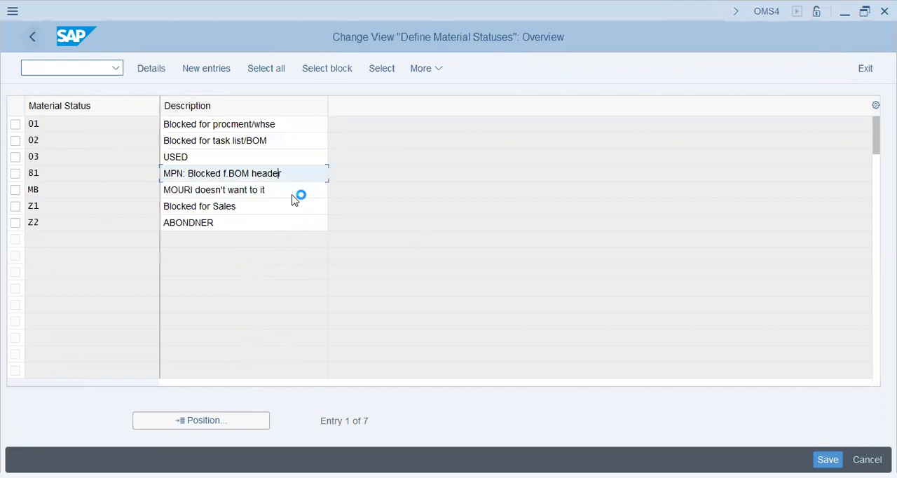
key(F3)
- Open Define Basic Materials to check the table for the basic material field, and return to the configuration tree
click(154, 301)
click(154, 316)
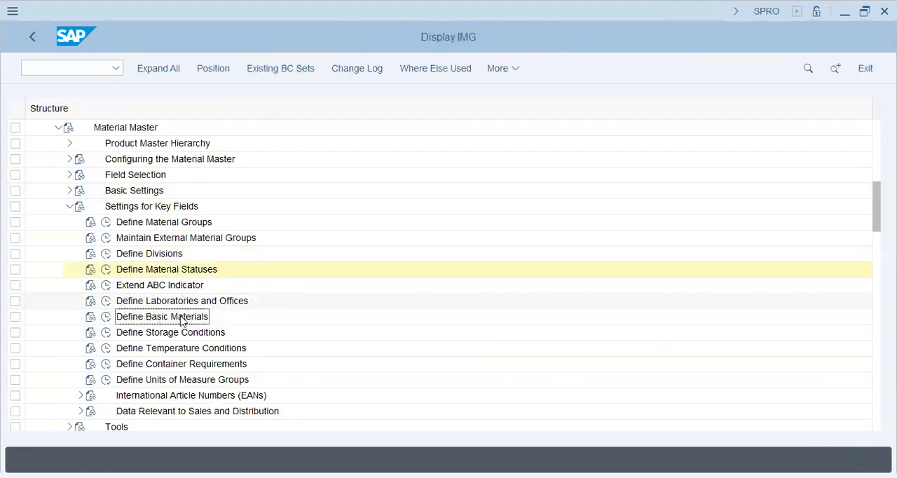
click(106, 317)
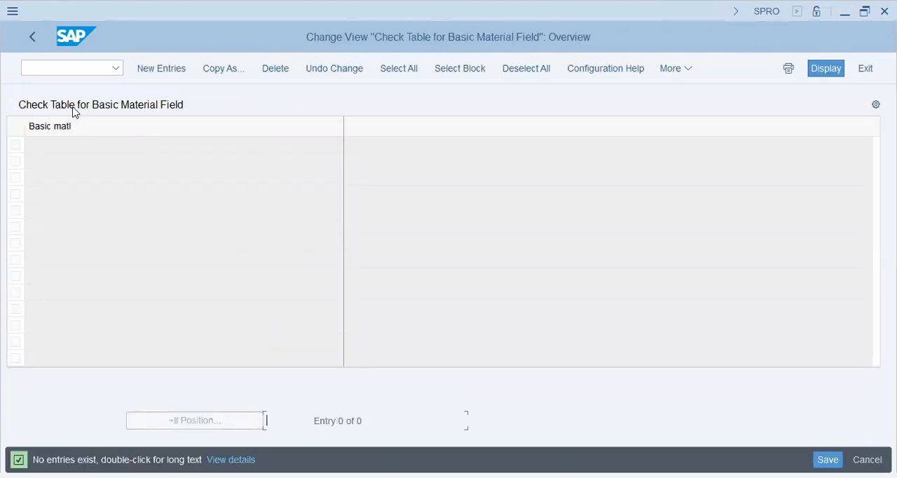
key(F3)
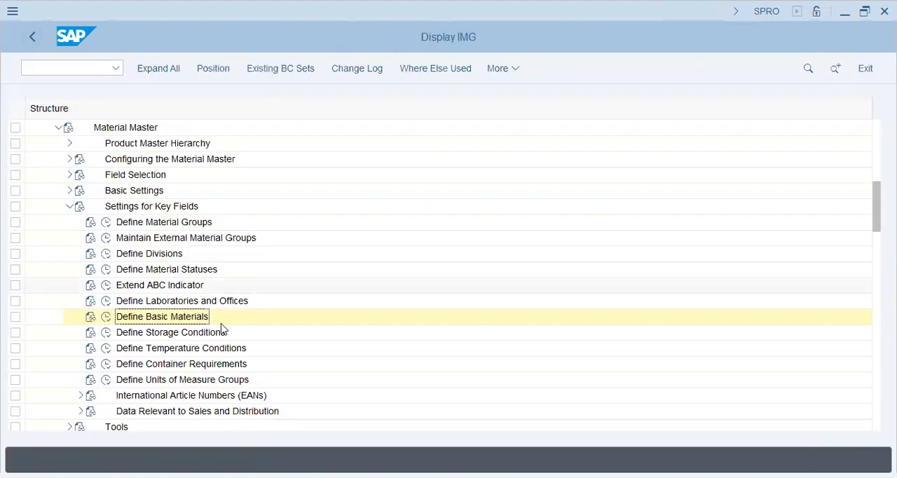
- Open Define Storage Conditions and examine the existing condition codes and their descriptions
click(106, 332)
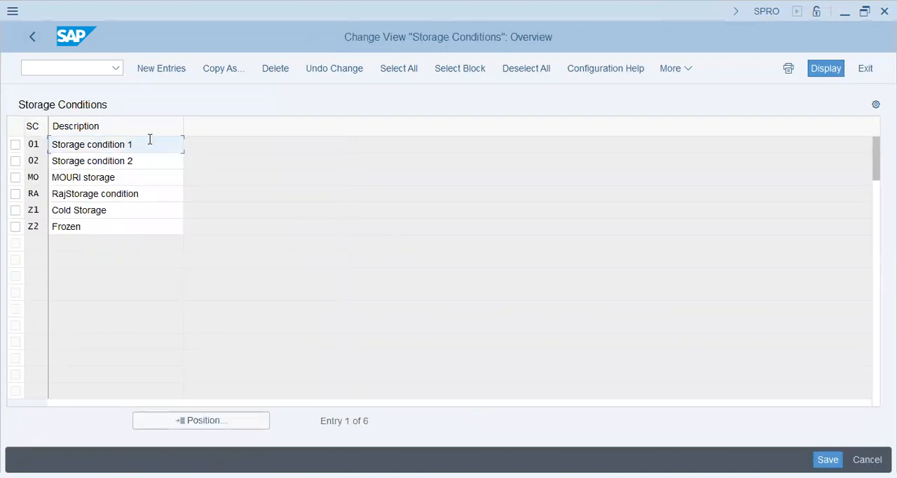
triple_click(128, 145)
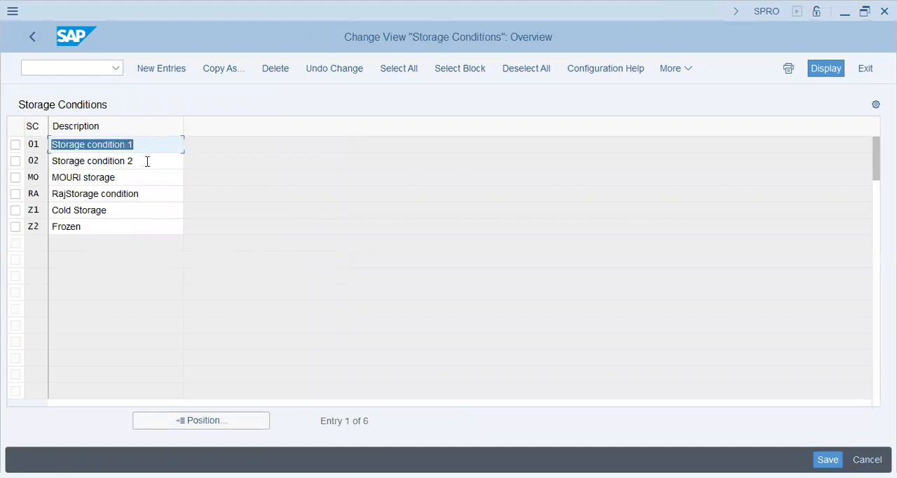
key(Down)
key(Down)
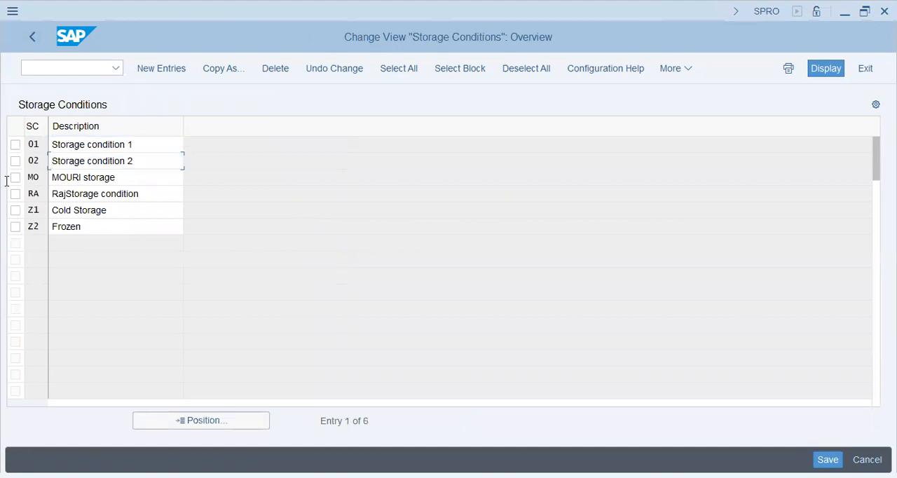
key(Down)
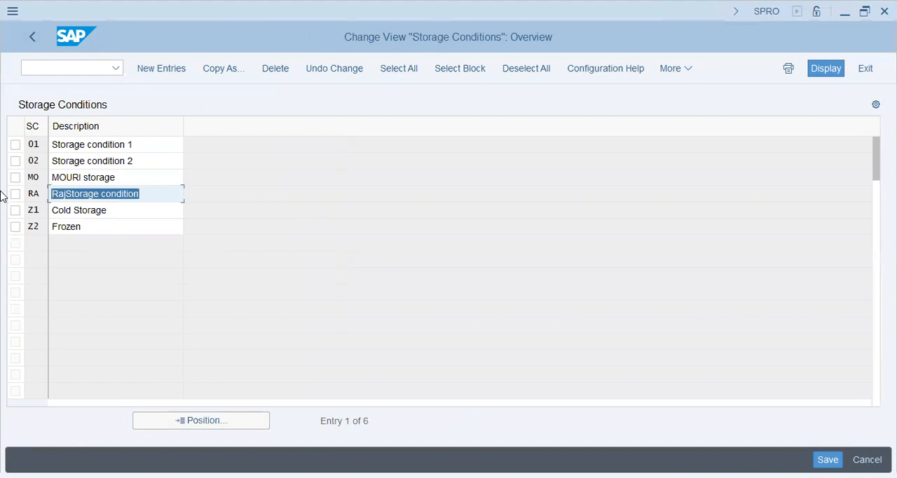
click(154, 195)
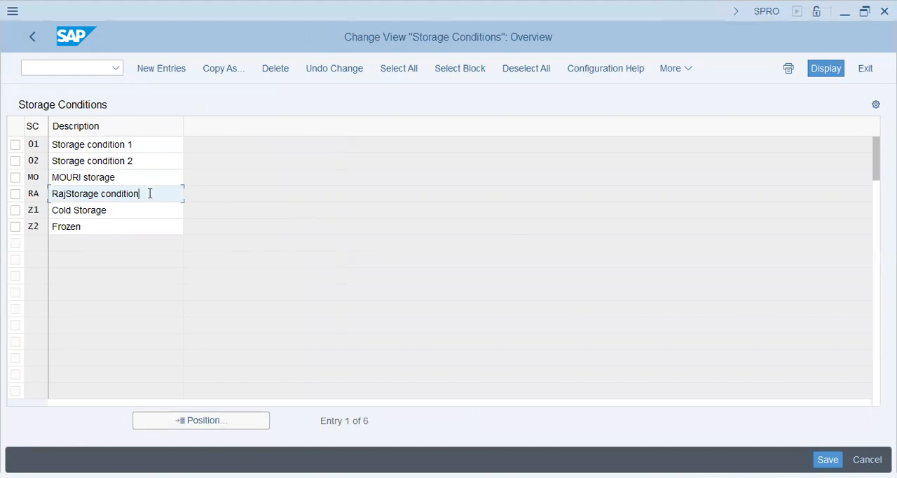
drag(150, 193, 38, 195)
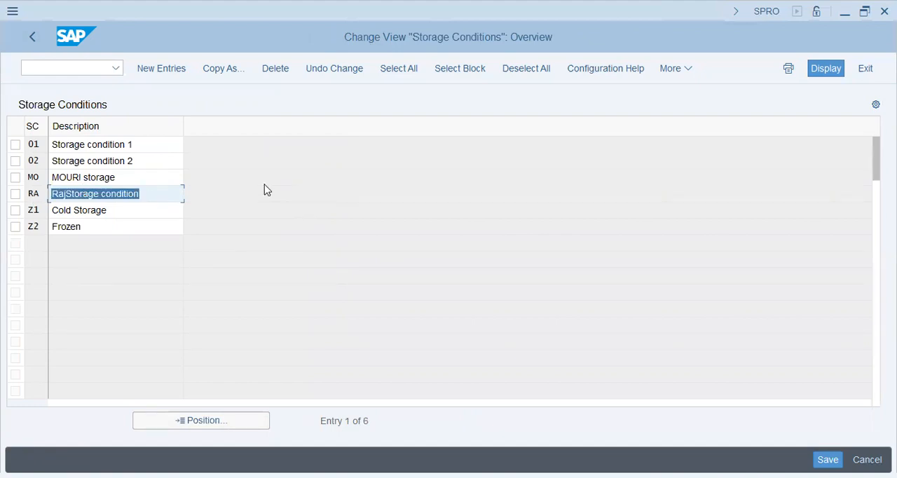
click(154, 161)
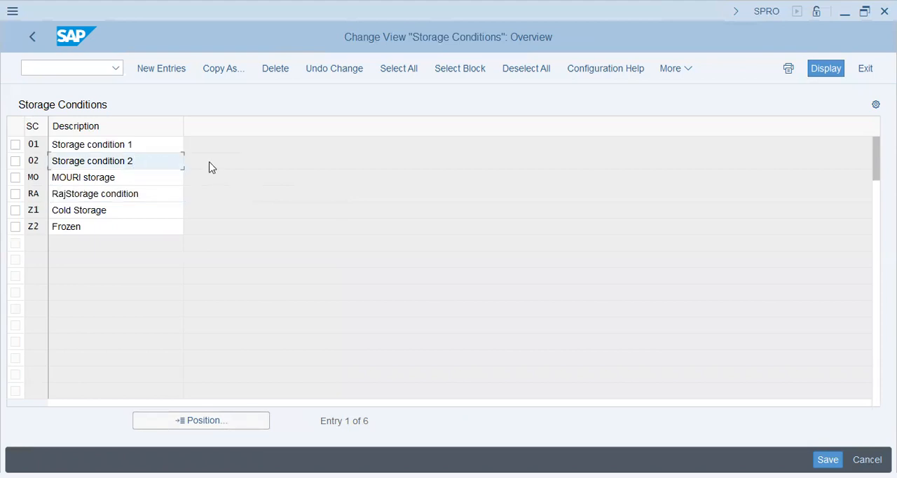
drag(152, 145, 41, 144)
drag(155, 145, 34, 145)
drag(140, 145, 32, 145)
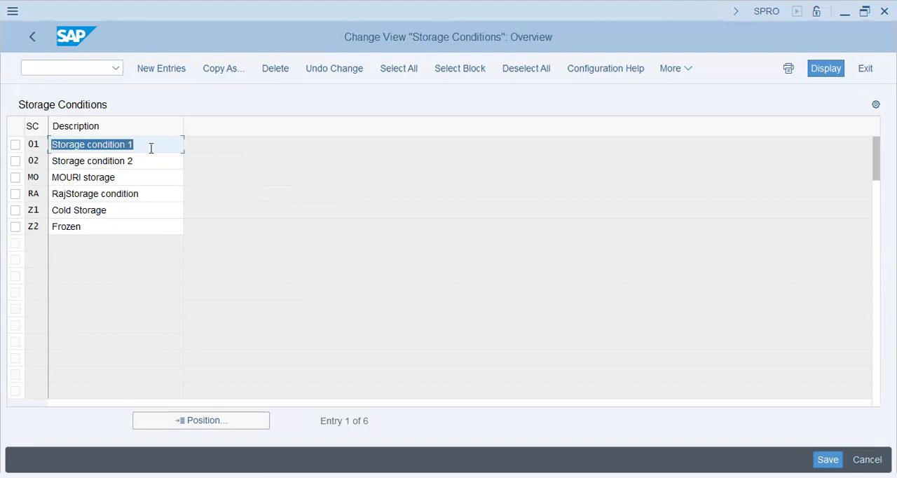
- Review the descriptions of storage conditions 01 and 02 and return to the configuration tree
click(150, 146)
drag(150, 146, 4, 145)
drag(145, 161, 2, 164)
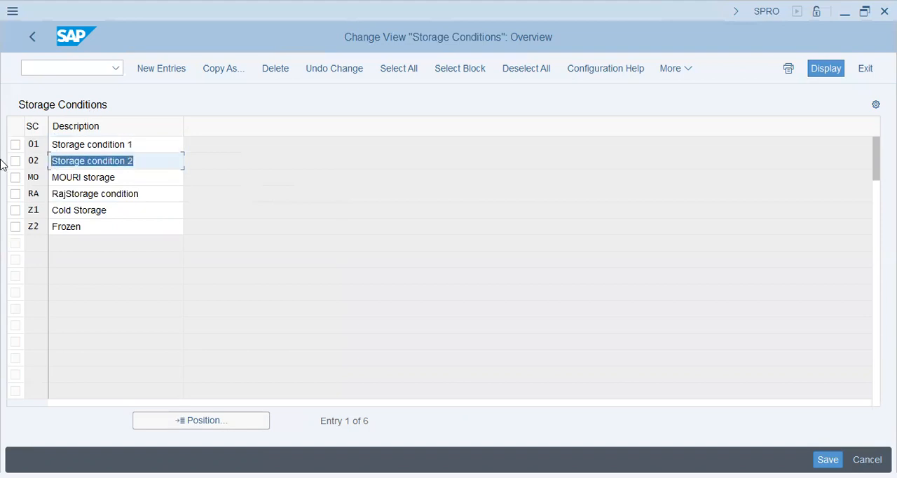
click(154, 161)
drag(156, 166, 20, 162)
click(128, 155)
click(142, 156)
click(34, 37)
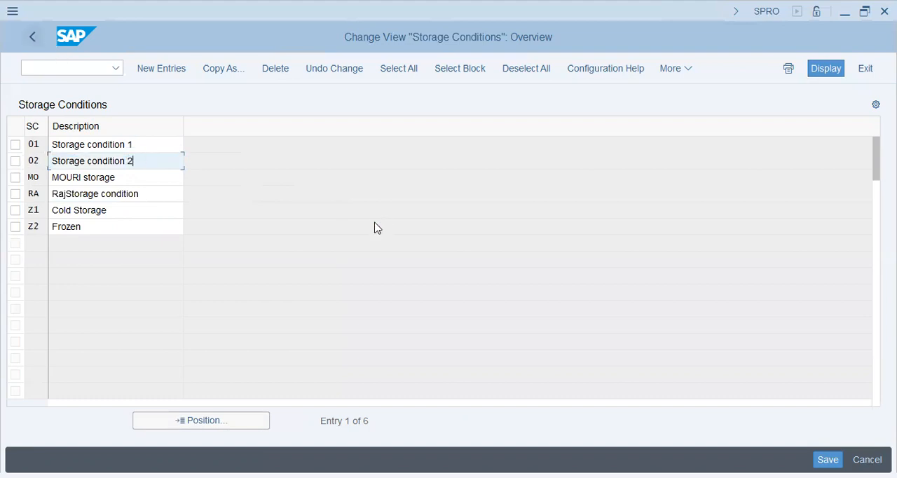
- Open Define Temperature Conditions, examine the existing condition codes and descriptions, and return to the configuration tree
click(173, 351)
click(106, 348)
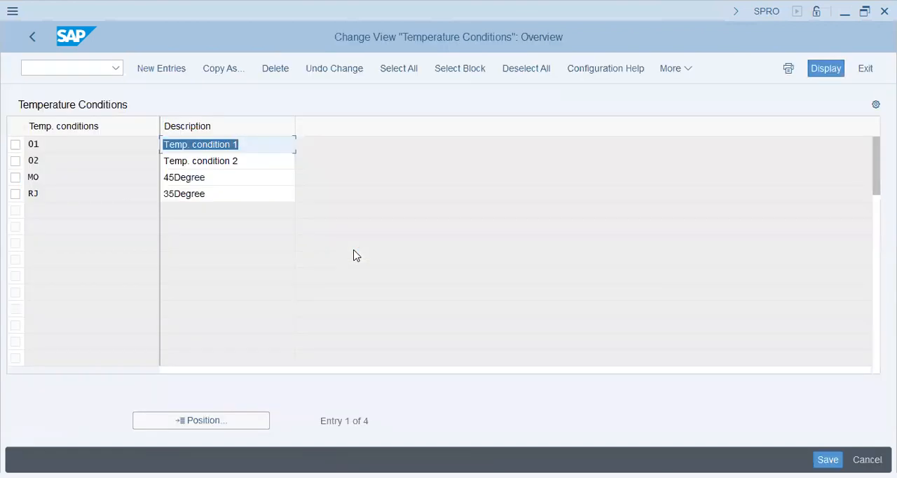
click(255, 183)
click(250, 194)
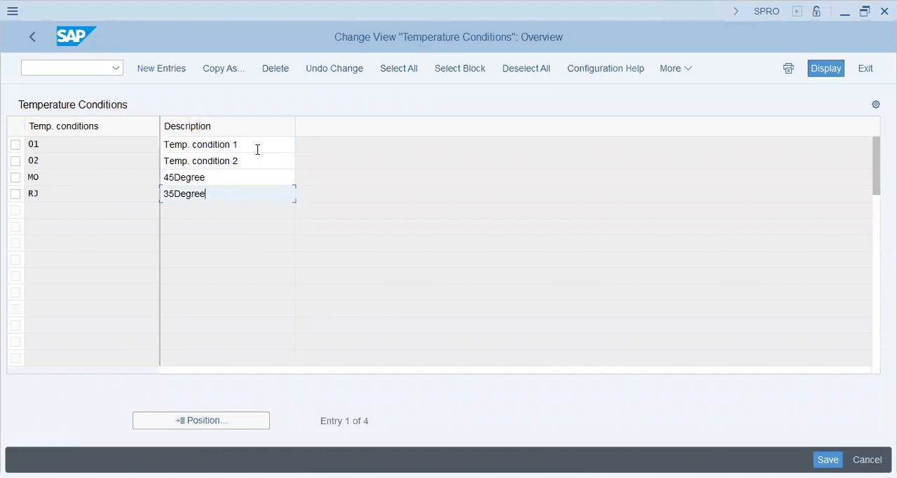
click(256, 147)
click(255, 164)
click(260, 192)
click(257, 178)
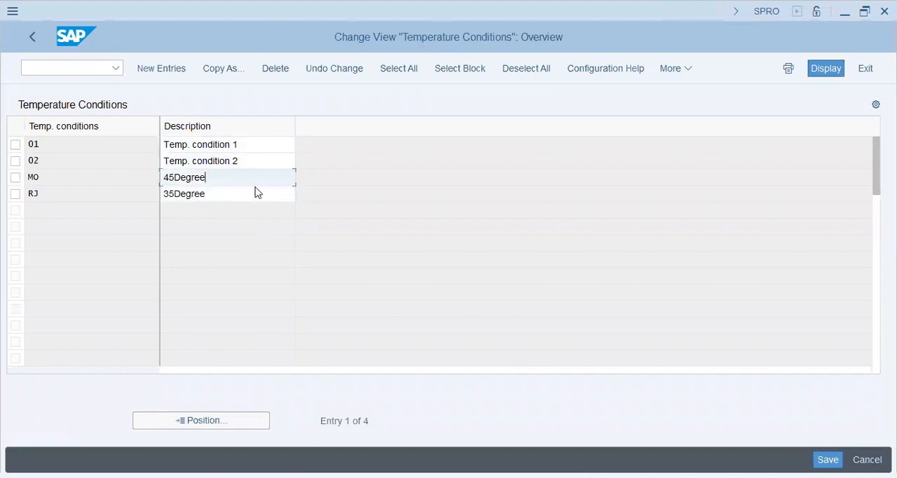
click(256, 193)
click(32, 36)
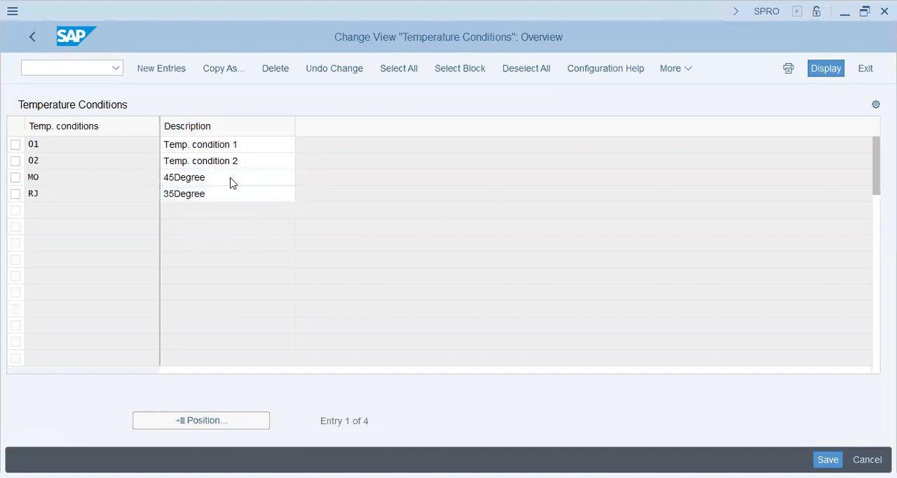
- Open Define Container Requirements, examine the existing requirement codes and descriptions, and return to the configuration tree
click(108, 367)
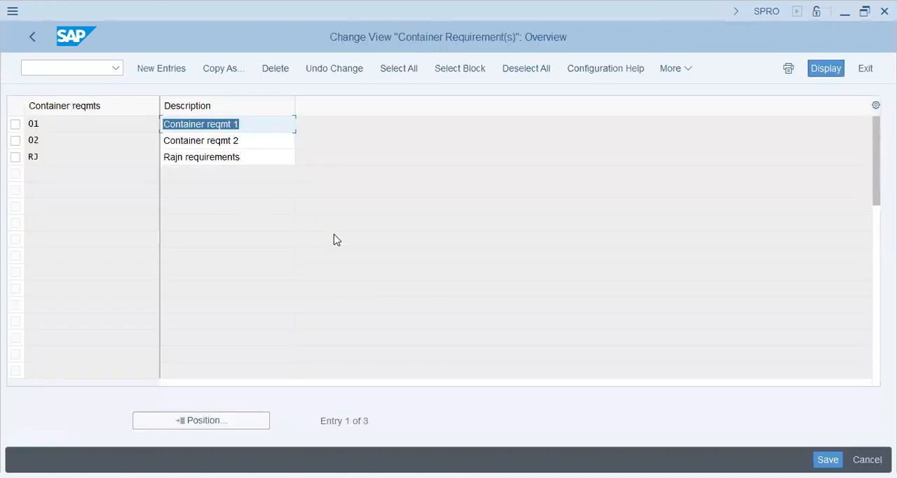
click(260, 158)
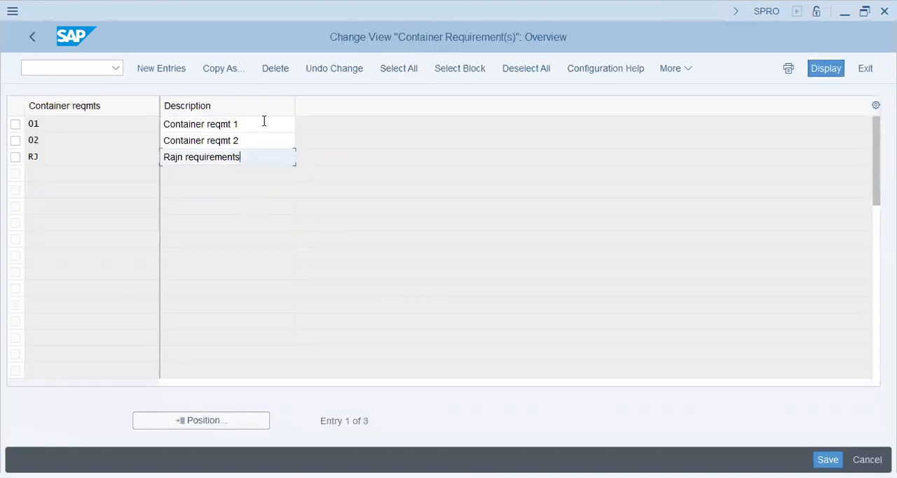
click(262, 123)
click(272, 135)
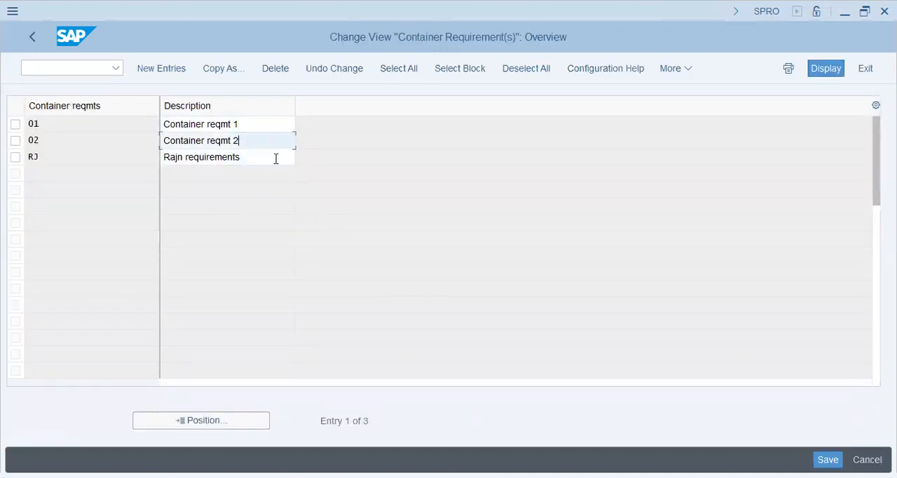
click(276, 159)
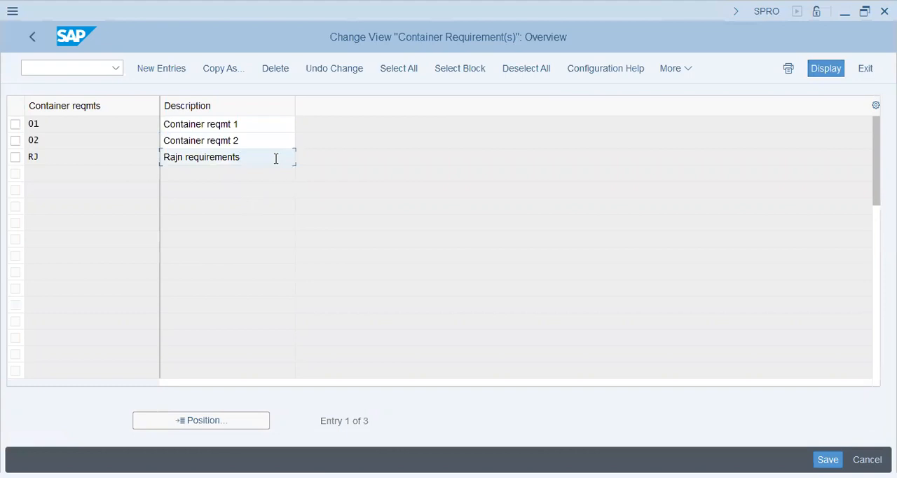
click(280, 140)
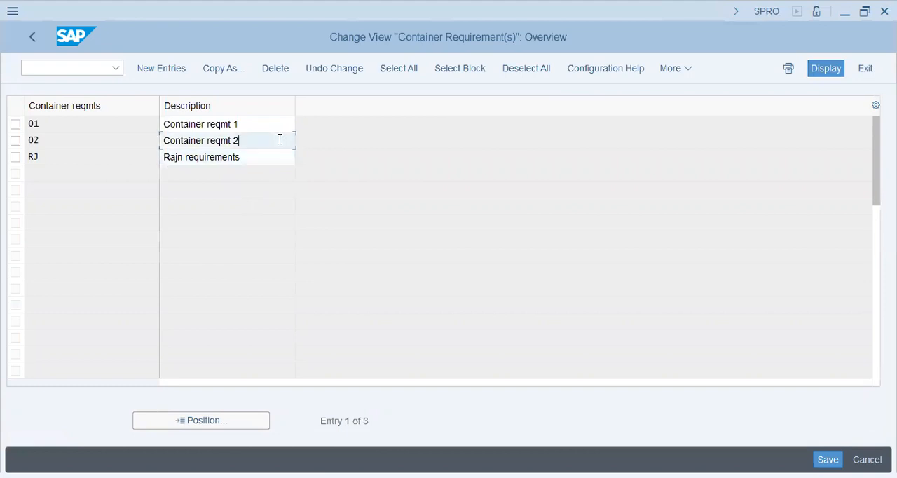
click(280, 159)
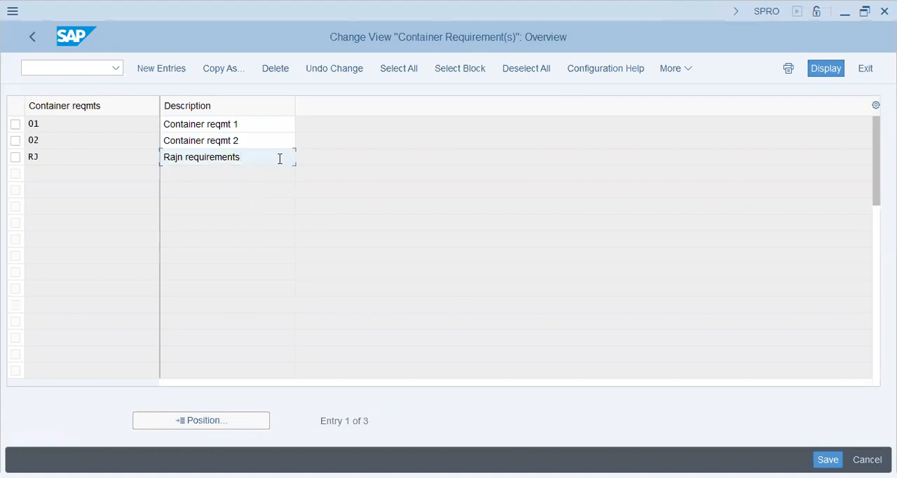
click(223, 123)
click(221, 140)
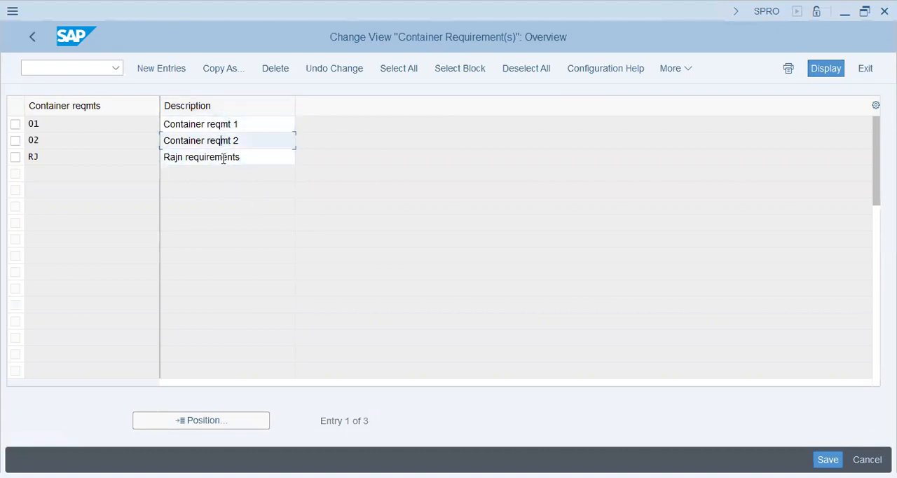
click(223, 157)
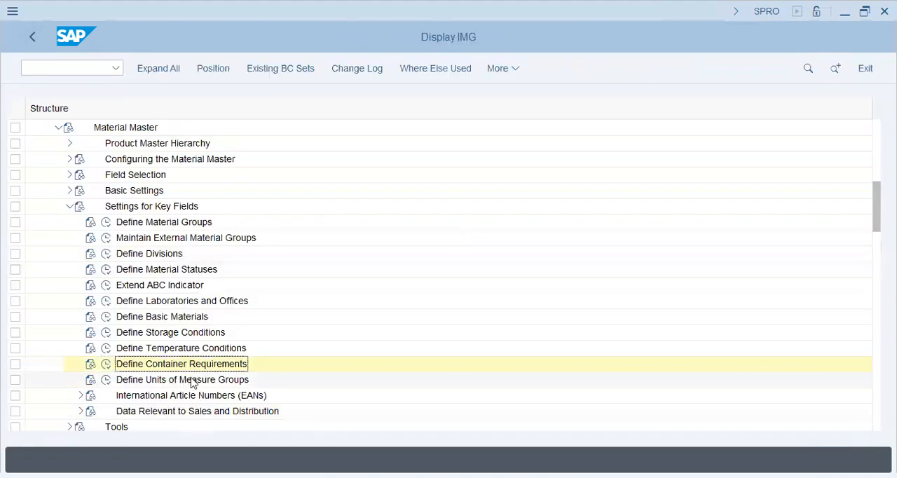
- Locate Define Units of Measure Groups in the configuration tree and collapse the Settings for Key Fields node
click(193, 382)
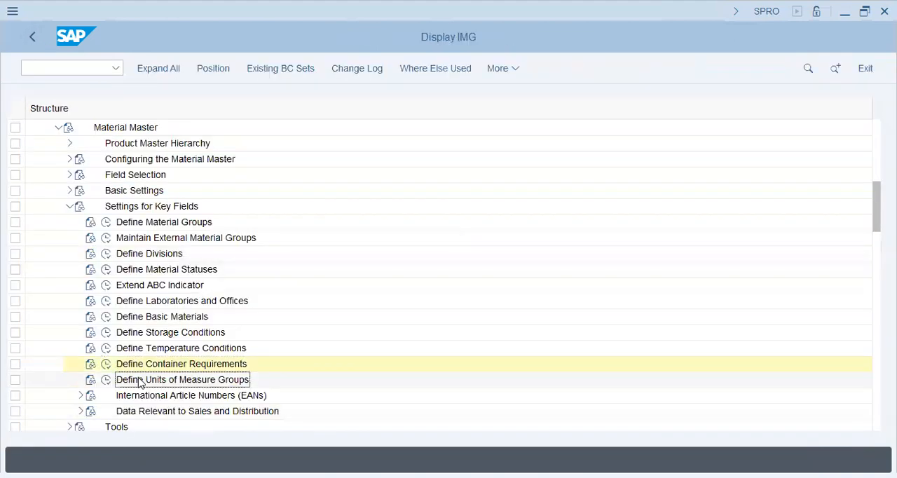
scroll(149, 337, down, 1)
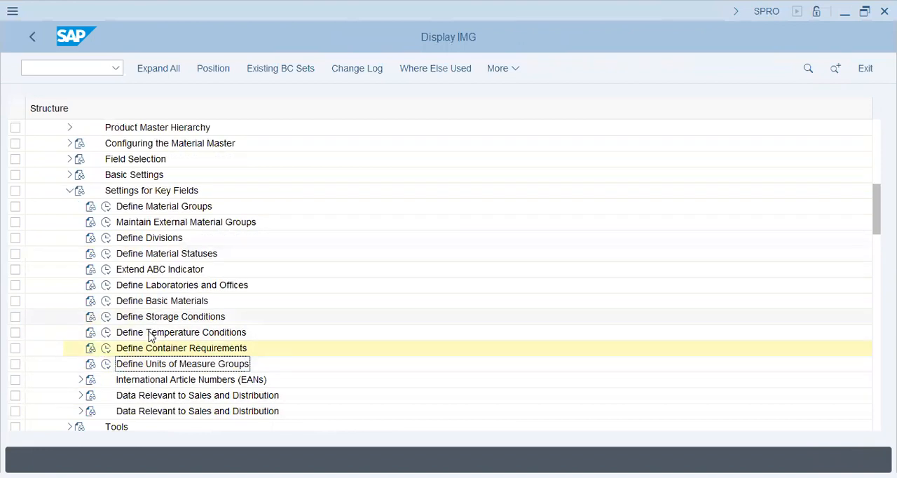
click(67, 192)
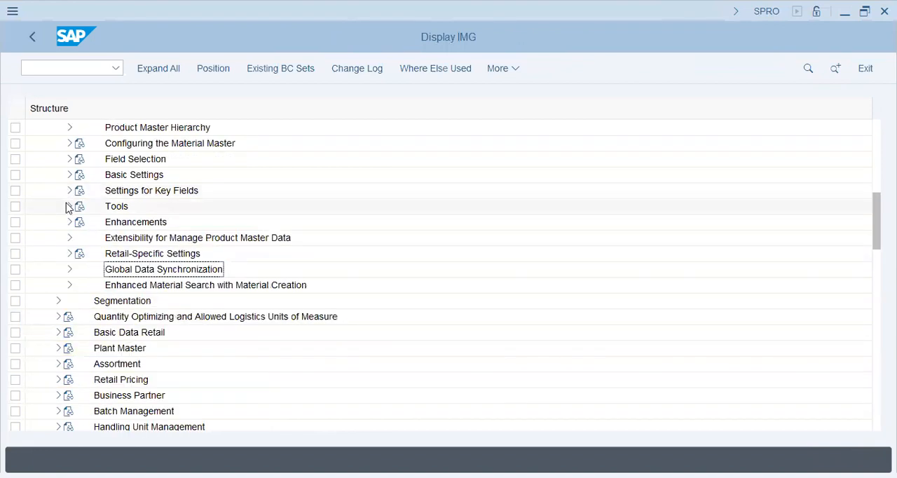
- Expand the Tools node under Material Master, review its activities, and collapse it again
click(69, 206)
click(148, 242)
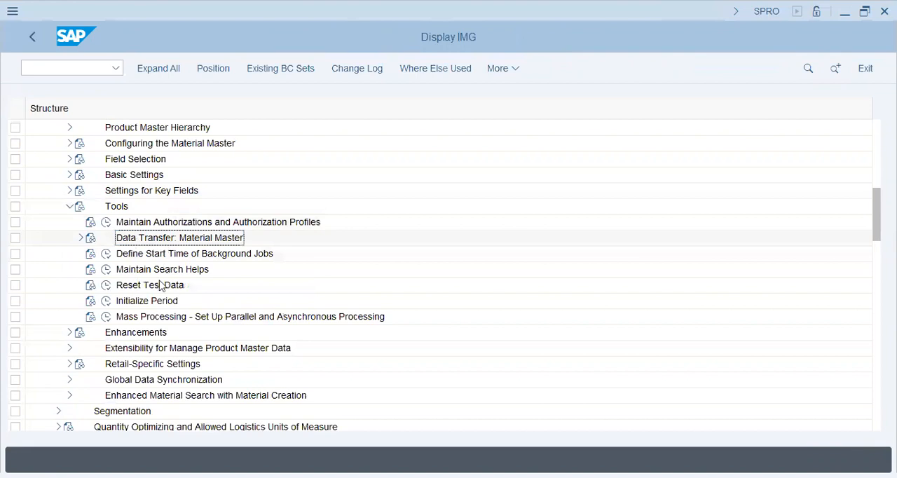
click(158, 269)
click(146, 316)
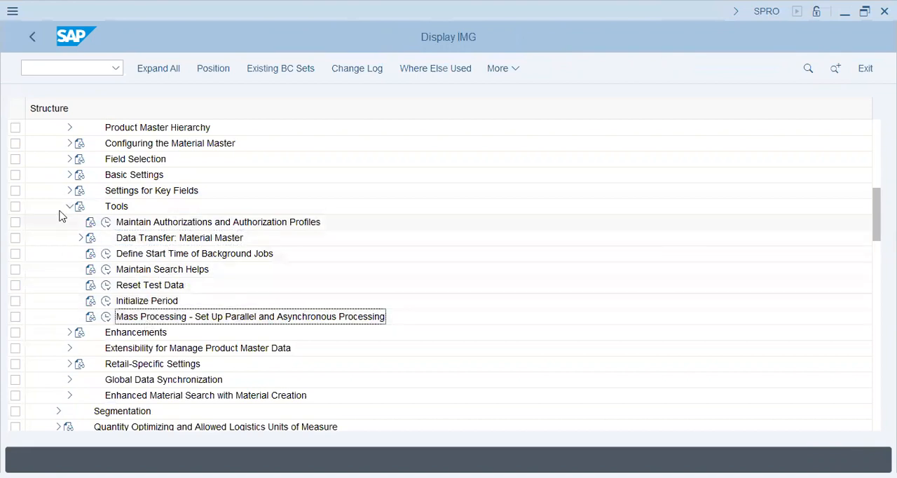
click(70, 206)
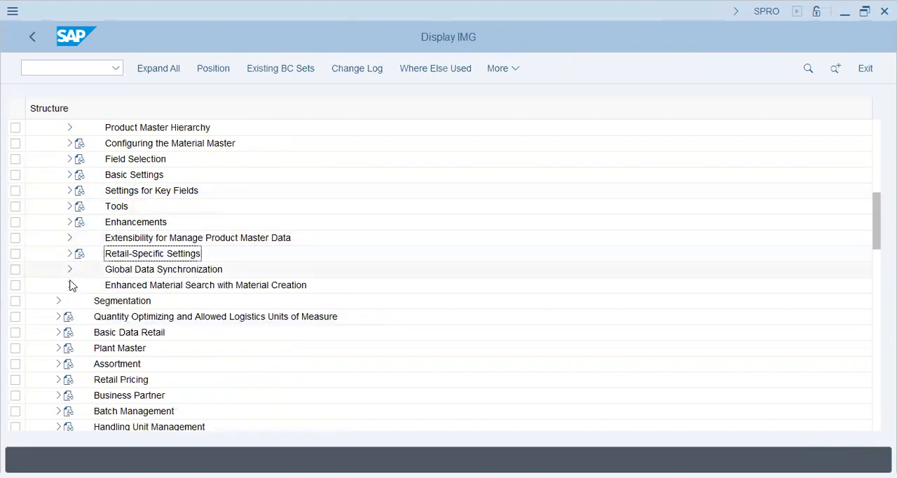
- Expand Product Master Hierarchy under Material Master, review its entries, and collapse it again
scroll(39, 178, up, 1)
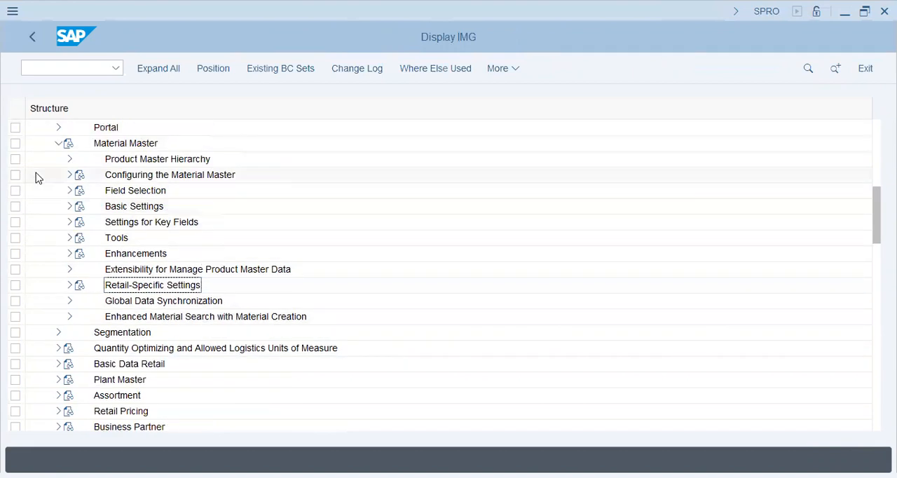
click(70, 159)
click(185, 176)
click(184, 190)
click(68, 159)
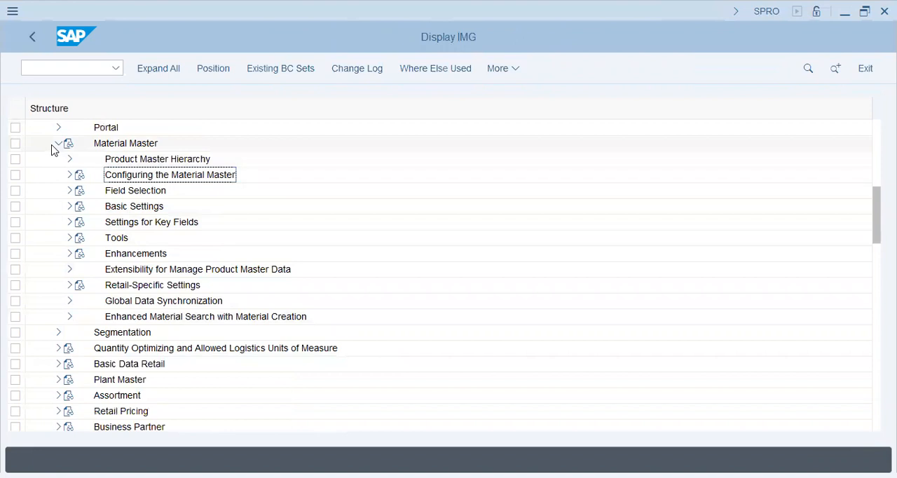
- Collapse the Material Master node, then check the activities under Basic Data Retail and collapse that node too
click(56, 144)
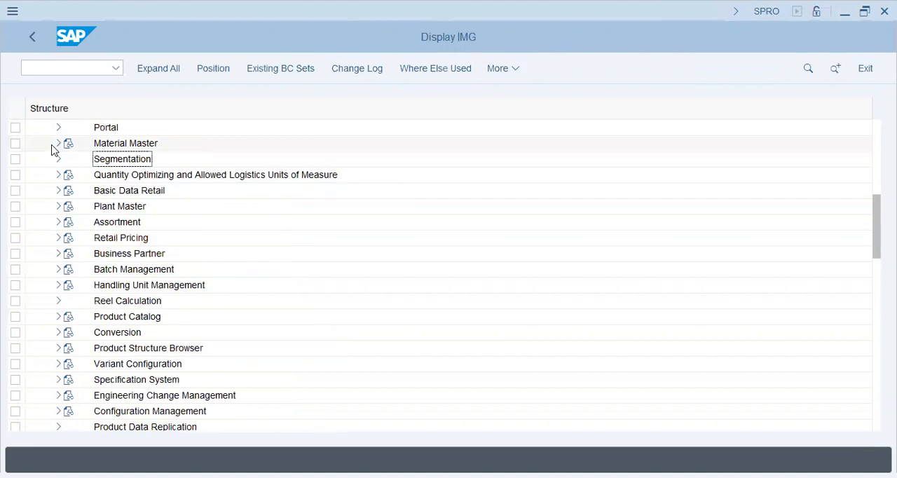
click(58, 191)
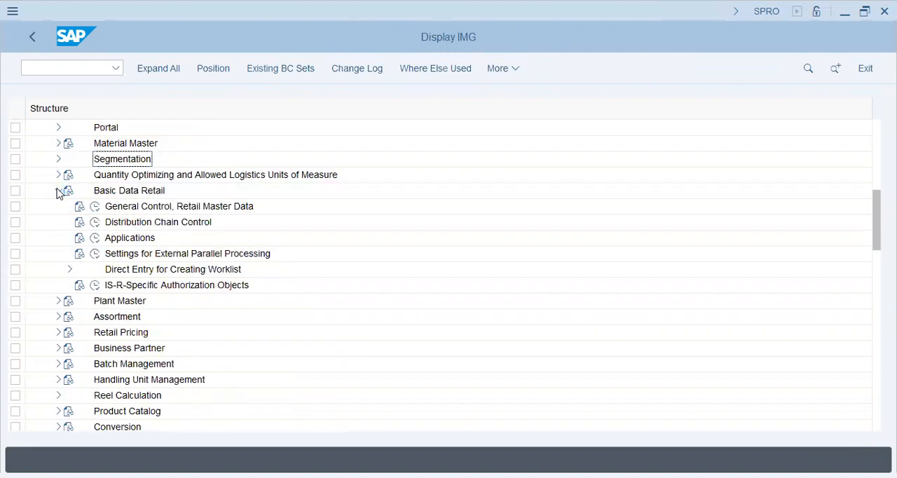
click(58, 191)
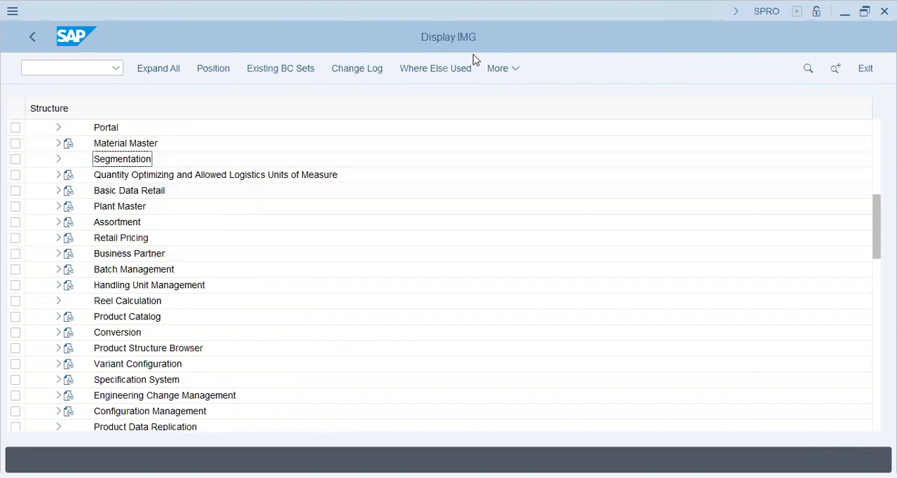